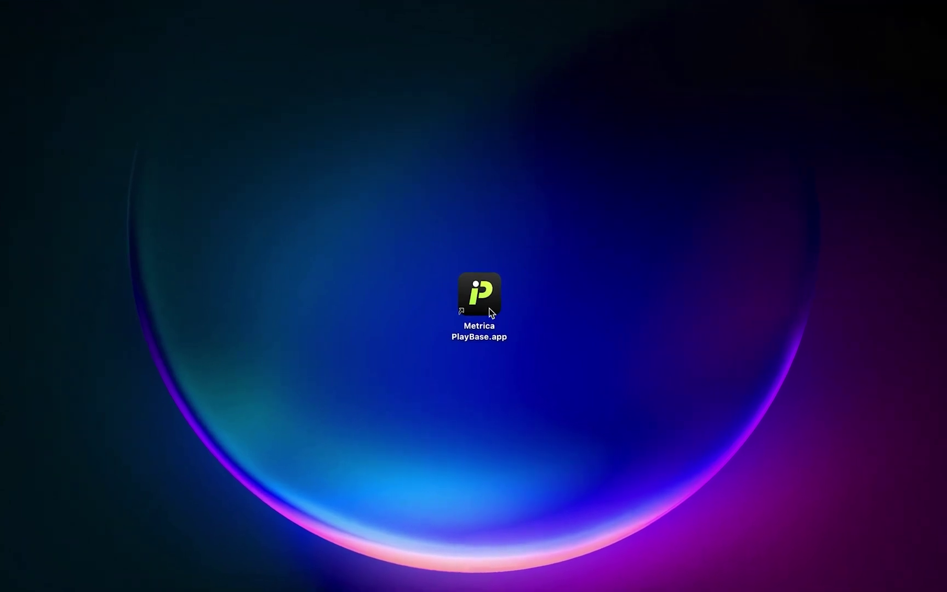
Open Metrica PlayBase and create a workspace named newworkspace on the Desktop.
{"action": "double_click", "coordinate": [480, 299]}
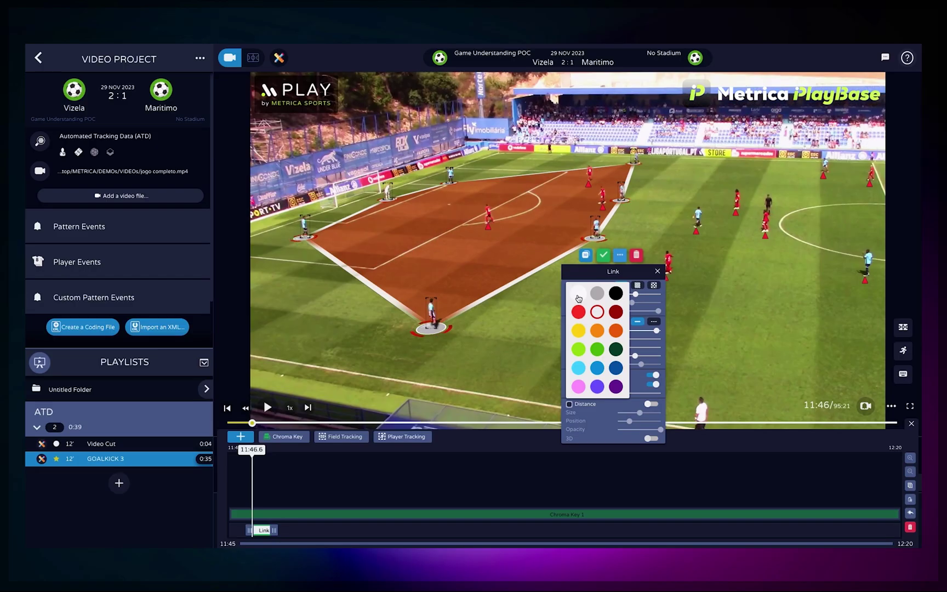
{"action": "left_click", "coordinate": [570, 385]}
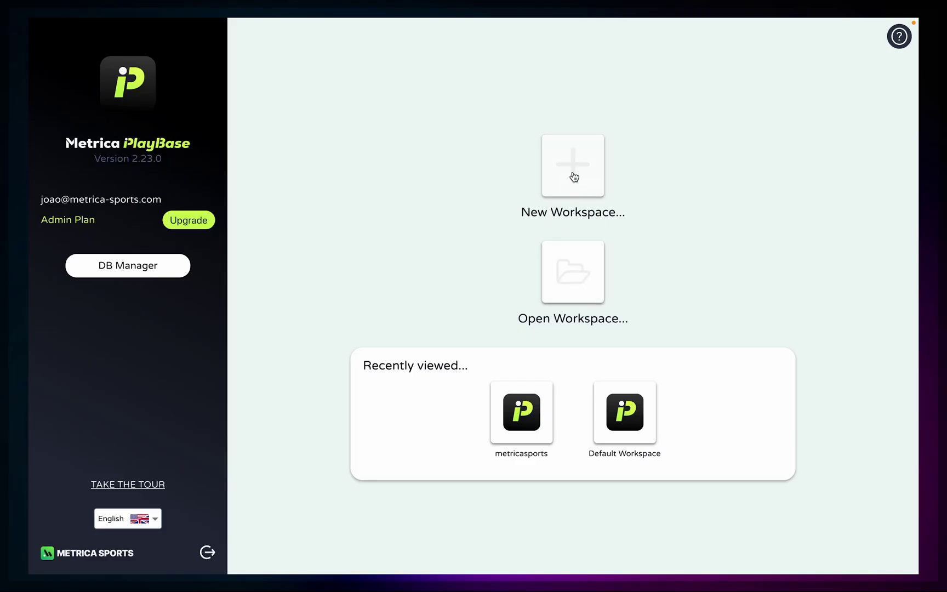
{"action": "left_click", "coordinate": [576, 178]}
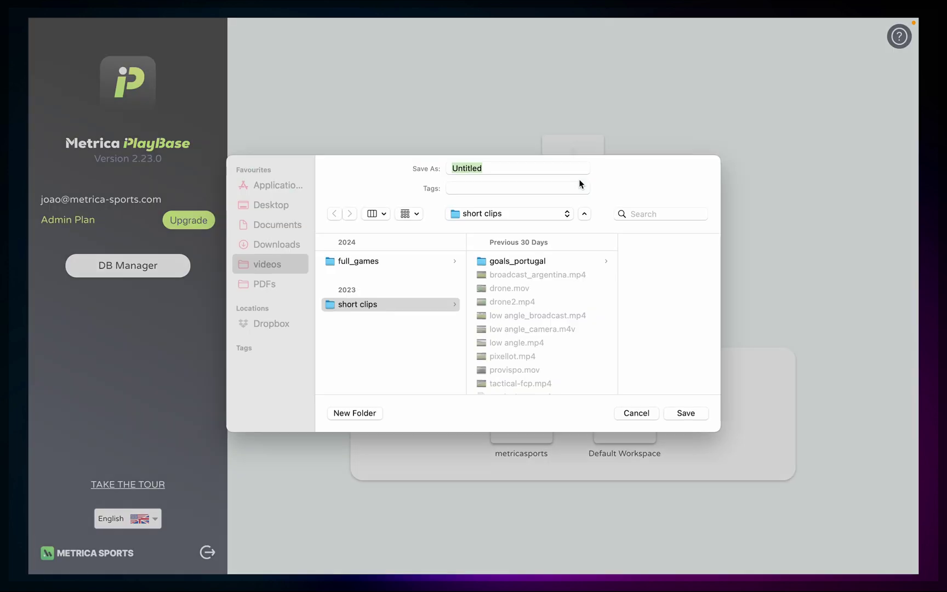
{"action": "type", "text": "newworkspace"}
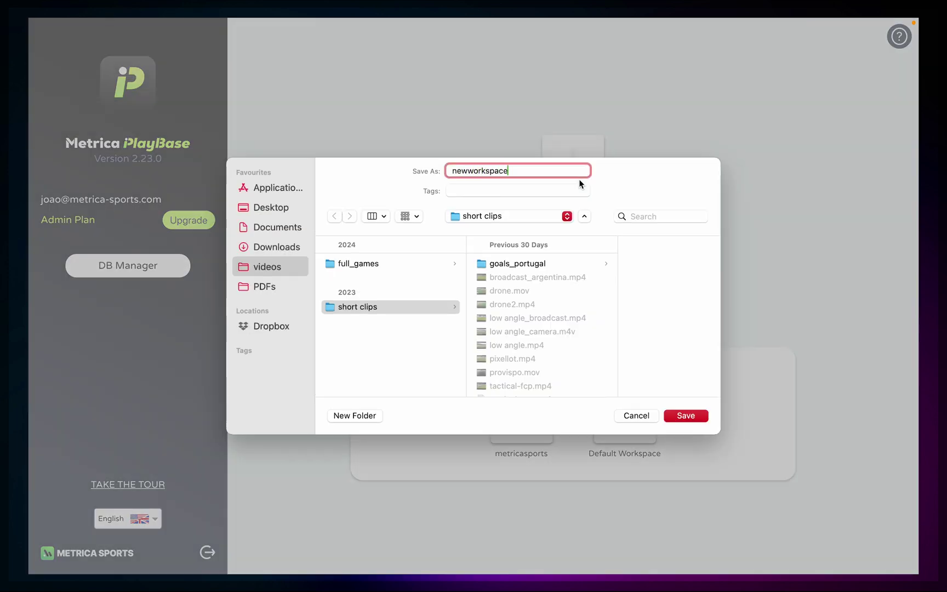
{"action": "left_click", "coordinate": [287, 208]}
{"action": "left_click", "coordinate": [685, 415]}
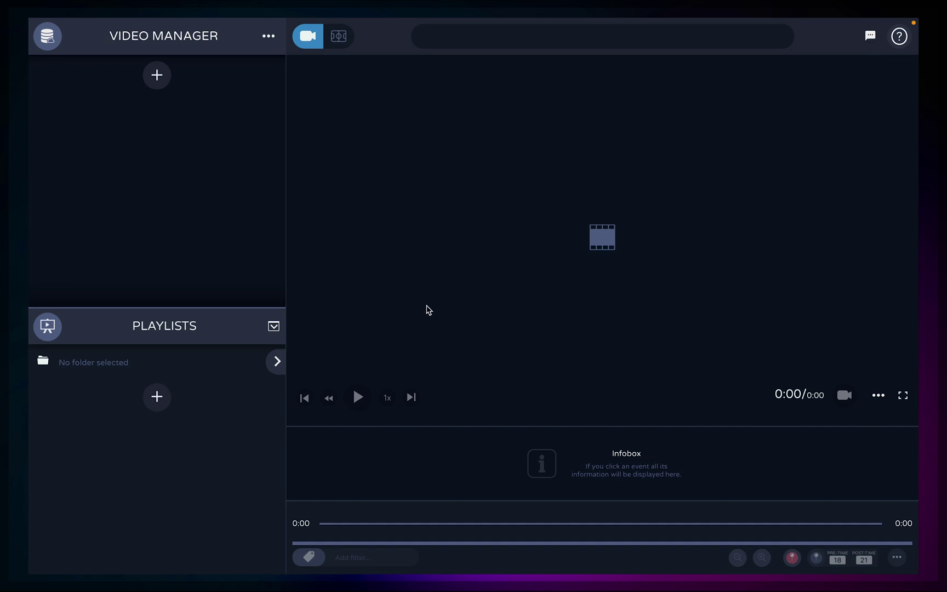
Create a local video project with the description "game #1".
{"action": "left_click", "coordinate": [156, 82]}
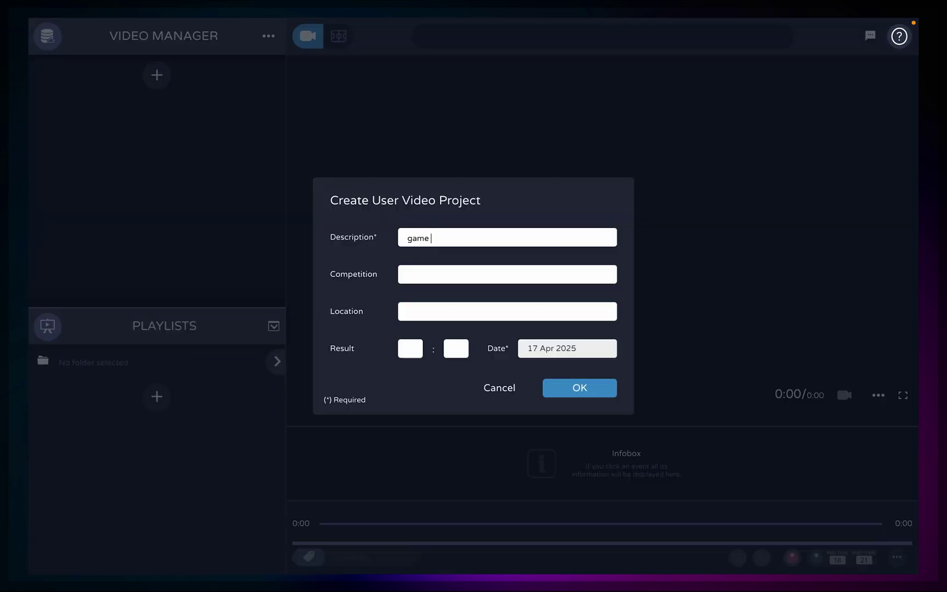
{"action": "type", "text": "game #1"}
{"action": "key", "text": "Return"}
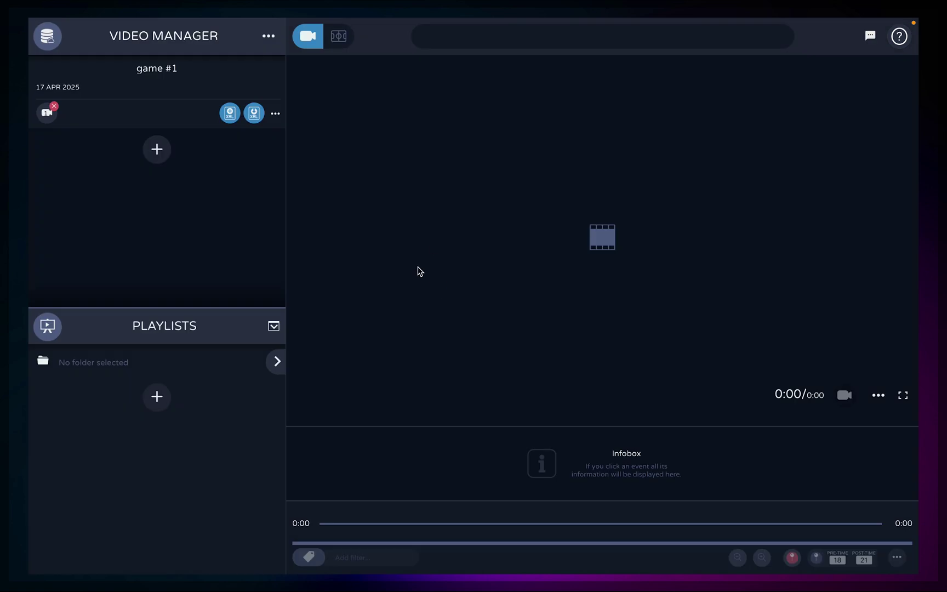
Add a first playlist and name its playlist folder "analysis".
{"action": "left_click", "coordinate": [158, 398]}
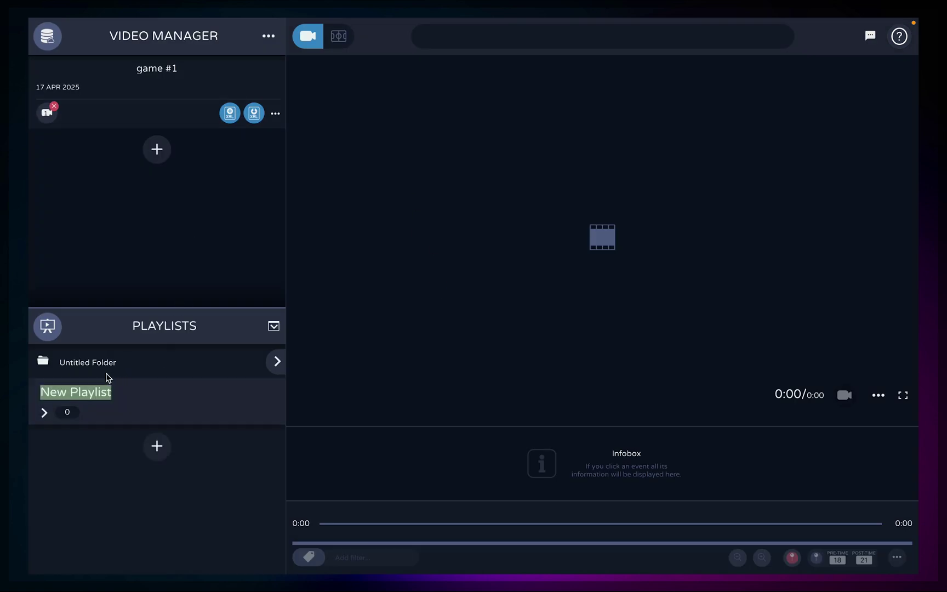
{"action": "left_click", "coordinate": [96, 362]}
{"action": "double_click", "coordinate": [96, 362]}
{"action": "type", "text": "anal"}
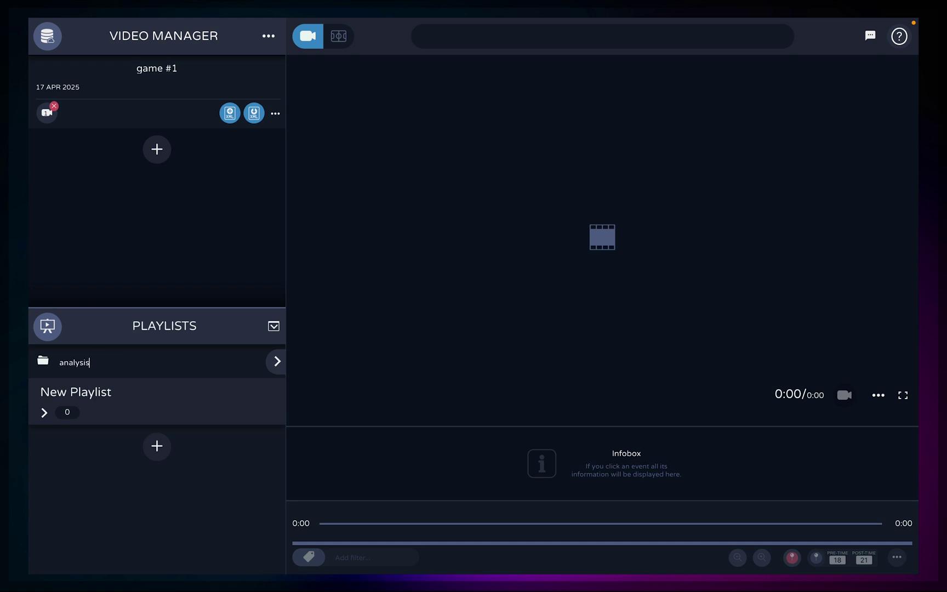
{"action": "type", "text": "ysis"}
Add a second playlist to the analysis folder and name the two playlists 1 and 2.
{"action": "left_click", "coordinate": [157, 446]}
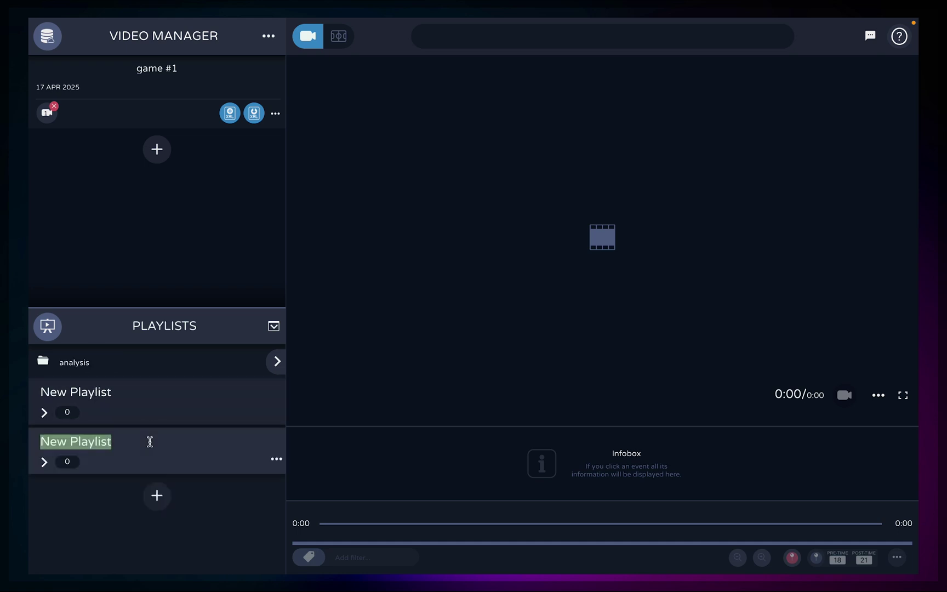
{"action": "triple_click", "coordinate": [99, 392]}
{"action": "type", "text": "1"}
{"action": "double_click", "coordinate": [97, 441]}
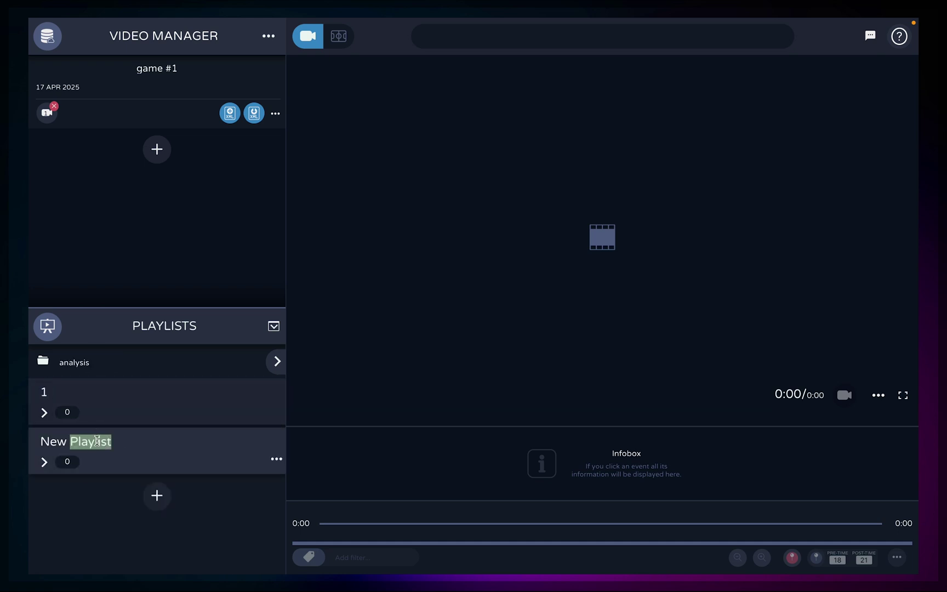
{"action": "triple_click", "coordinate": [97, 441]}
{"action": "type", "text": "2"}
{"action": "key", "text": "Return"}
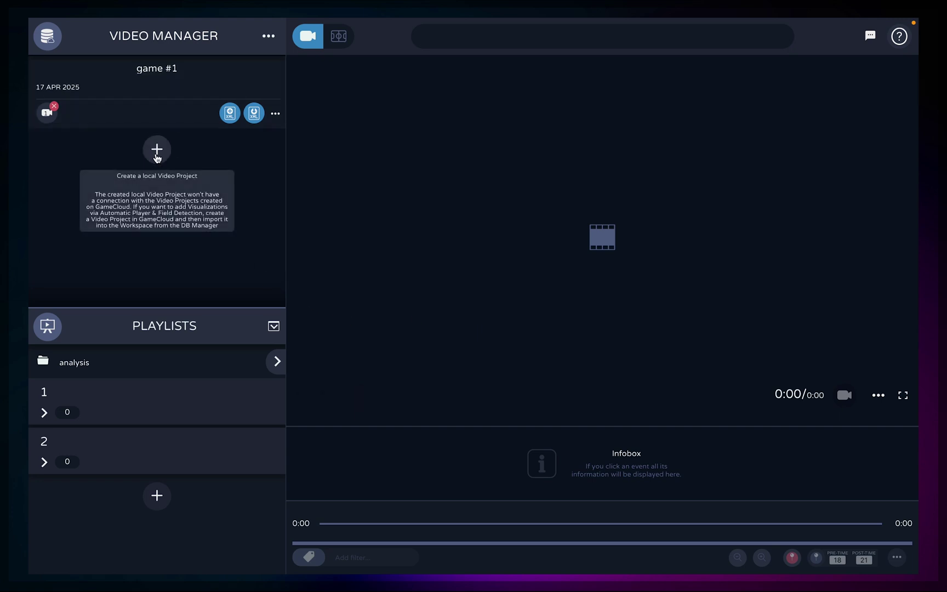
Switch the selection between the two playlists, ending on playlist 1.
{"action": "left_click", "coordinate": [149, 408]}
{"action": "left_click", "coordinate": [167, 465]}
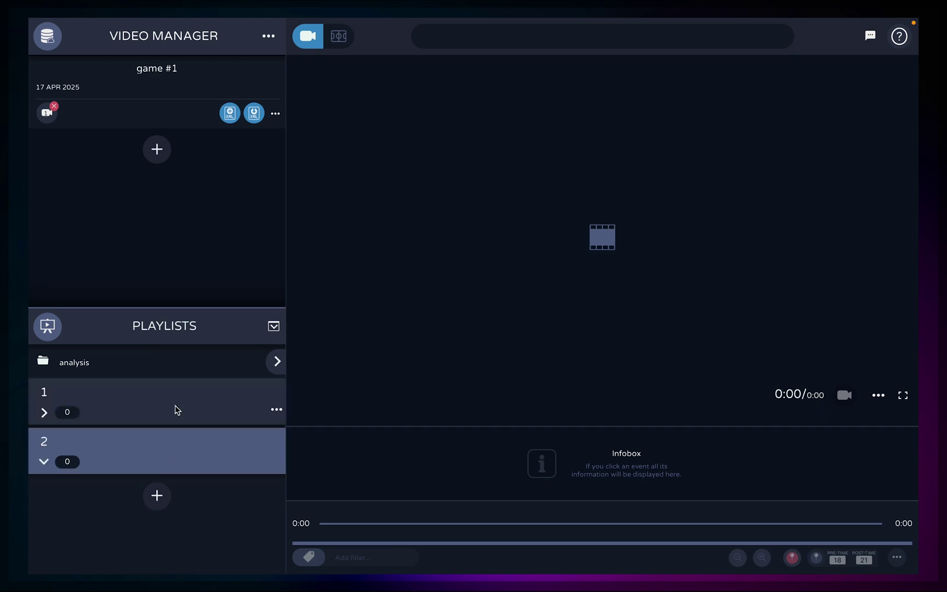
{"action": "left_click", "coordinate": [176, 411]}
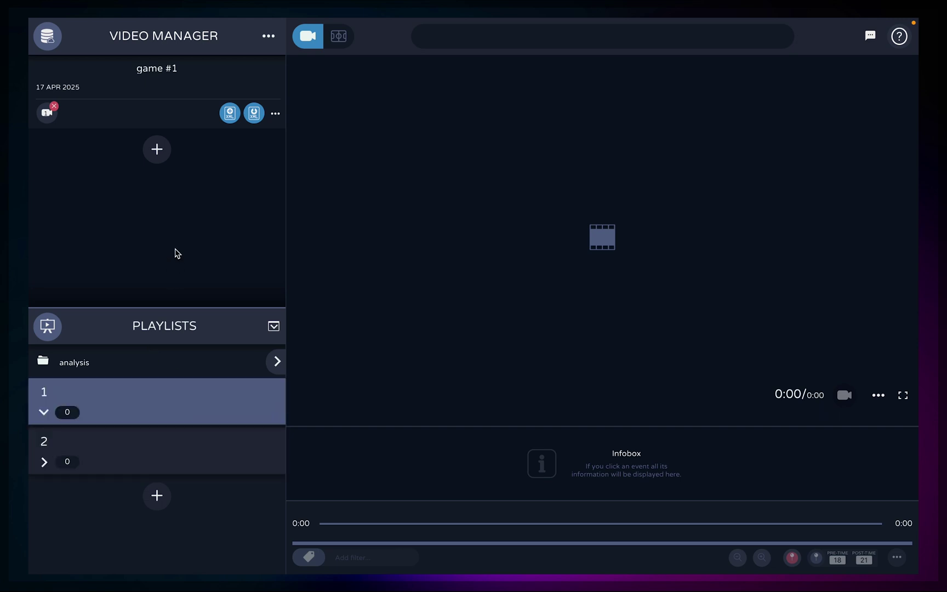
Create another local video project with the description "game".
{"action": "left_click", "coordinate": [158, 154]}
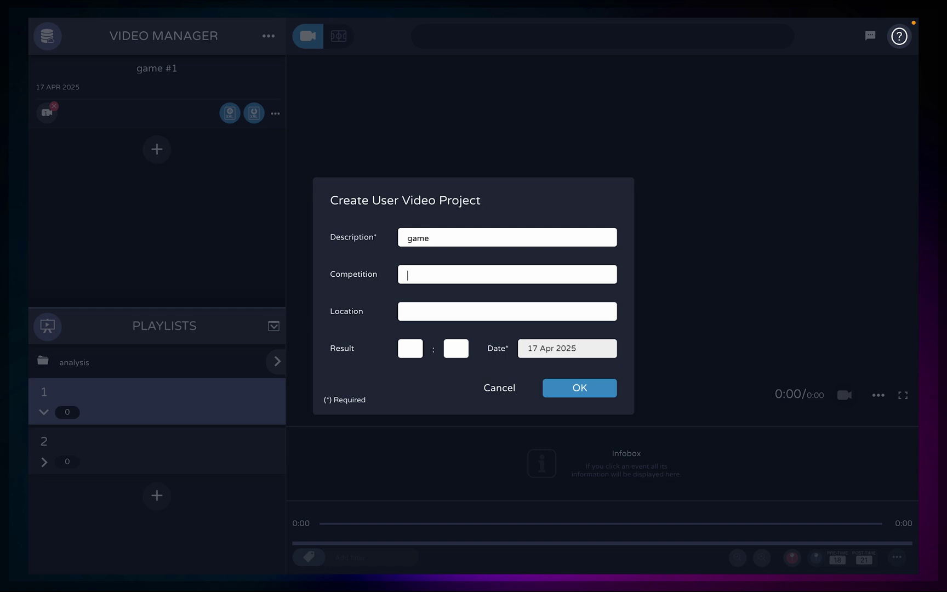
{"action": "left_click", "coordinate": [570, 387]}
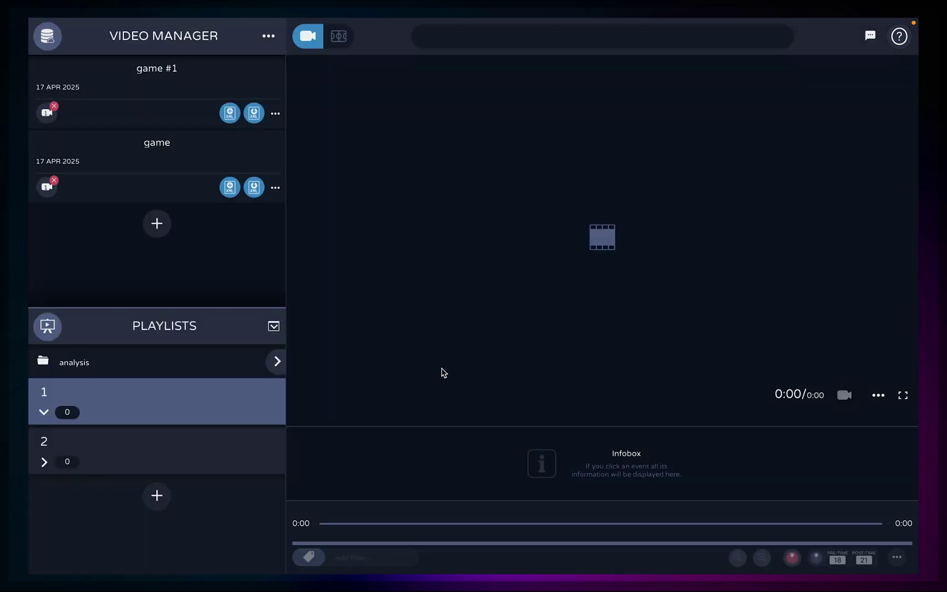
View the game #1 and game projects in turn and return to the project list.
{"action": "left_click", "coordinate": [154, 91]}
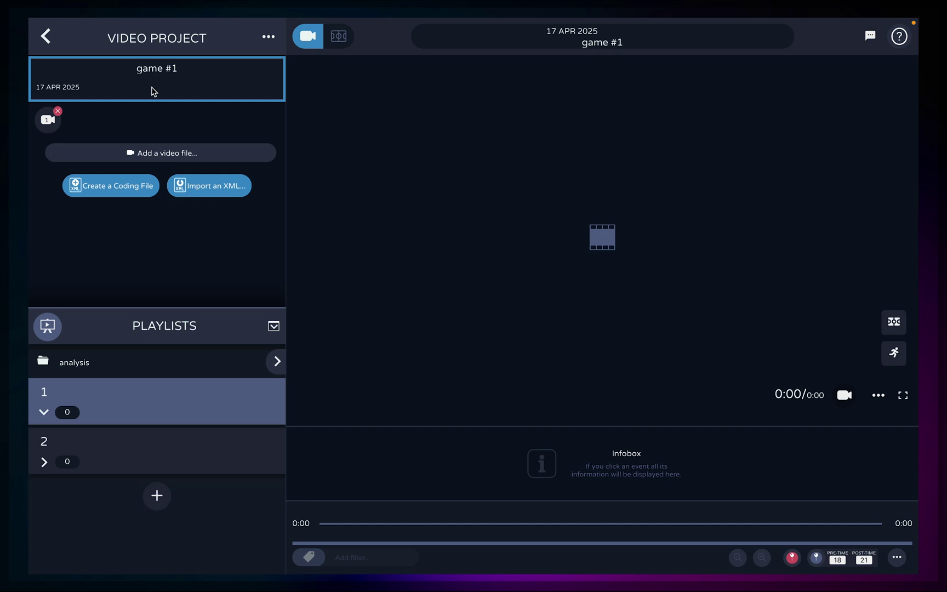
{"action": "left_click", "coordinate": [46, 37]}
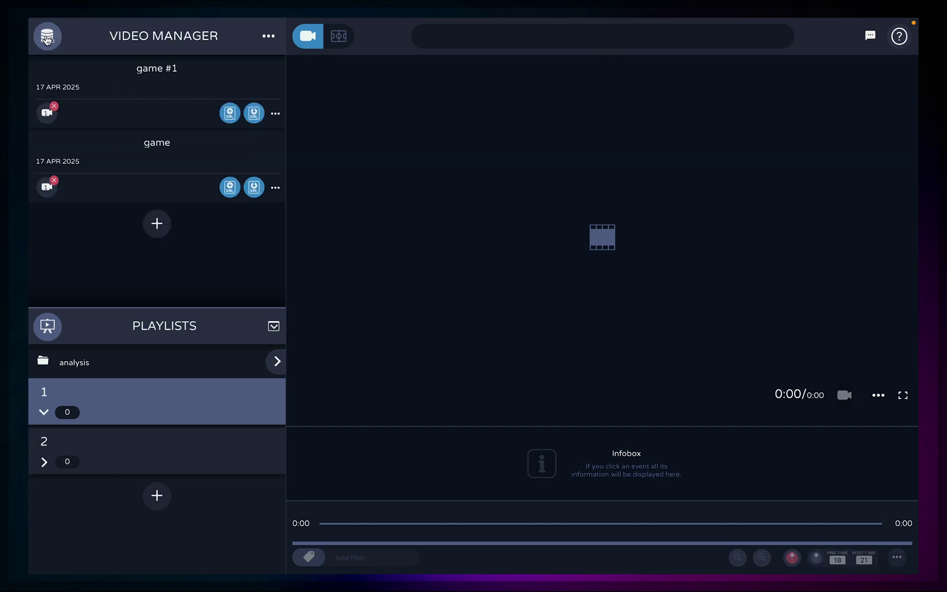
{"action": "left_click", "coordinate": [152, 155]}
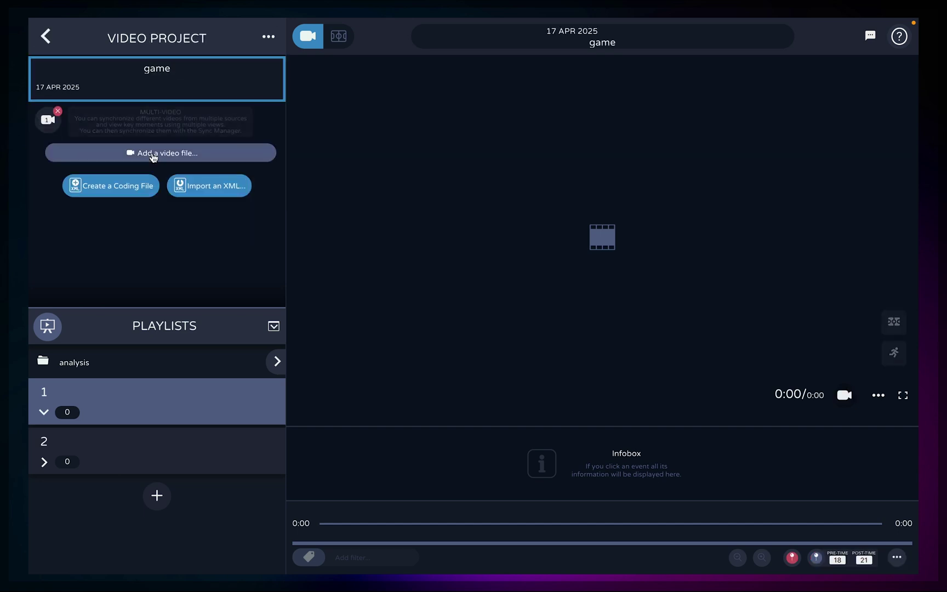
{"action": "left_click", "coordinate": [46, 36]}
Open the game #1 project and add leverkusen_bayern.mp4 from the Lev_Bay folder in full_games as its video.
{"action": "left_click", "coordinate": [156, 85]}
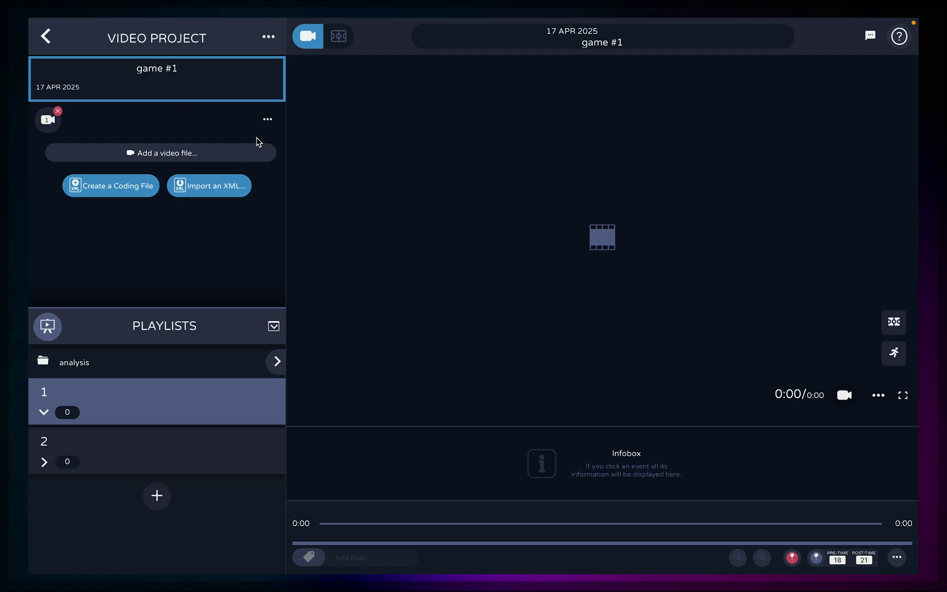
{"action": "left_click", "coordinate": [239, 154]}
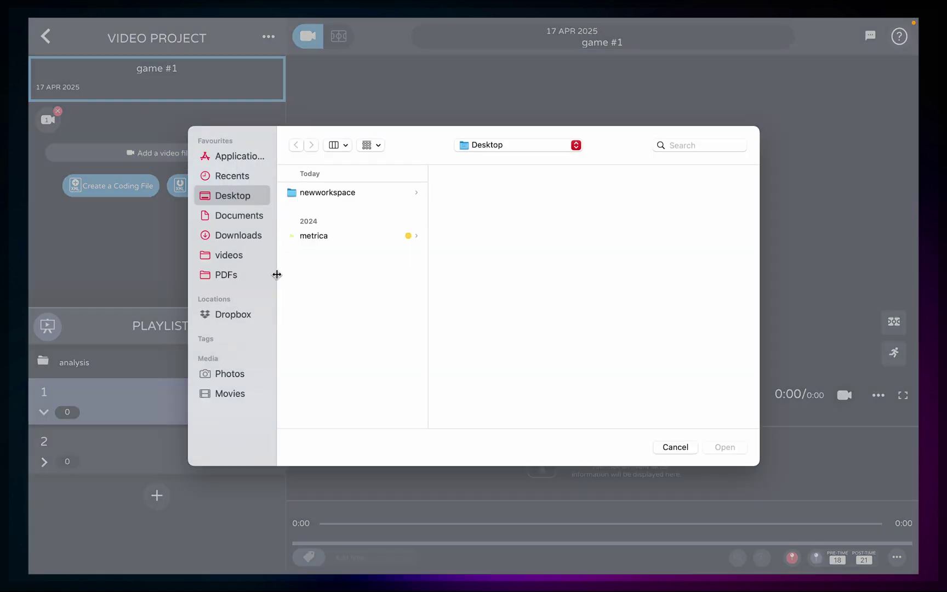
{"action": "left_click", "coordinate": [230, 255]}
{"action": "left_click", "coordinate": [330, 192]}
{"action": "left_click", "coordinate": [478, 237]}
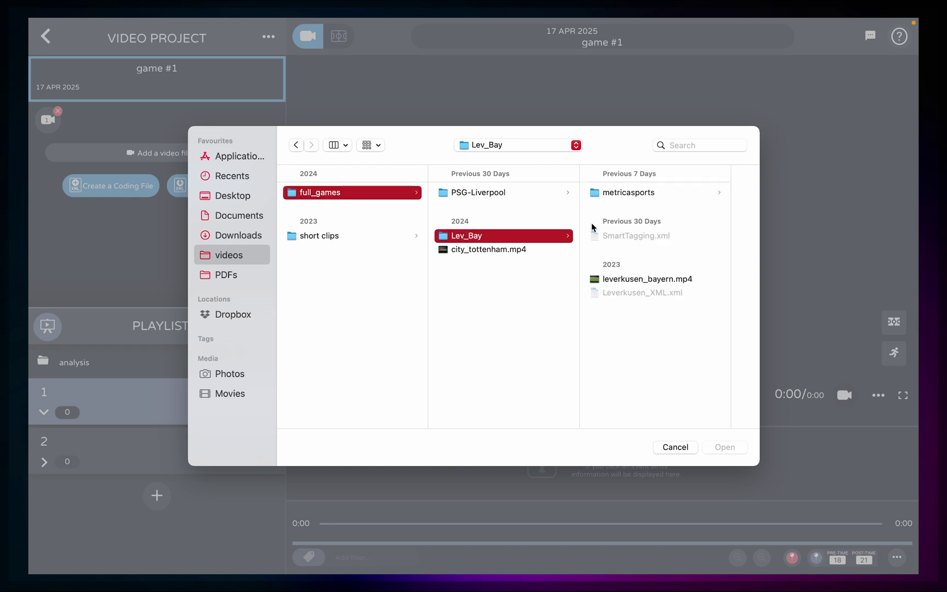
{"action": "double_click", "coordinate": [630, 278]}
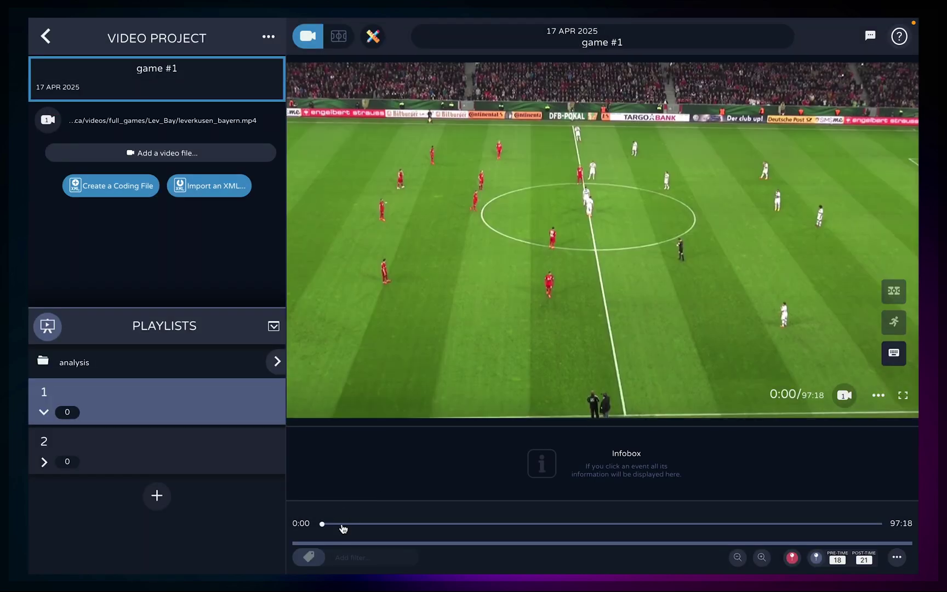
Browse the match video at several points along the timeline, play it briefly and pause it at 13:30.
{"action": "left_click_drag", "start_coordinate": [343, 528], "coordinate": [427, 525]}
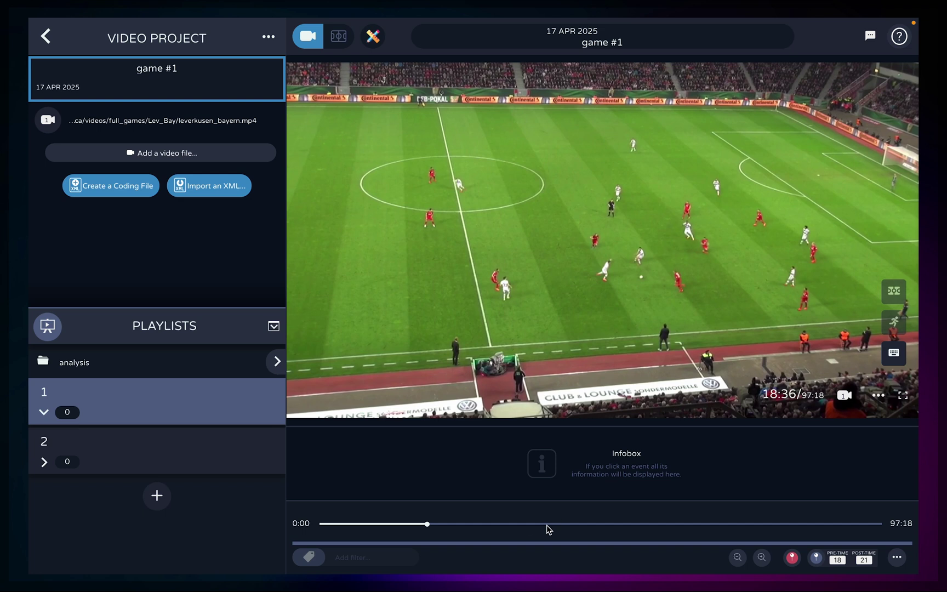
{"action": "left_click", "coordinate": [549, 529]}
{"action": "left_click", "coordinate": [377, 395]}
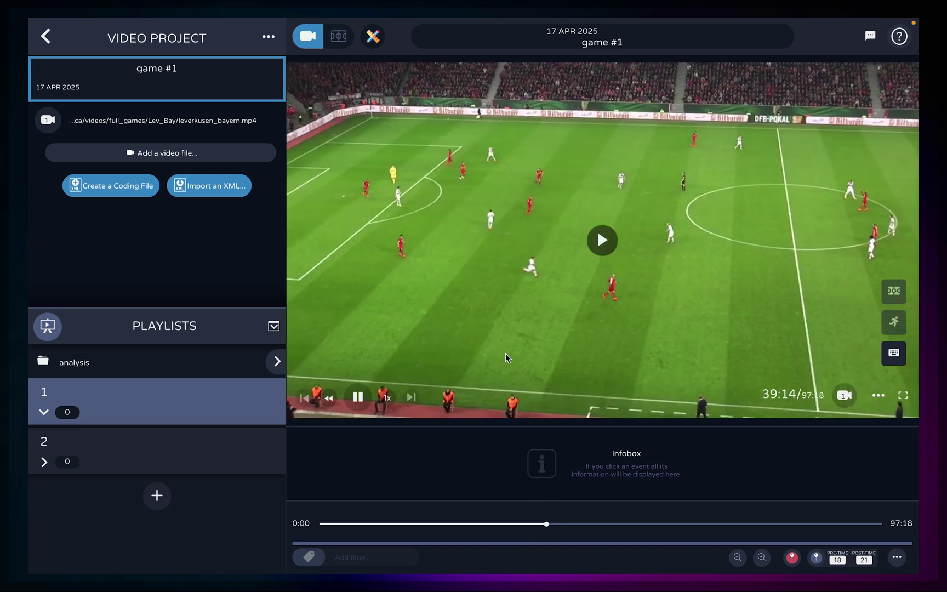
{"action": "left_click", "coordinate": [387, 399]}
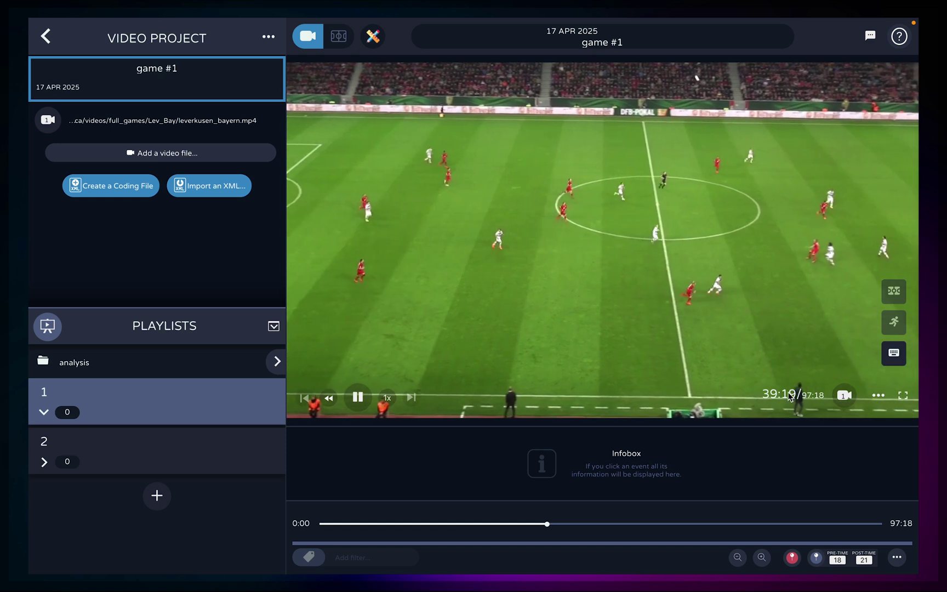
{"action": "left_click", "coordinate": [613, 525]}
{"action": "left_click", "coordinate": [399, 525]}
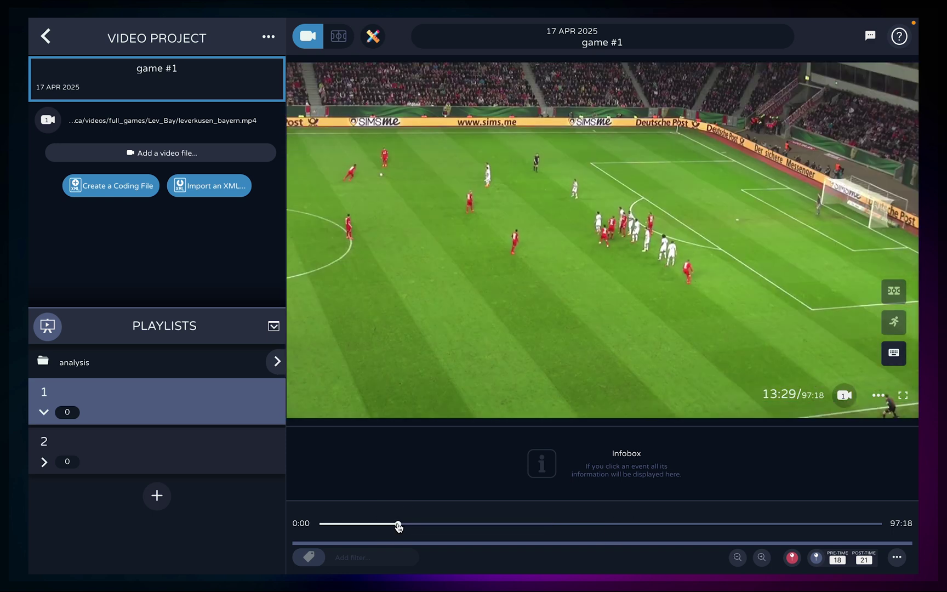
{"action": "key", "text": "space"}
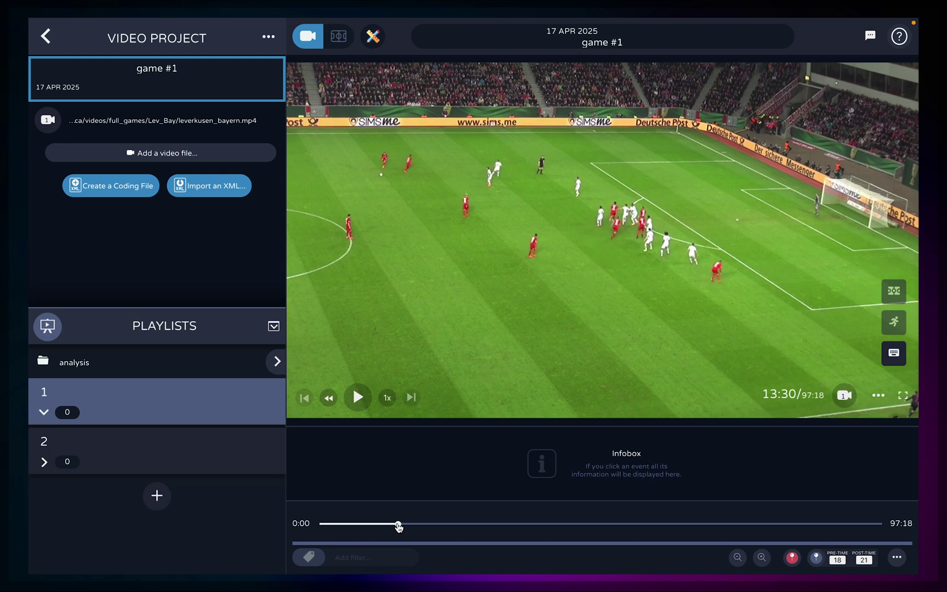
Rename playlist 1 to "highlights" and make it the selected playlist.
{"action": "left_click", "coordinate": [161, 439]}
{"action": "left_click", "coordinate": [143, 420]}
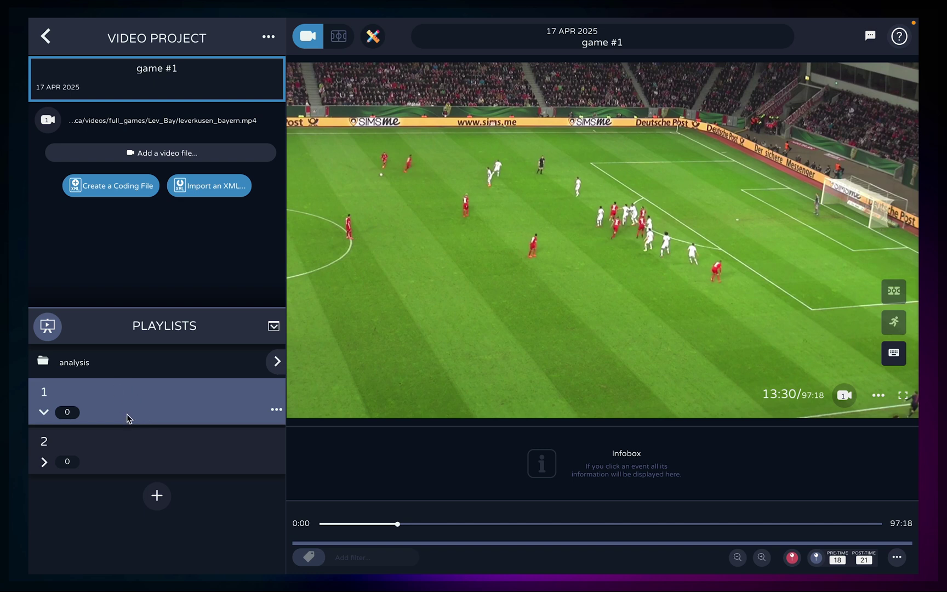
{"action": "left_click", "coordinate": [51, 392]}
{"action": "type", "text": "highlights"}
{"action": "left_click", "coordinate": [112, 418]}
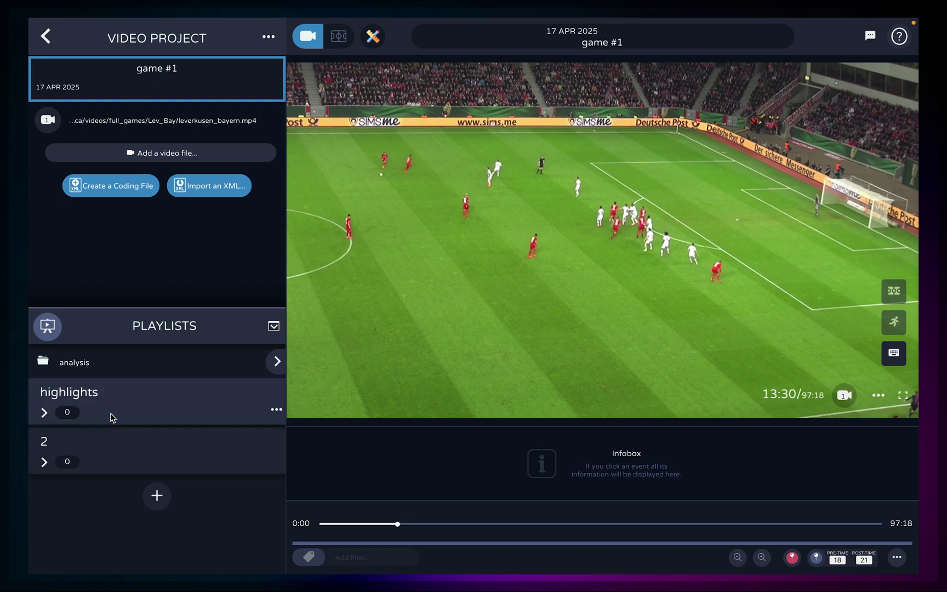
{"action": "left_click", "coordinate": [112, 418]}
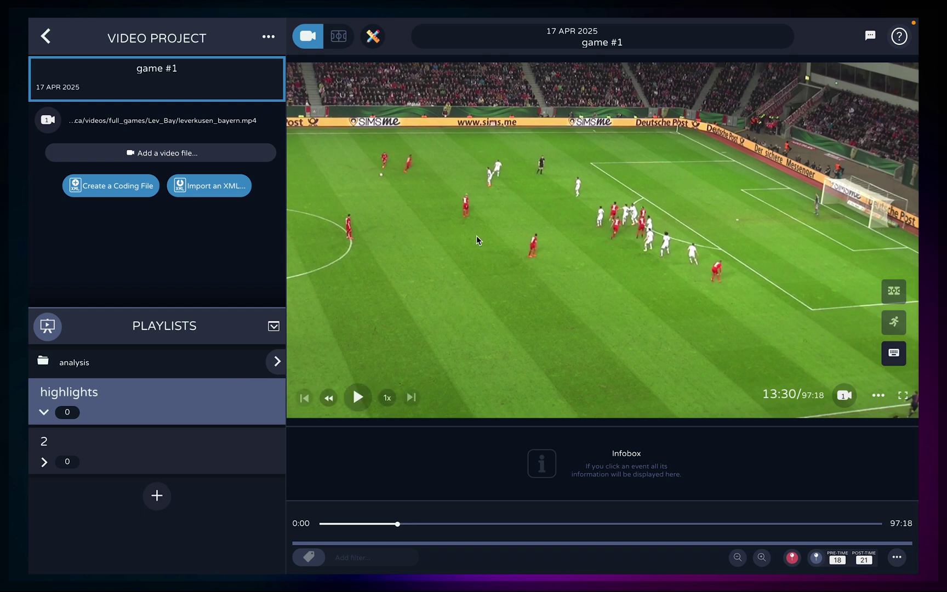
Record a clip about 5 seconds long from 13:30 of the match into the highlights playlist and pause playback.
{"action": "left_click", "coordinate": [592, 284]}
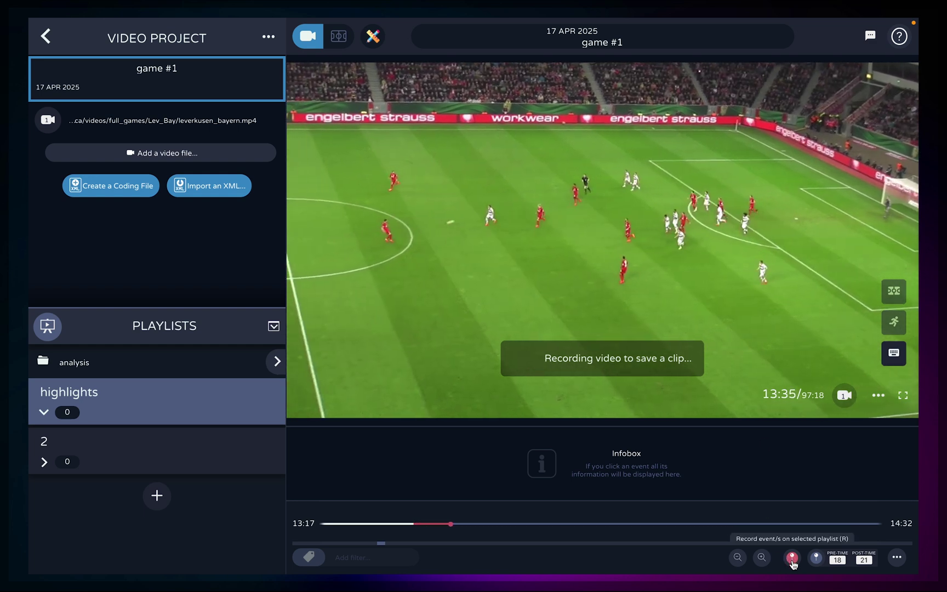
{"action": "left_click", "coordinate": [792, 559]}
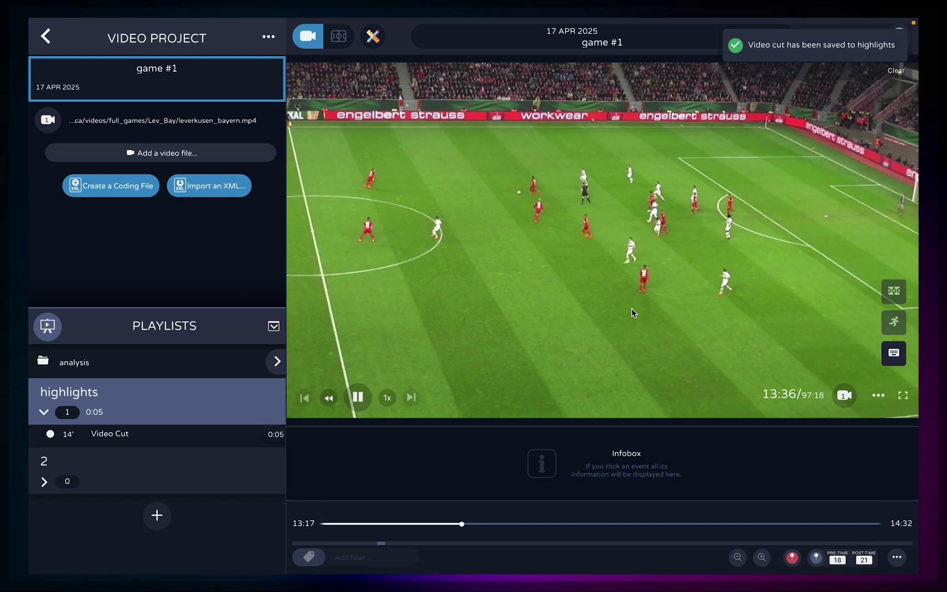
{"action": "left_click", "coordinate": [604, 273]}
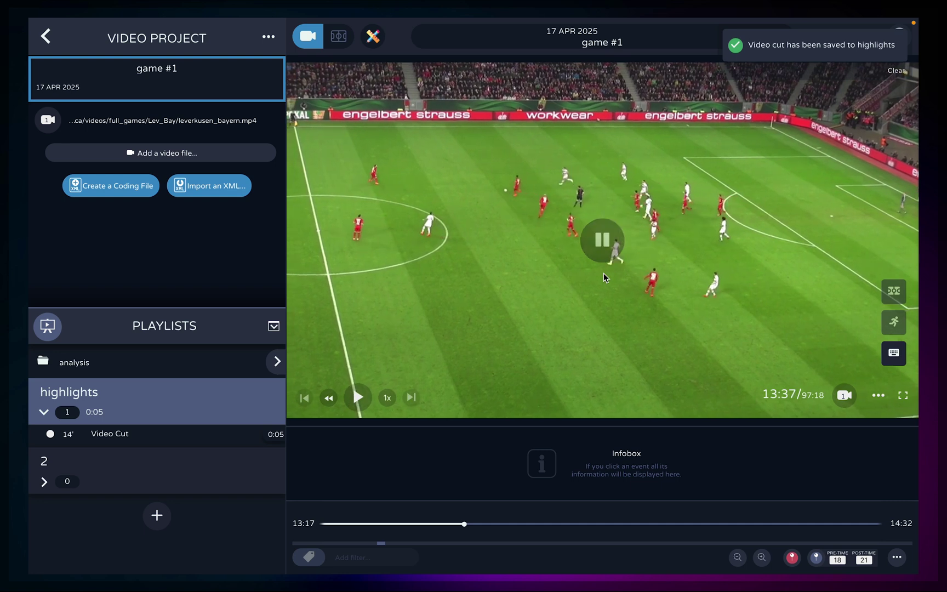
{"action": "mouse_move", "coordinate": [214, 443]}
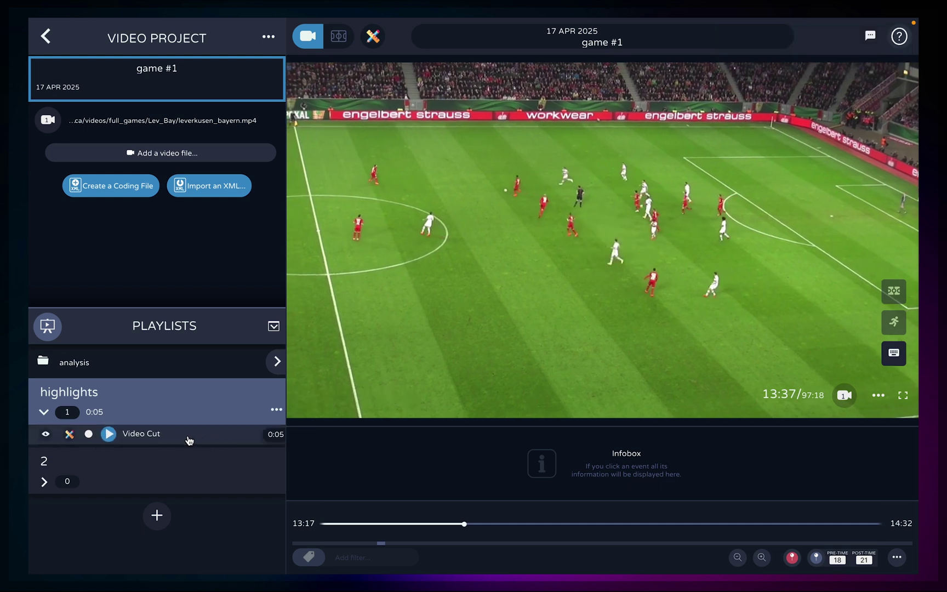
Save a clip around 13:37 into the highlights playlist, using the 18-second pre-time and 21-second post-time.
{"action": "mouse_move", "coordinate": [678, 338]}
{"action": "key", "text": "c"}
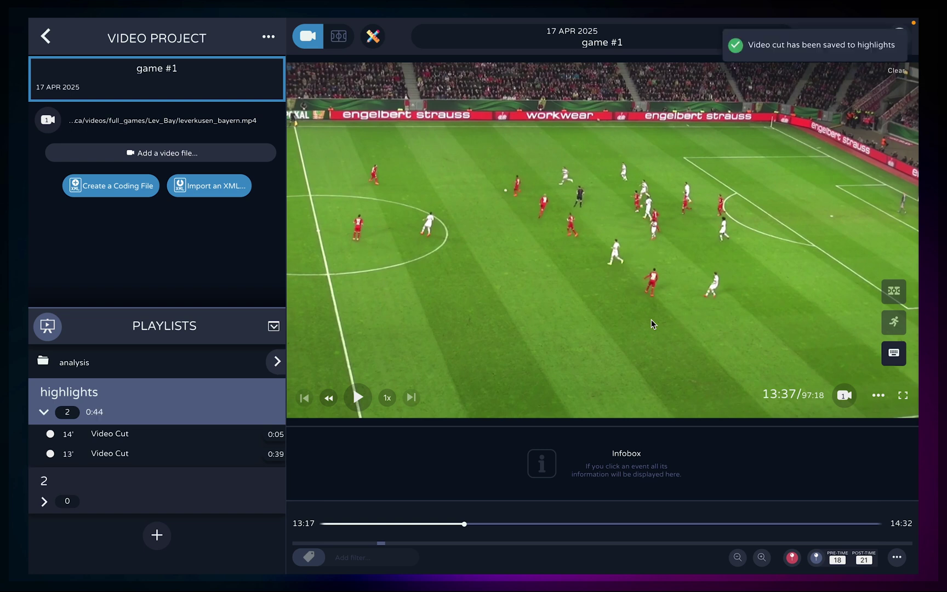
{"action": "mouse_move", "coordinate": [240, 465]}
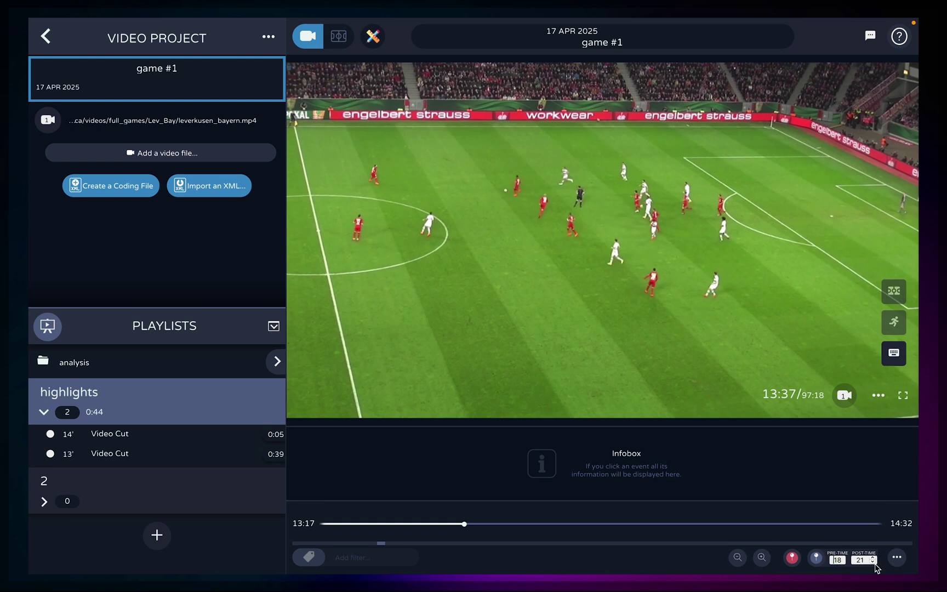
Set the clip pre-time to 5 and post-time to 15, and save another clip around 13:37 into the highlights playlist.
{"action": "type", "text": "0"}
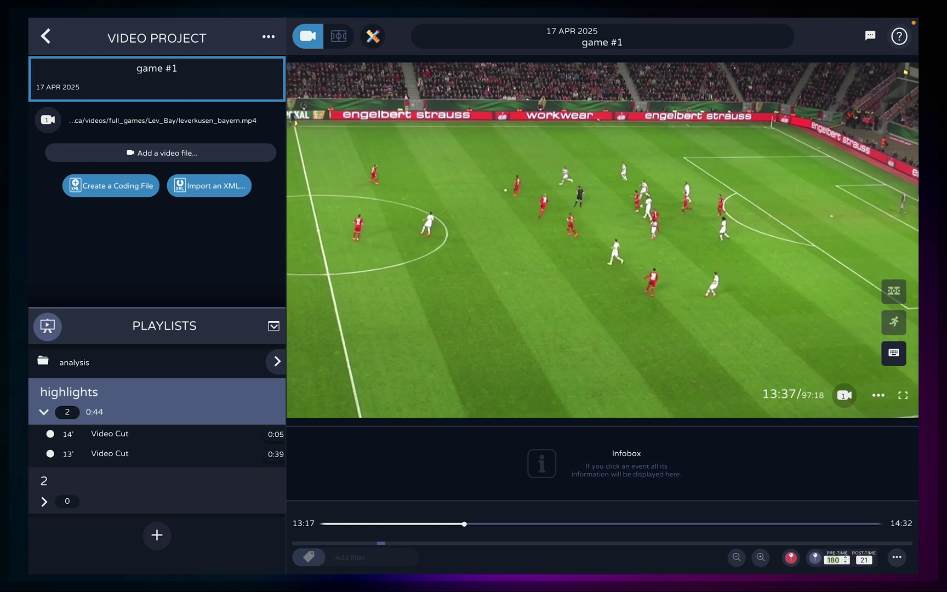
{"action": "key", "text": "Return"}
{"action": "left_click", "coordinate": [873, 562]}
{"action": "left_click", "coordinate": [873, 563]}
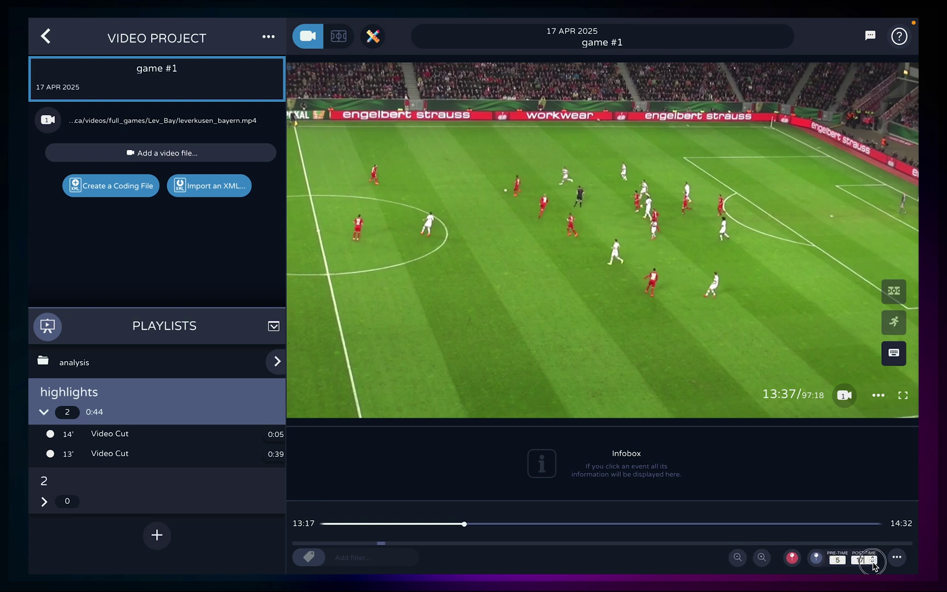
{"action": "left_click", "coordinate": [872, 563]}
{"action": "left_click", "coordinate": [873, 563]}
{"action": "left_click", "coordinate": [872, 563]}
{"action": "left_click", "coordinate": [873, 562]}
{"action": "left_click", "coordinate": [817, 557]}
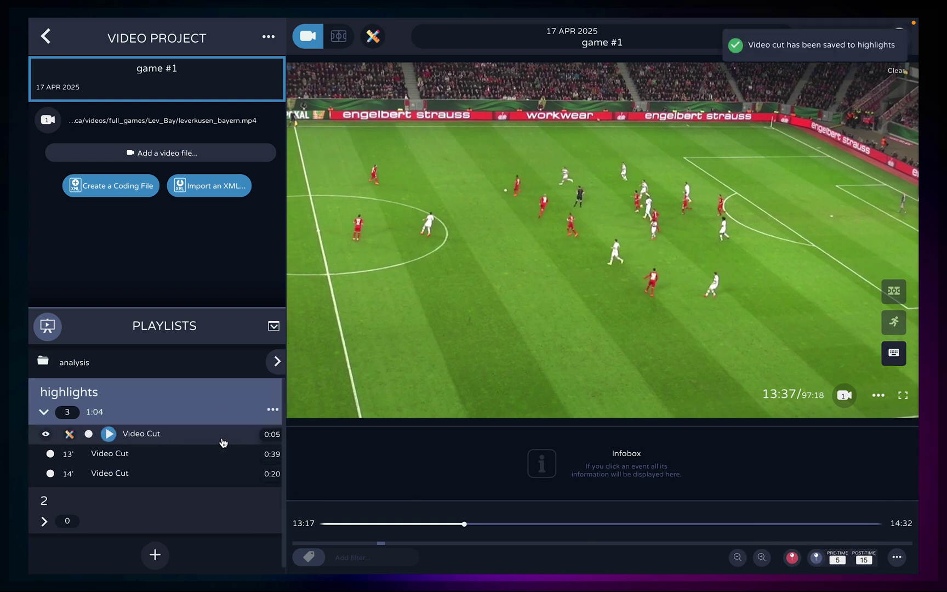
Open the 5-second Video Cut in the highlights playlist, view its drawing timeline and close that timeline.
{"action": "left_click", "coordinate": [222, 442]}
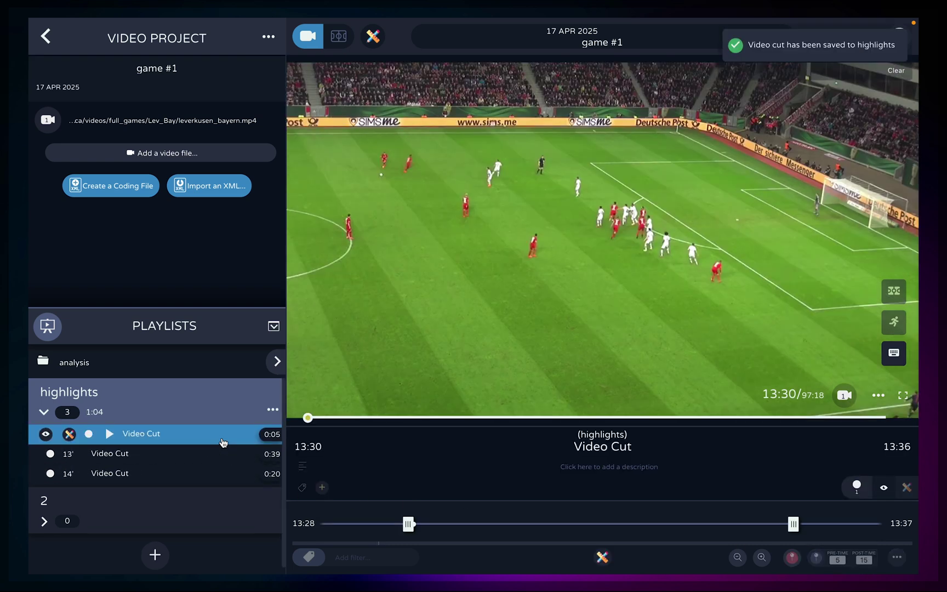
{"action": "left_click", "coordinate": [602, 557]}
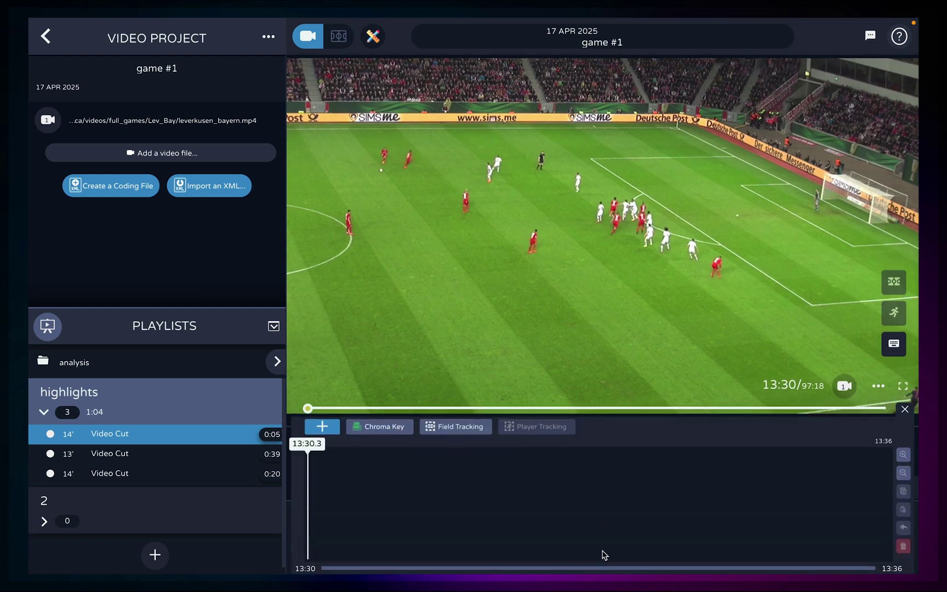
{"action": "left_click", "coordinate": [905, 411]}
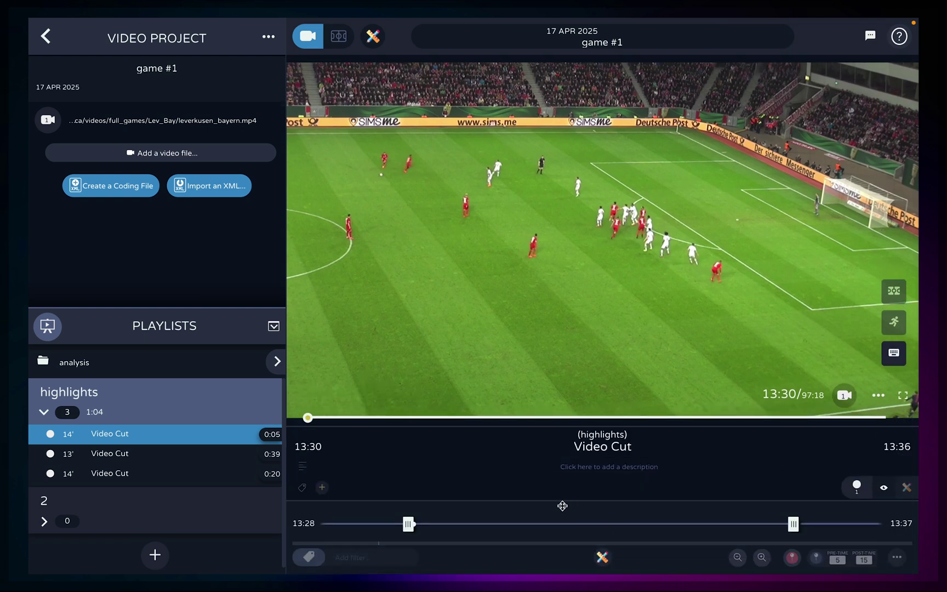
Return to the game #1 video, record a clip of about 4 seconds from around 13:42 into highlights and pause playback.
{"action": "left_click", "coordinate": [178, 83]}
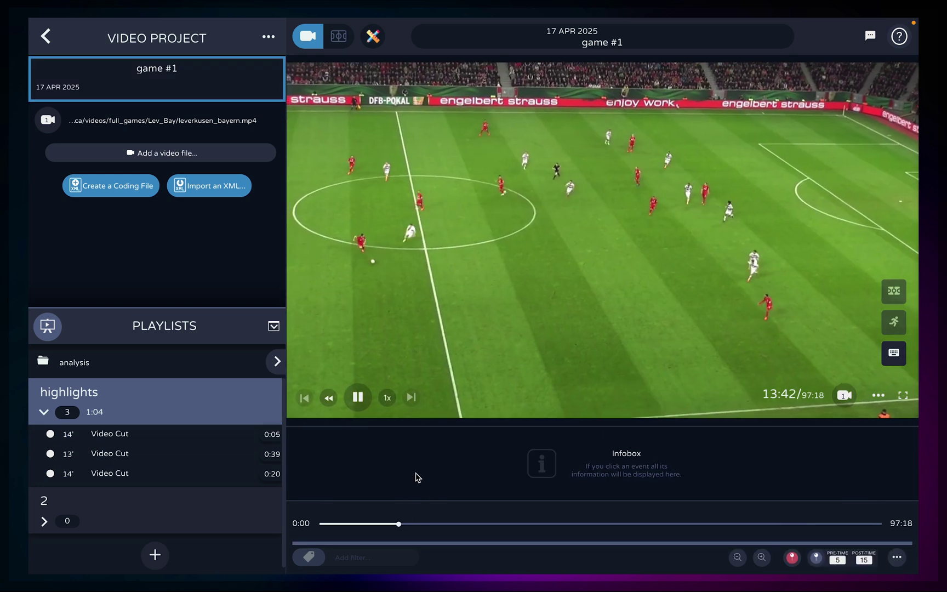
{"action": "key", "text": "r"}
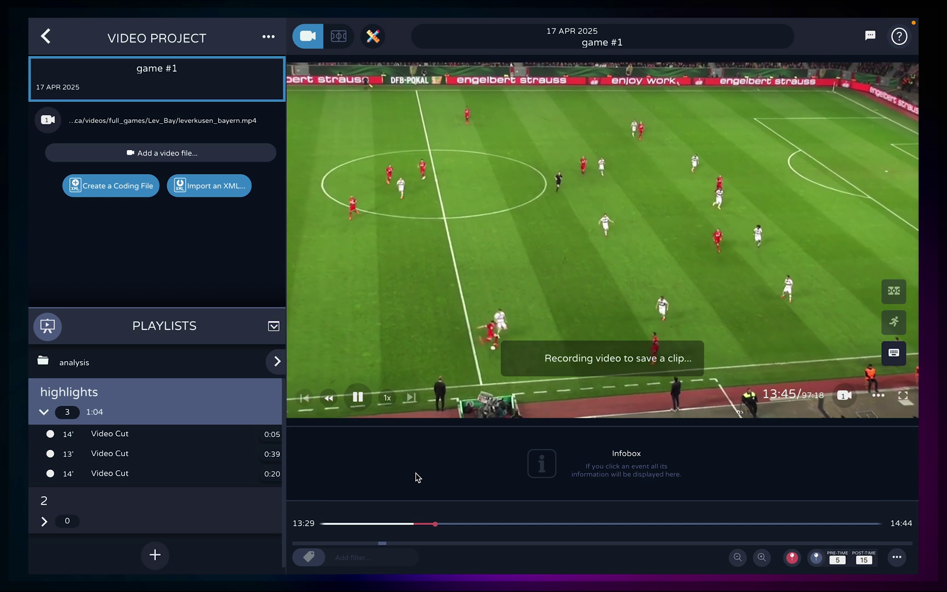
{"action": "key", "text": "r"}
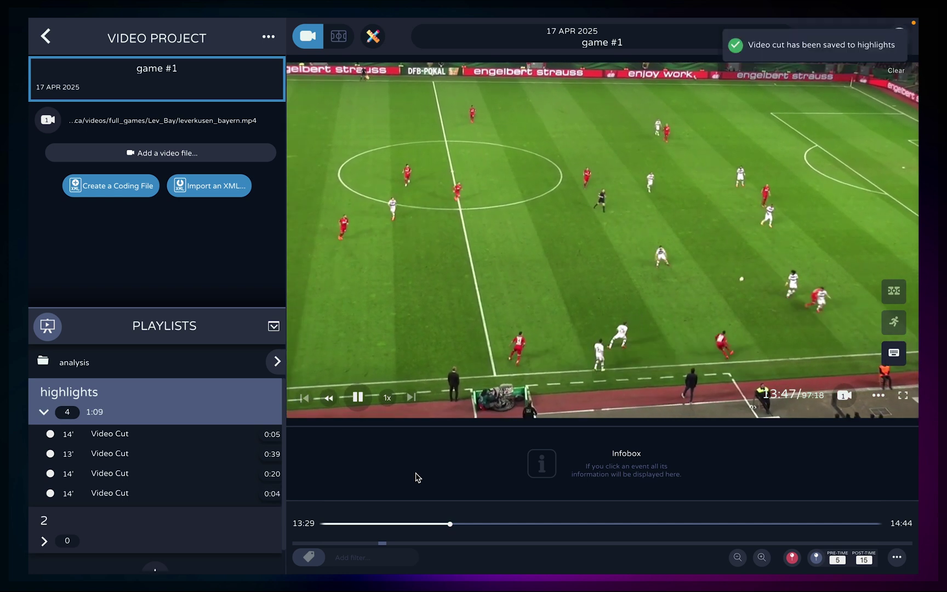
{"action": "key", "text": "space"}
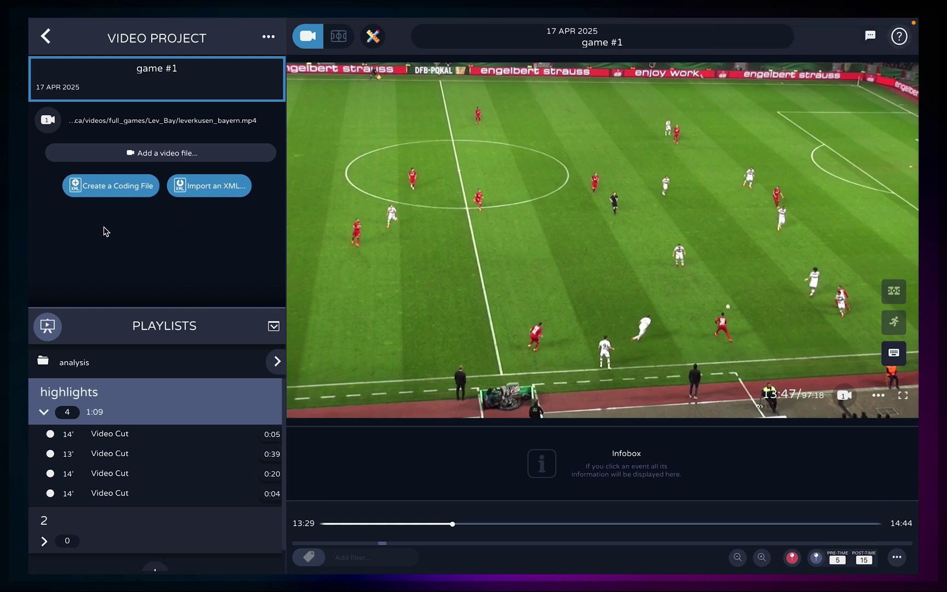
Create a coding file in the game #1 project, name it "coding" and open it.
{"action": "left_click", "coordinate": [108, 186]}
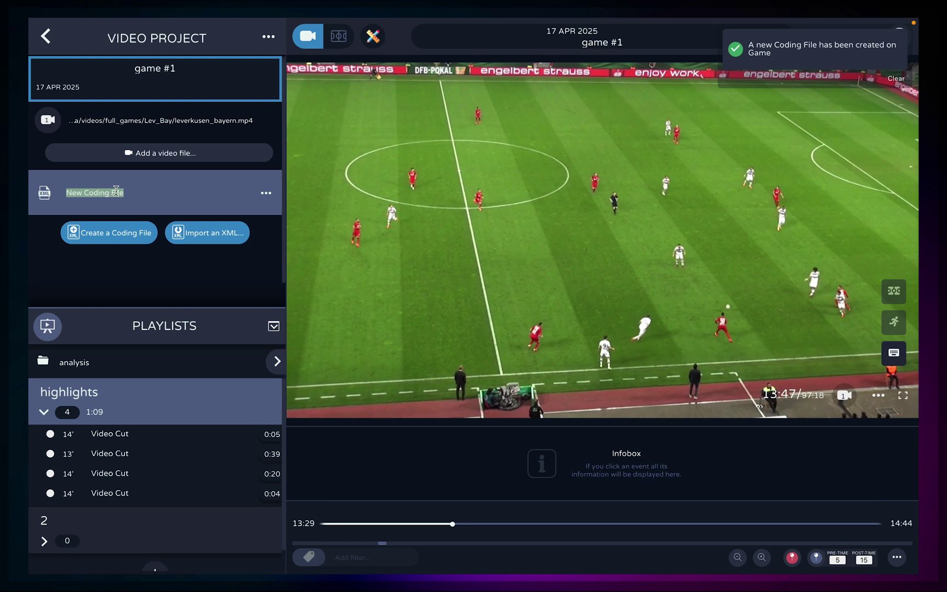
{"action": "type", "text": "coding"}
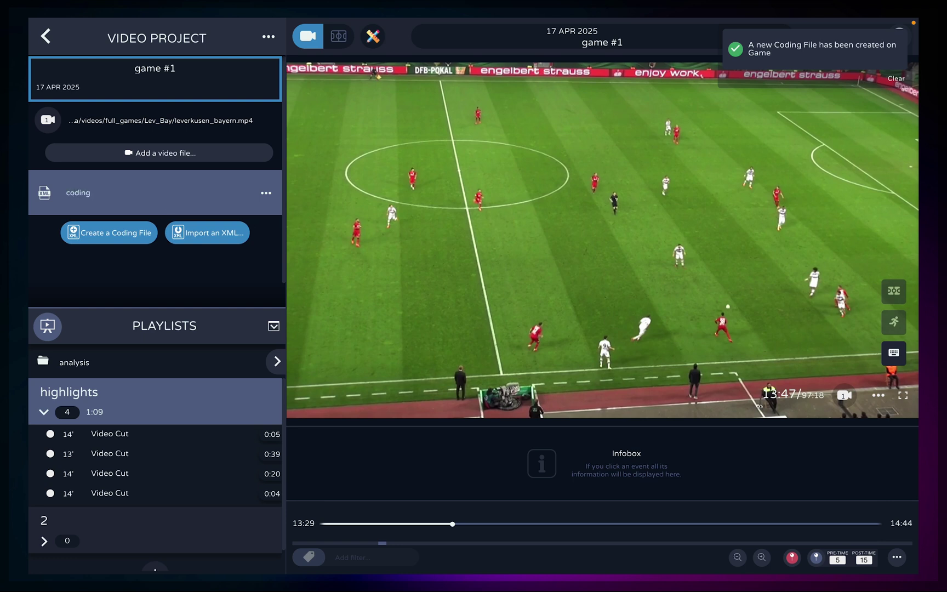
{"action": "left_click", "coordinate": [164, 205]}
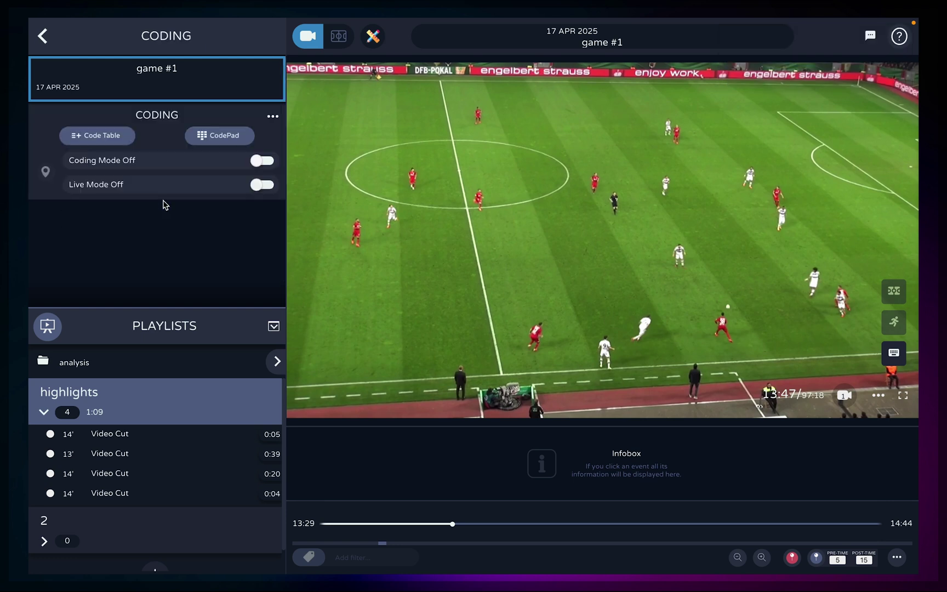
Add a code named ATTACK to the coding file's code table with shortcut A and a light grey color.
{"action": "left_click", "coordinate": [128, 148]}
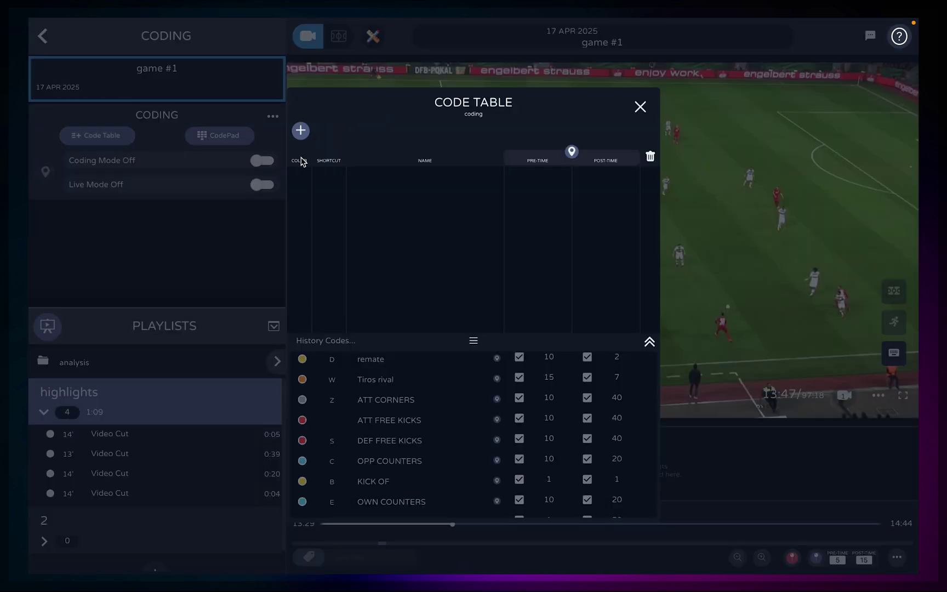
{"action": "left_click", "coordinate": [301, 131]}
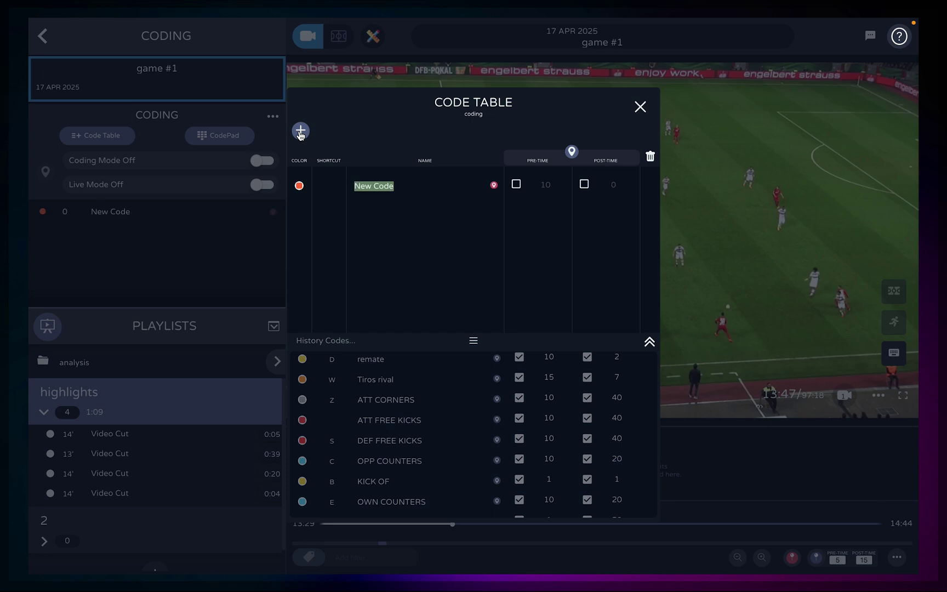
{"action": "type", "text": "ATTACK"}
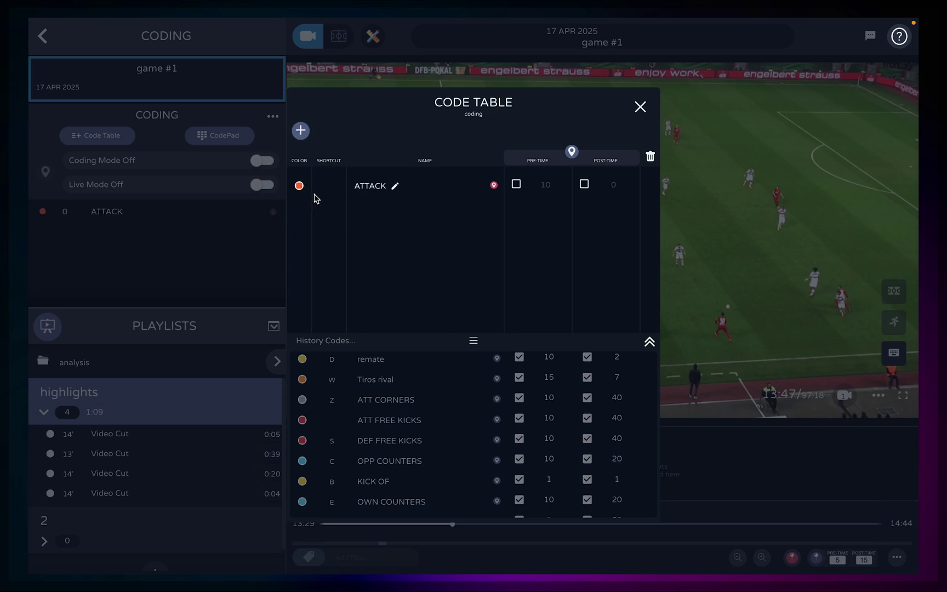
{"action": "left_click", "coordinate": [299, 186]}
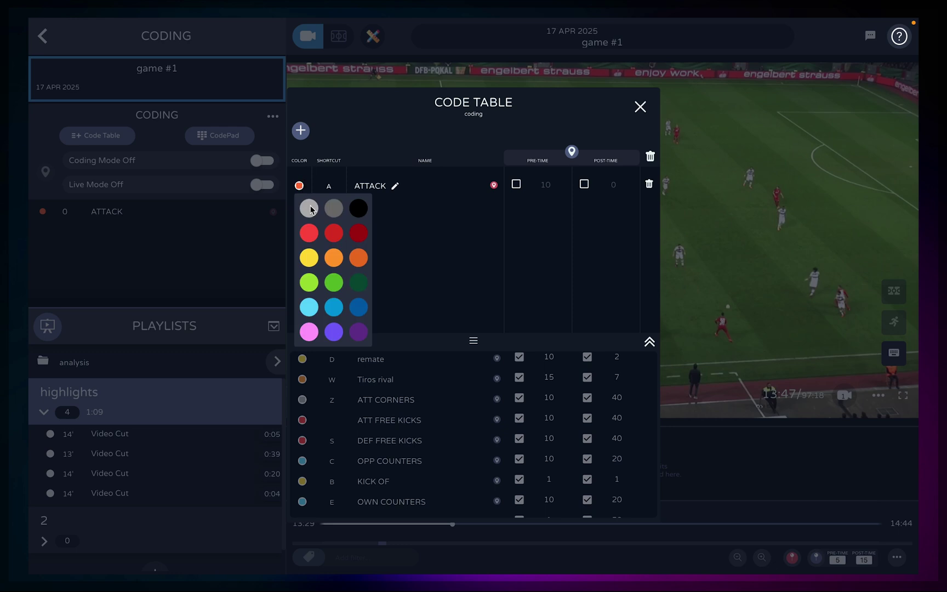
{"action": "left_click", "coordinate": [312, 217]}
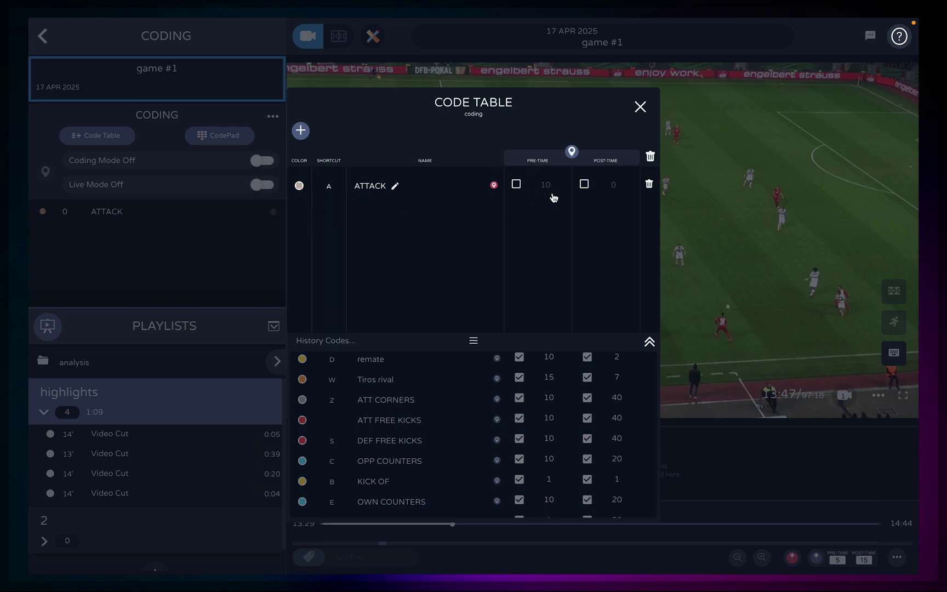
Try ATTACK's pre-time and post-time options, leave them off, and add the ATT CORNERS history code to the coding file.
{"action": "left_click", "coordinate": [584, 185]}
{"action": "left_click", "coordinate": [517, 186]}
{"action": "left_click", "coordinate": [517, 185]}
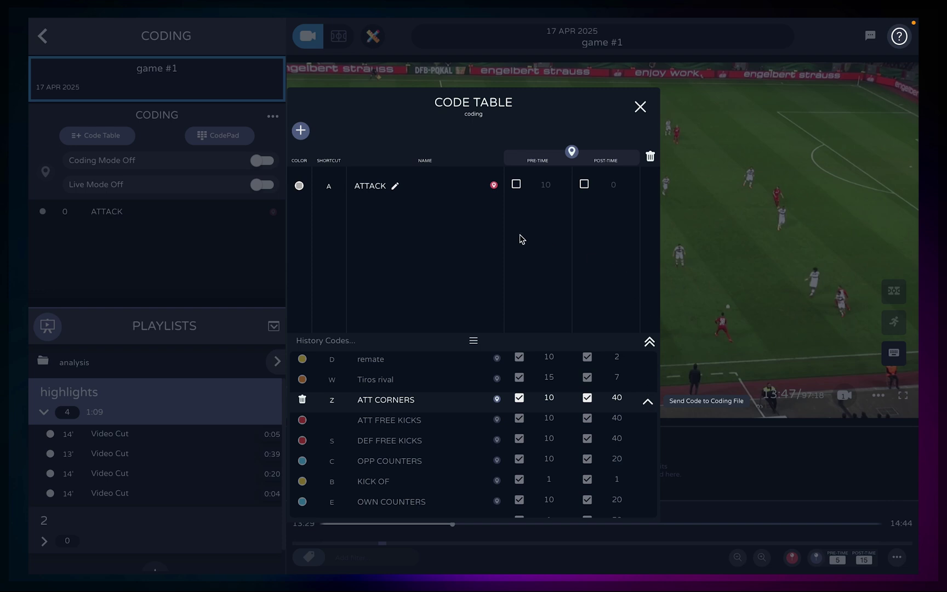
{"action": "left_click", "coordinate": [638, 114]}
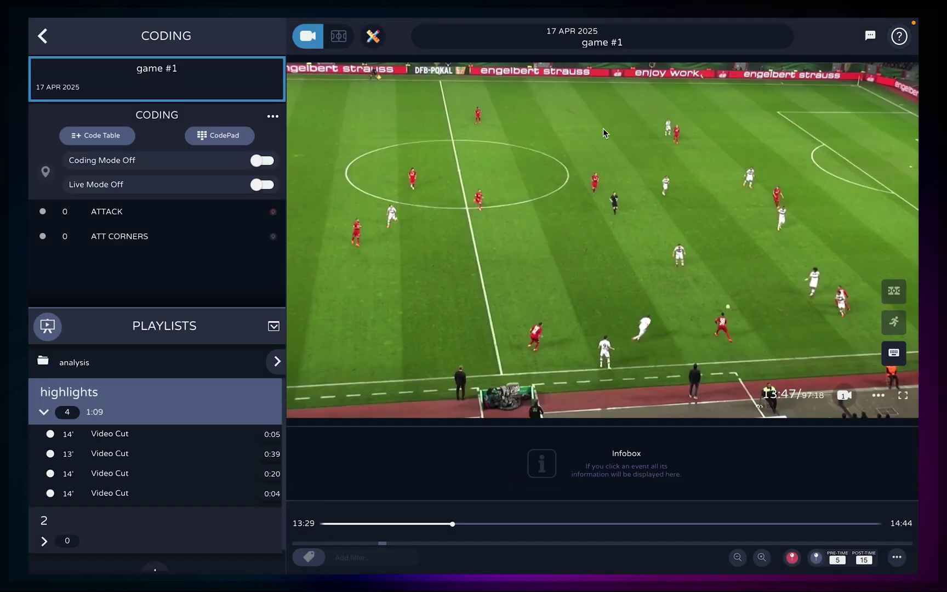
Turn on coding mode and, while playing the match from 13:47, record one ATTACK event and tag two ATT CORNERS events.
{"action": "left_click", "coordinate": [263, 162]}
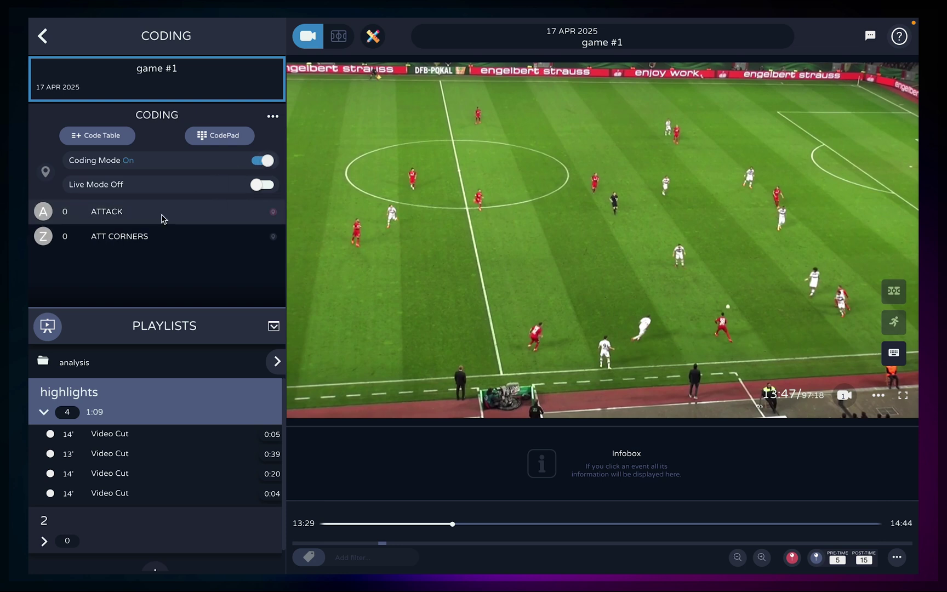
{"action": "key", "text": "space"}
{"action": "left_click", "coordinate": [112, 214]}
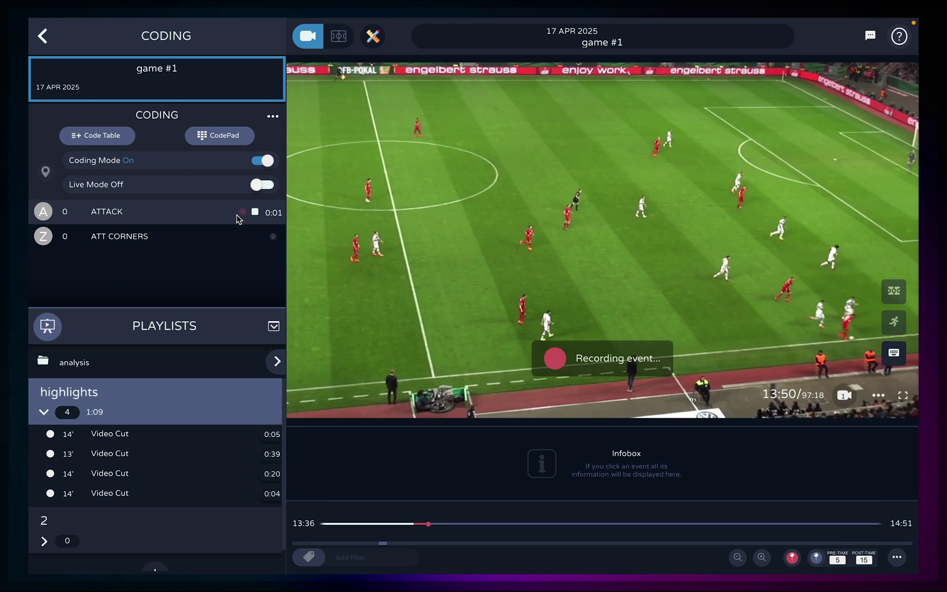
{"action": "left_click", "coordinate": [222, 238]}
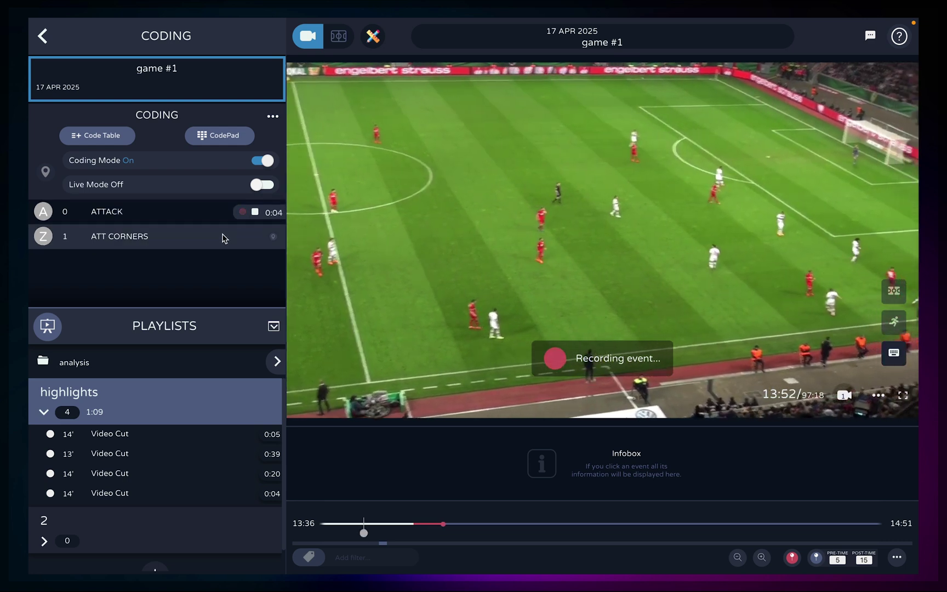
{"action": "left_click", "coordinate": [222, 238]}
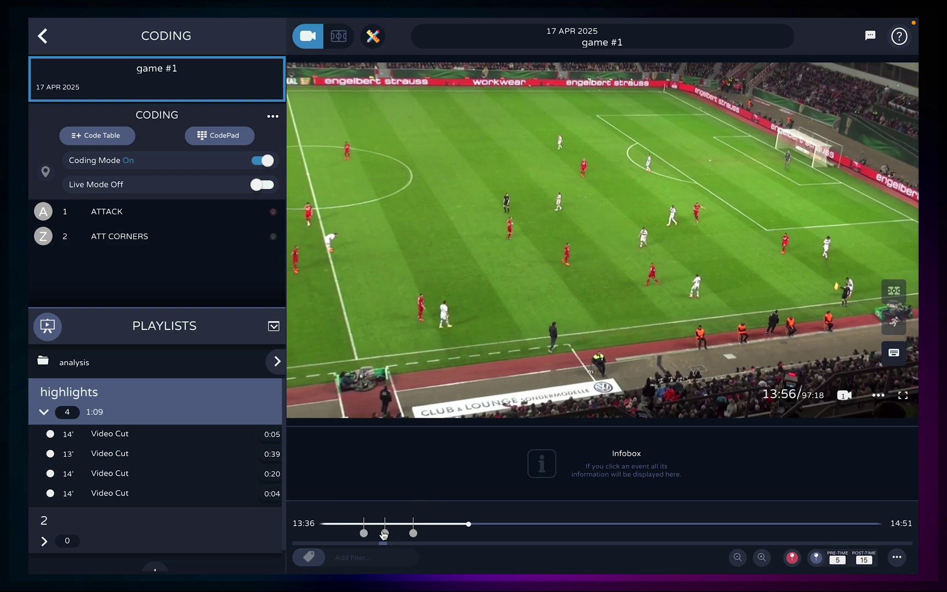
Select the earliest ATT CORNERS event on the timeline, pause it, save it as a clip to playlist 2 and check the event saving options.
{"action": "left_click", "coordinate": [364, 533]}
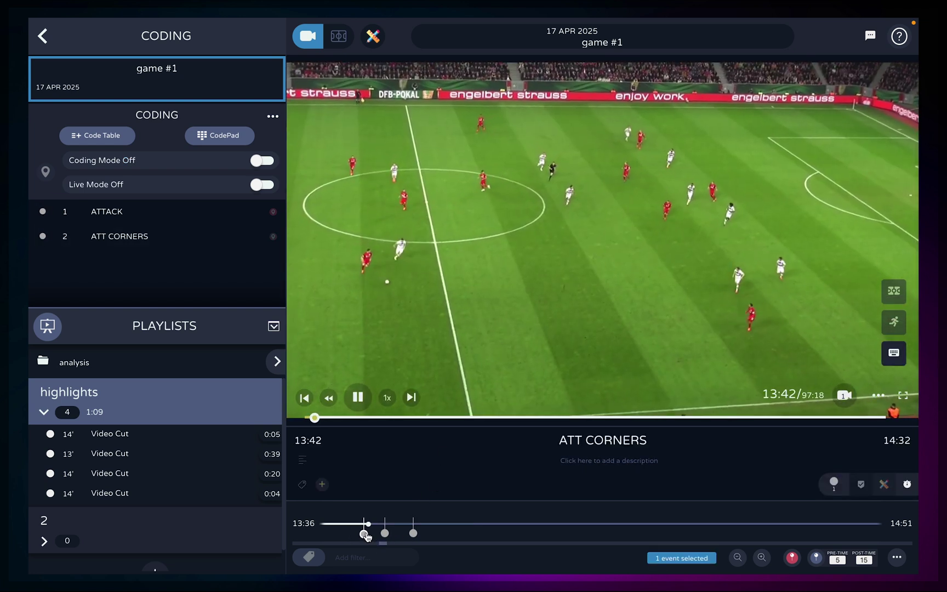
{"action": "key", "text": "space"}
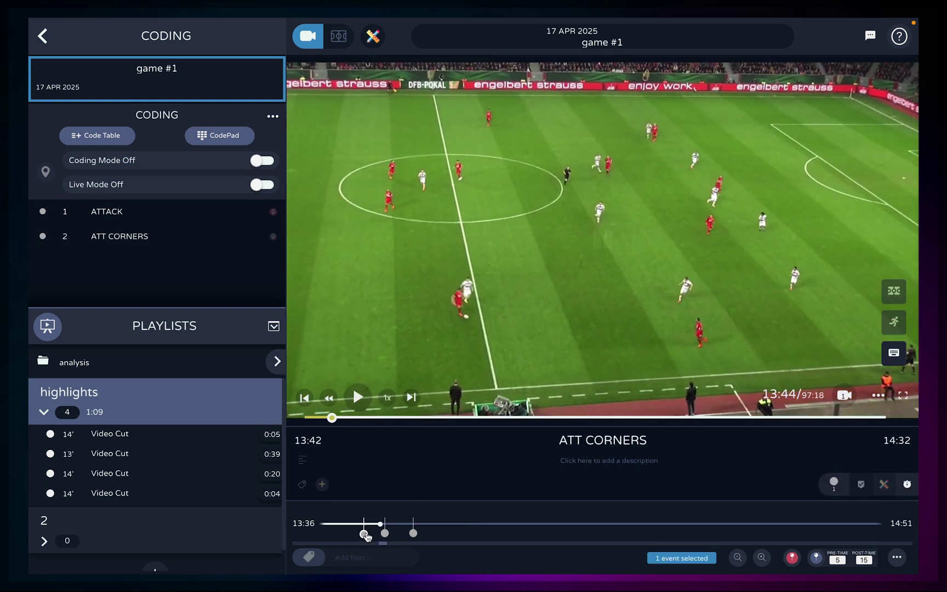
{"action": "left_click", "coordinate": [258, 541]}
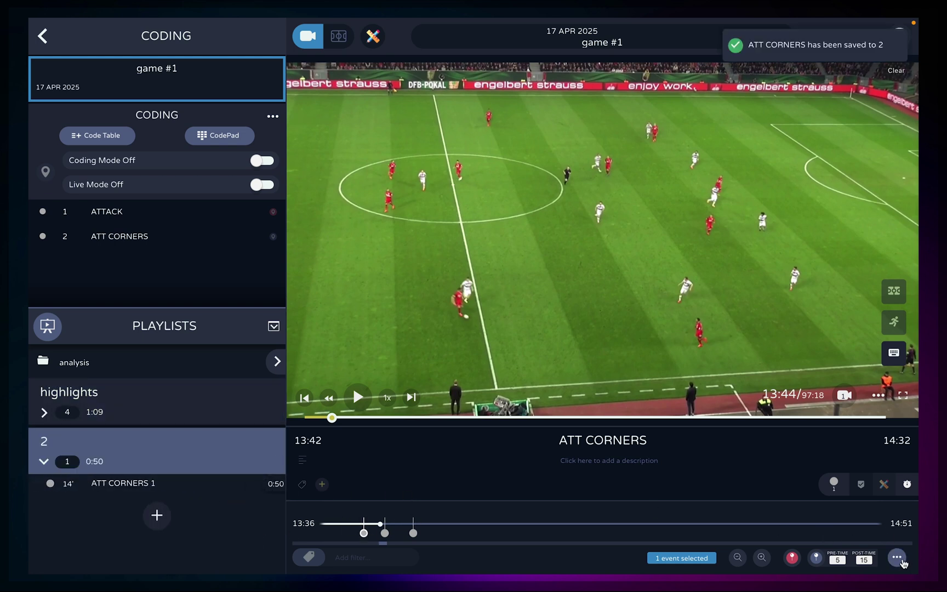
{"action": "left_click", "coordinate": [897, 558]}
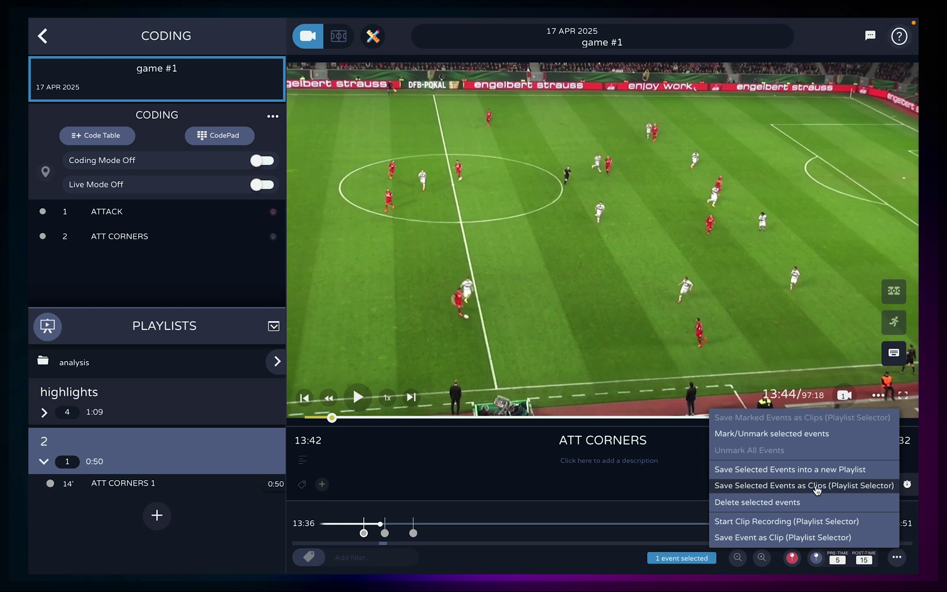
{"action": "left_click", "coordinate": [817, 471]}
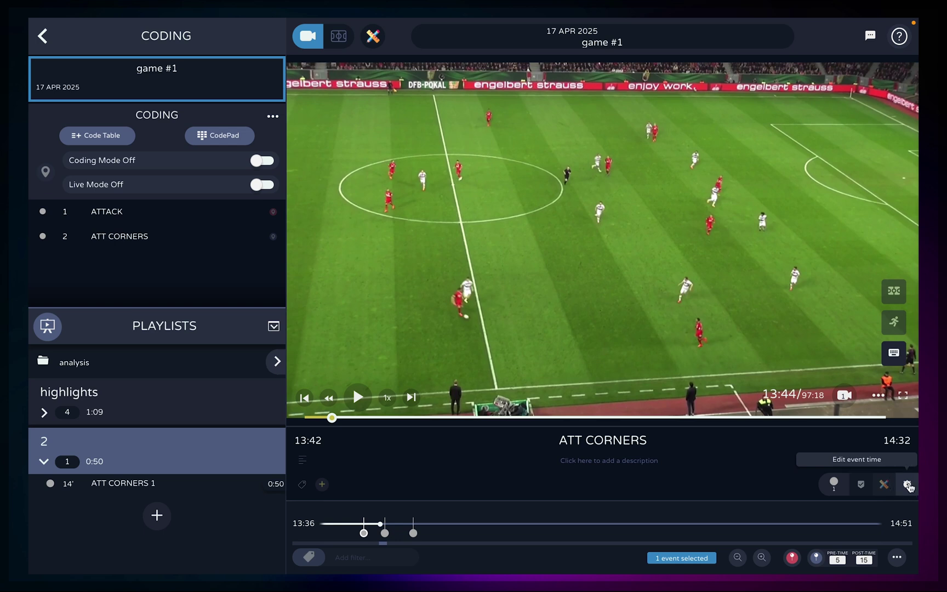
Shorten the selected ATT CORNERS event so it ends at 14:20, confirm the event time and return to the video project.
{"action": "left_click", "coordinate": [908, 486]}
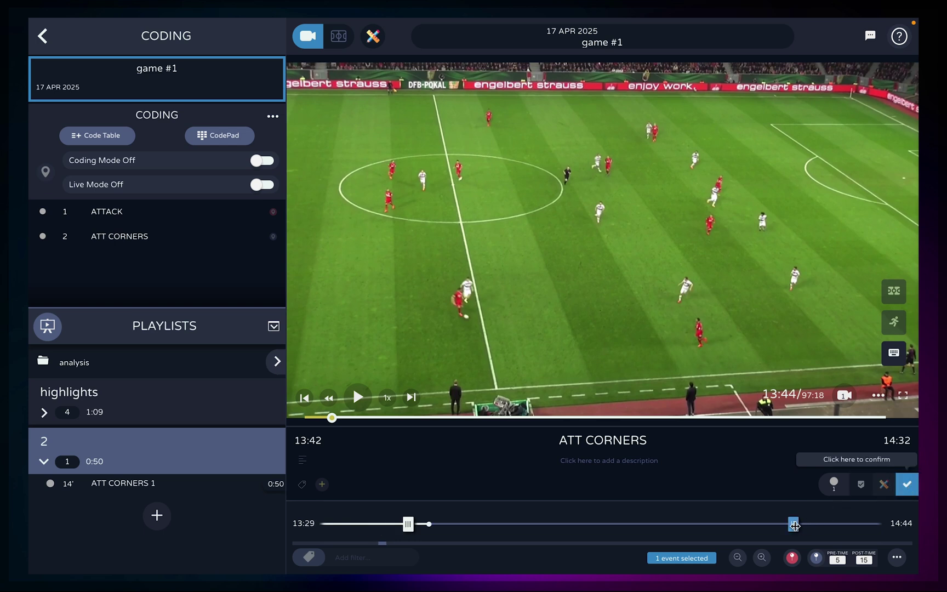
{"action": "left_click_drag", "start_coordinate": [793, 524], "coordinate": [707, 523]}
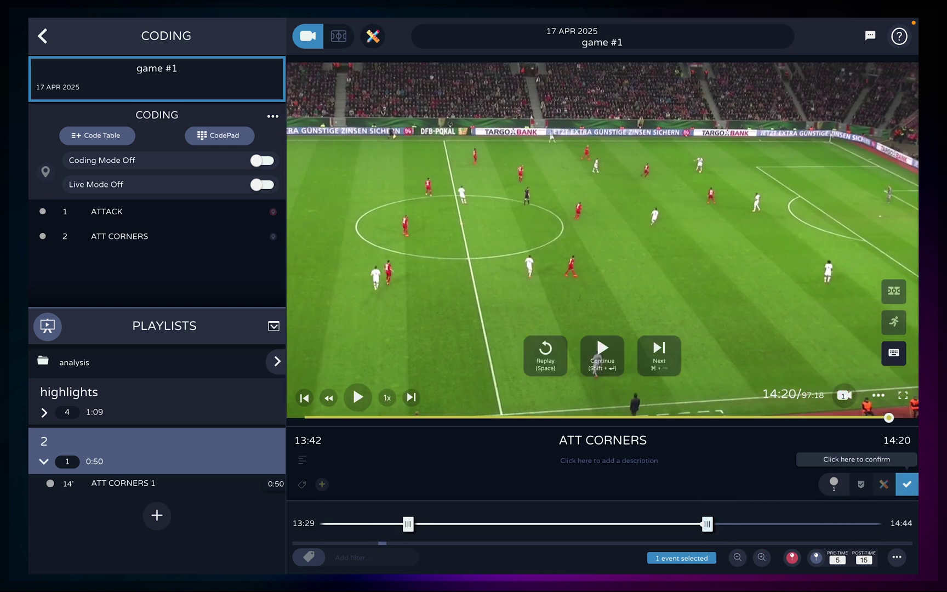
{"action": "left_click", "coordinate": [907, 484]}
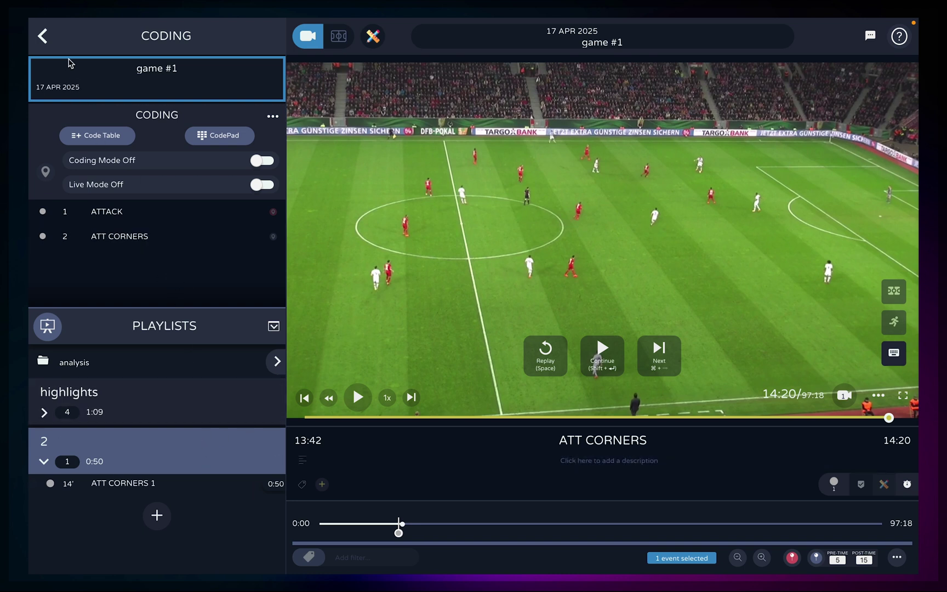
{"action": "left_click", "coordinate": [43, 38]}
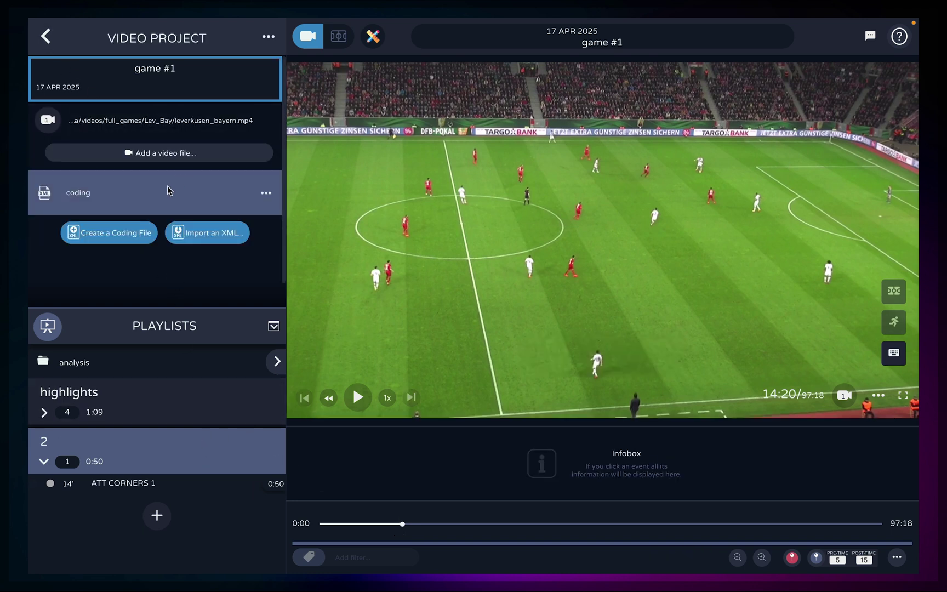
Create a second coding file named codepad, open its CodePad and move the CodePad window over the left part of the video.
{"action": "left_click", "coordinate": [117, 237]}
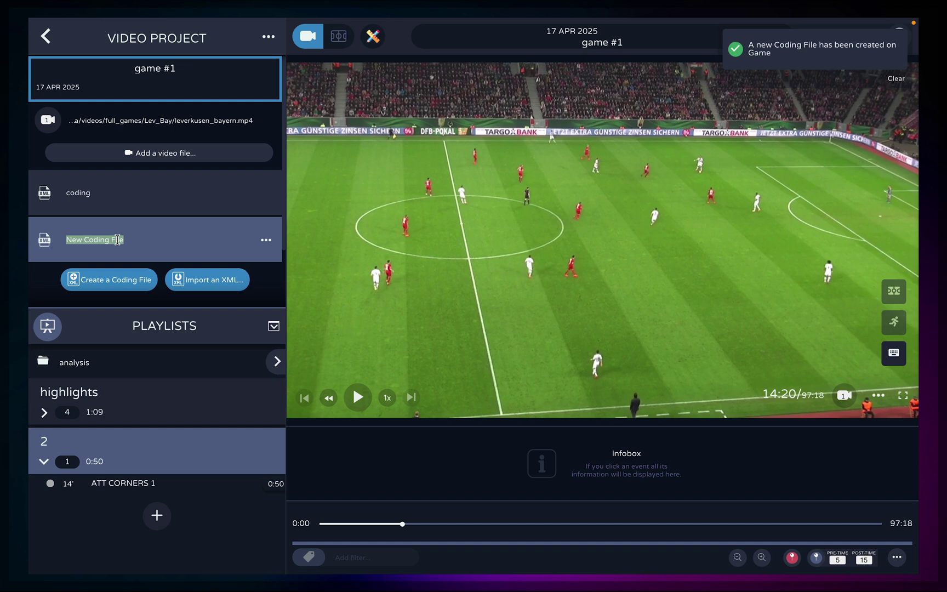
{"action": "type", "text": "codepad"}
{"action": "left_click", "coordinate": [128, 246]}
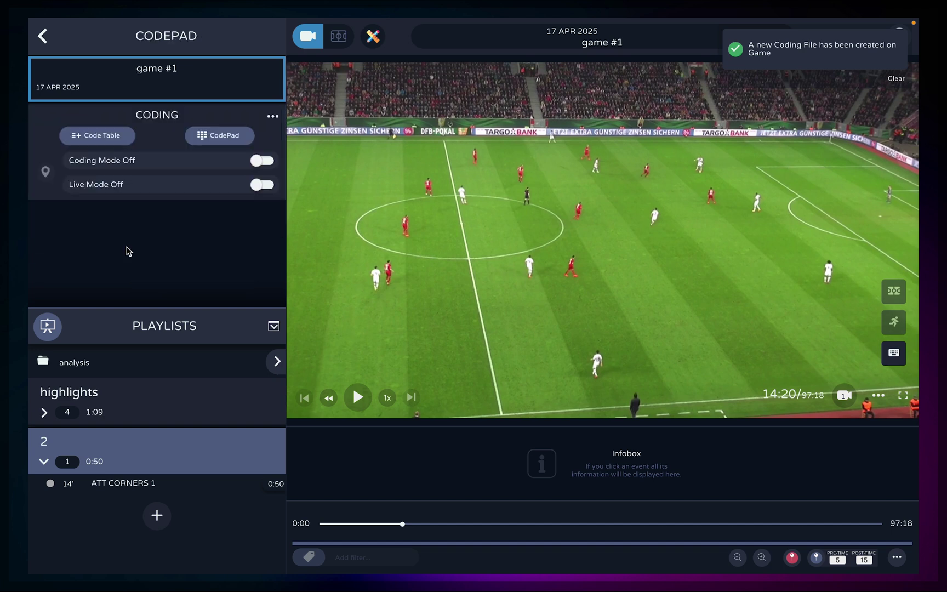
{"action": "left_click", "coordinate": [233, 140]}
{"action": "left_click_drag", "start_coordinate": [363, 135], "coordinate": [196, 103]}
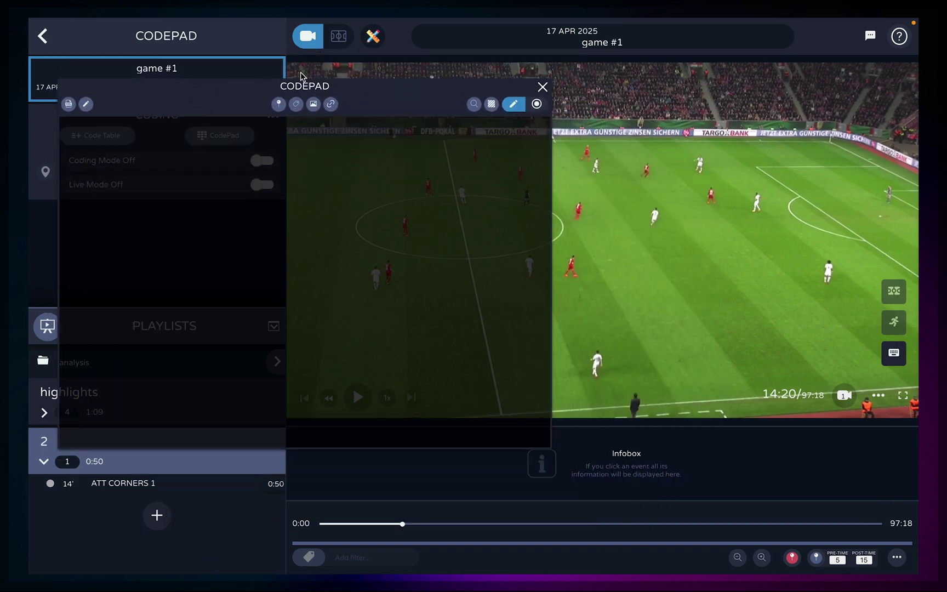
Try switching the CodePad between Record Mode and Modify Mode, finishing in Modify Mode.
{"action": "left_click", "coordinate": [538, 105]}
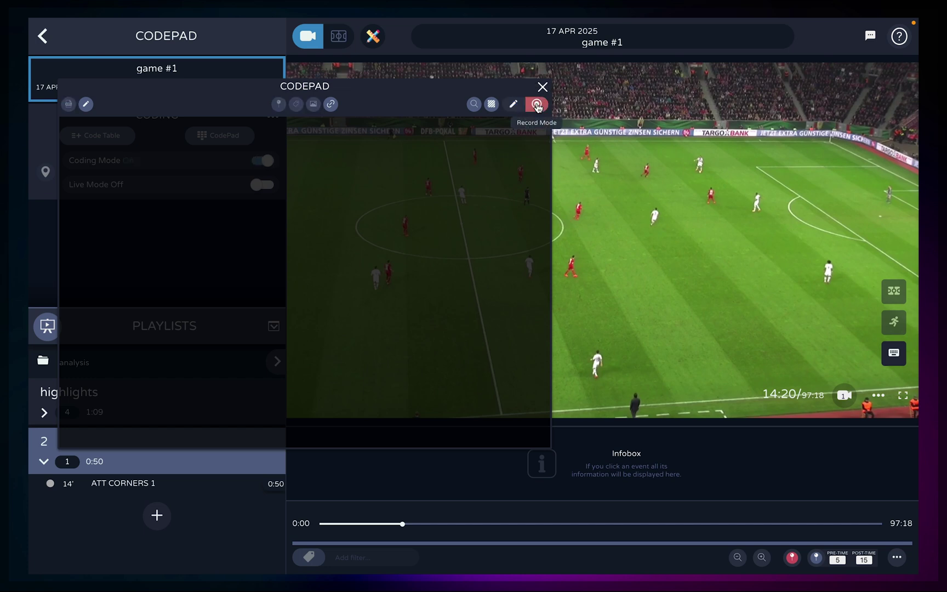
{"action": "left_click", "coordinate": [518, 104]}
{"action": "left_click", "coordinate": [520, 105]}
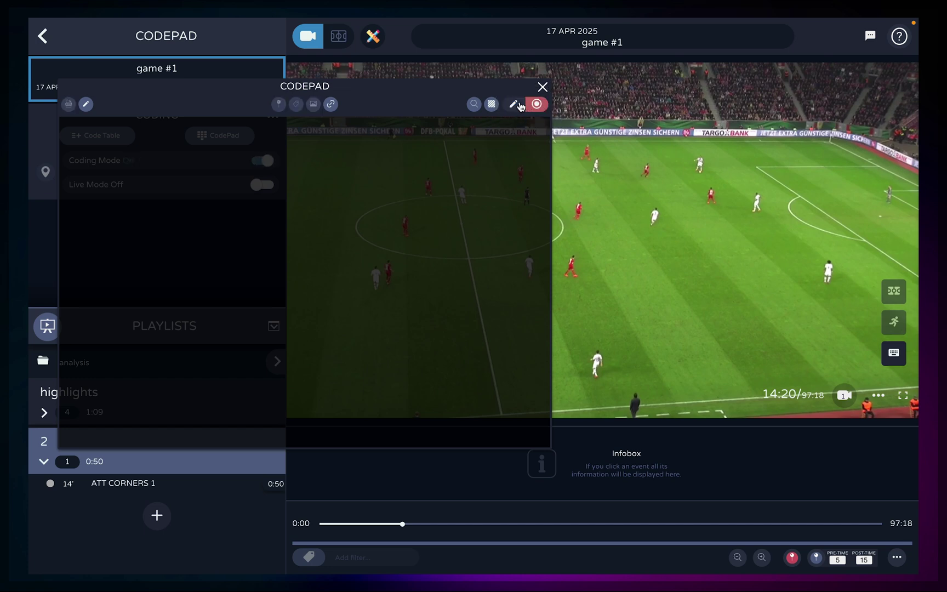
{"action": "left_click", "coordinate": [519, 105]}
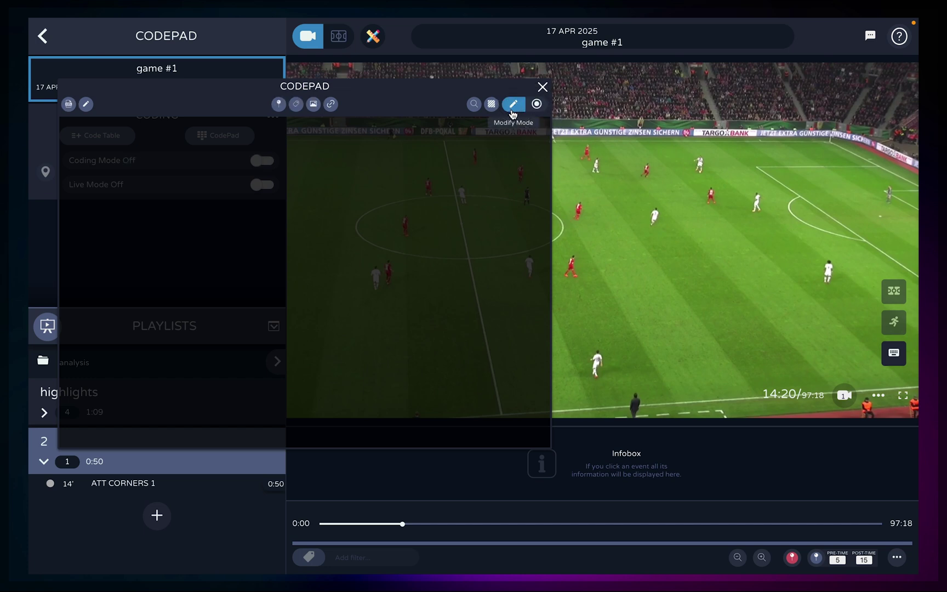
{"action": "left_click", "coordinate": [542, 109]}
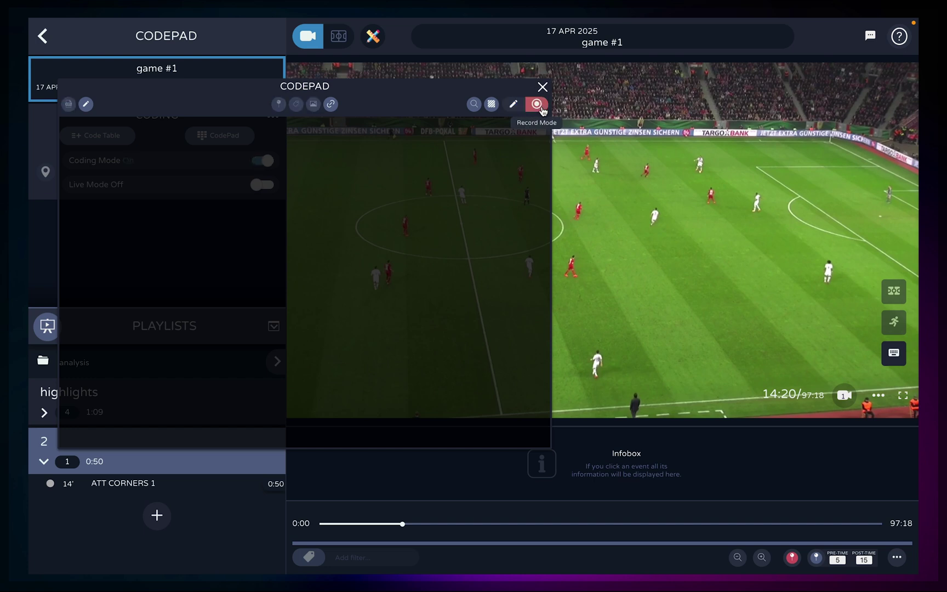
{"action": "left_click", "coordinate": [514, 105]}
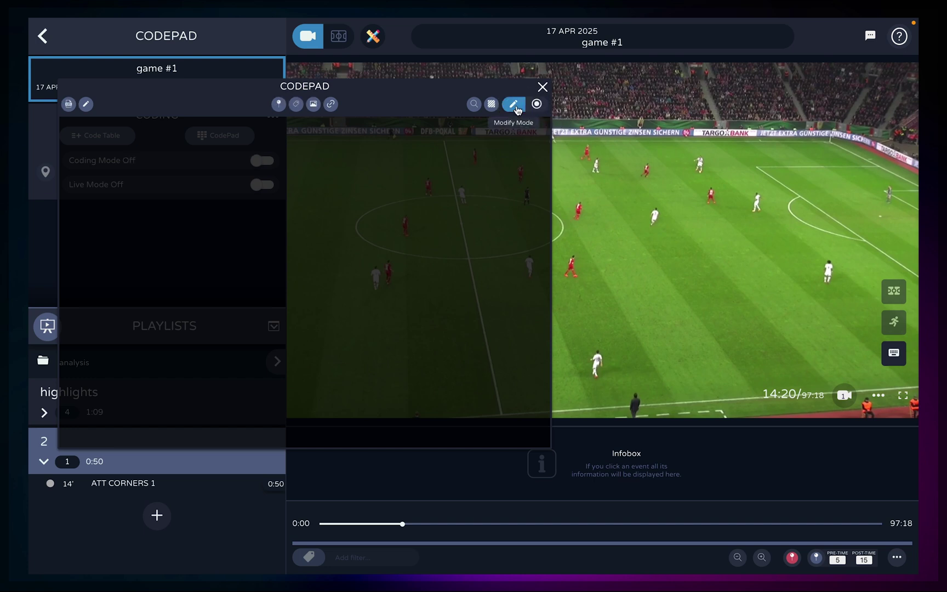
Add a code button in the upper middle of the CodePad and name it ATTACK.
{"action": "left_click", "coordinate": [278, 105]}
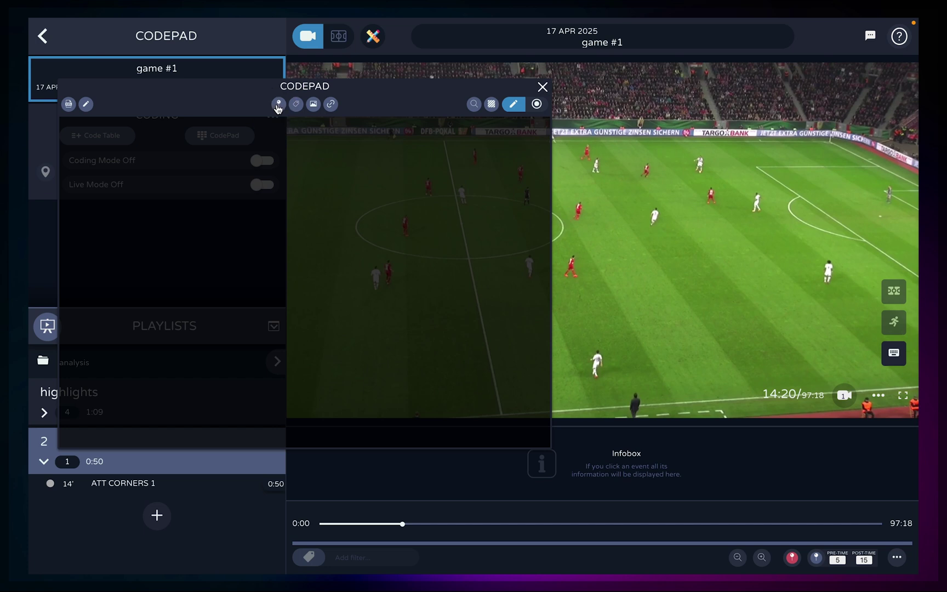
{"action": "left_click_drag", "start_coordinate": [350, 303], "coordinate": [349, 247]}
{"action": "left_click_drag", "start_coordinate": [156, 54], "coordinate": [221, 181]}
{"action": "key", "text": "super+a"}
{"action": "type", "text": "ATA"}
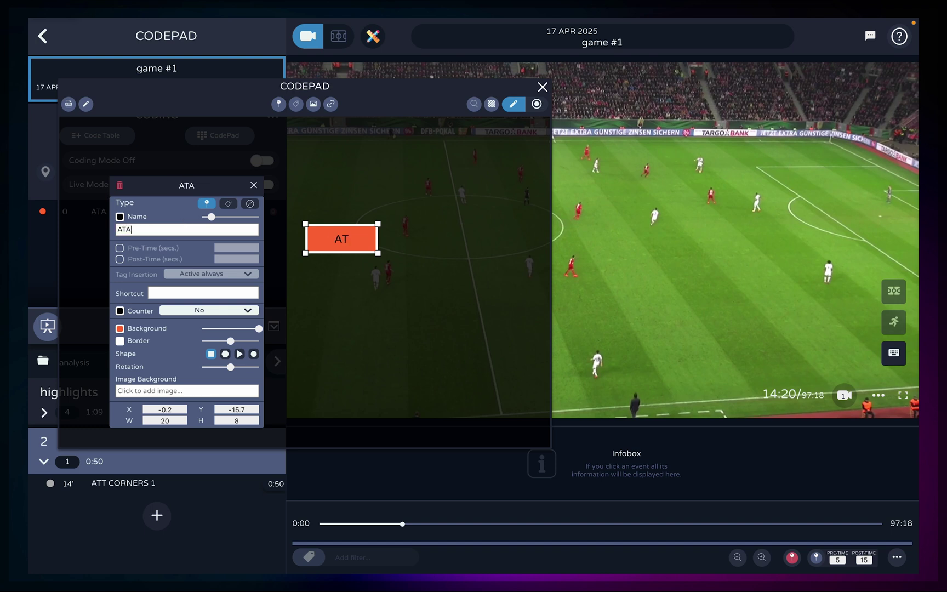
{"action": "key", "text": "BackSpace"}
{"action": "type", "text": "TACK"}
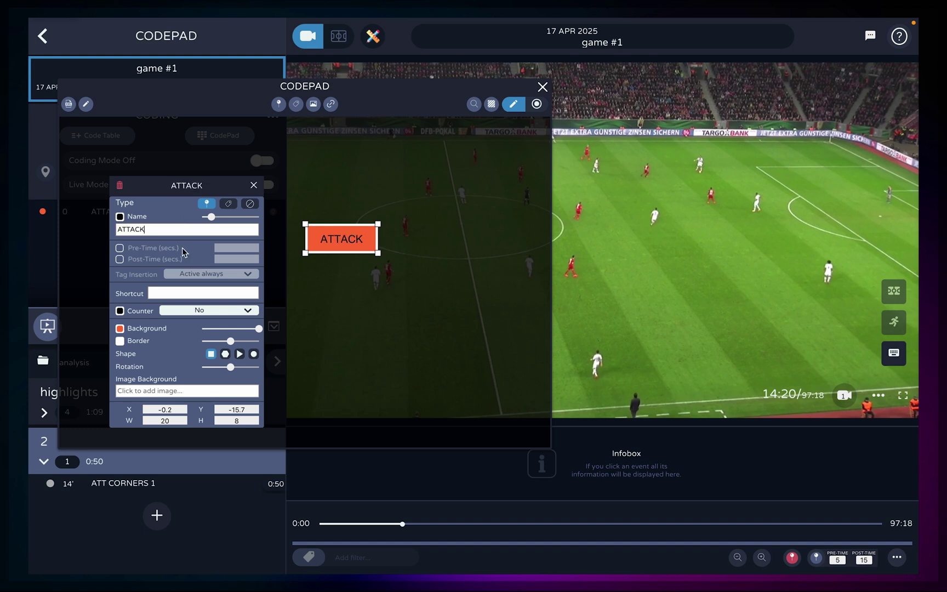
Set the ATTACK button's background colour to red and close its settings.
{"action": "left_click", "coordinate": [120, 329]}
{"action": "left_click", "coordinate": [134, 390]}
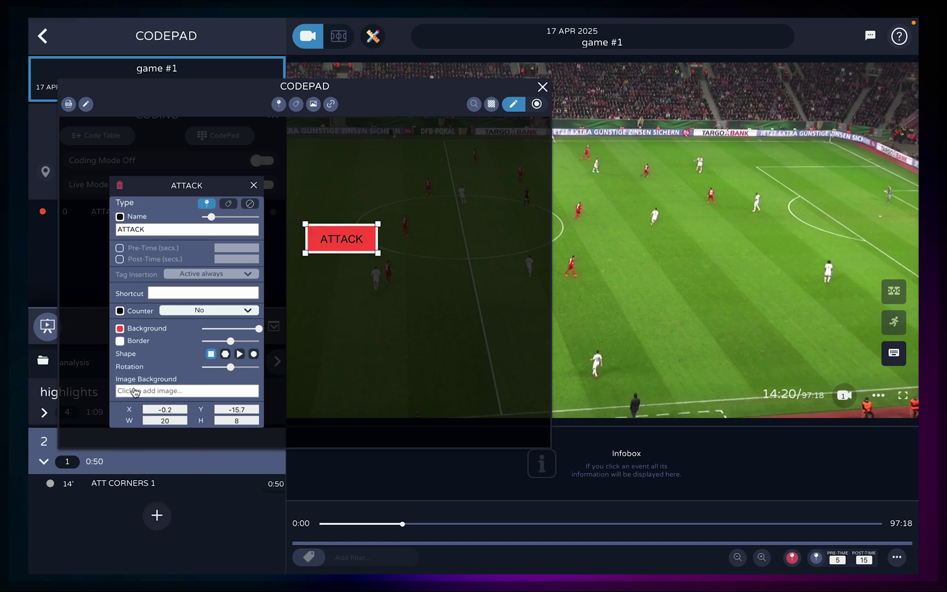
{"action": "left_click", "coordinate": [329, 182]}
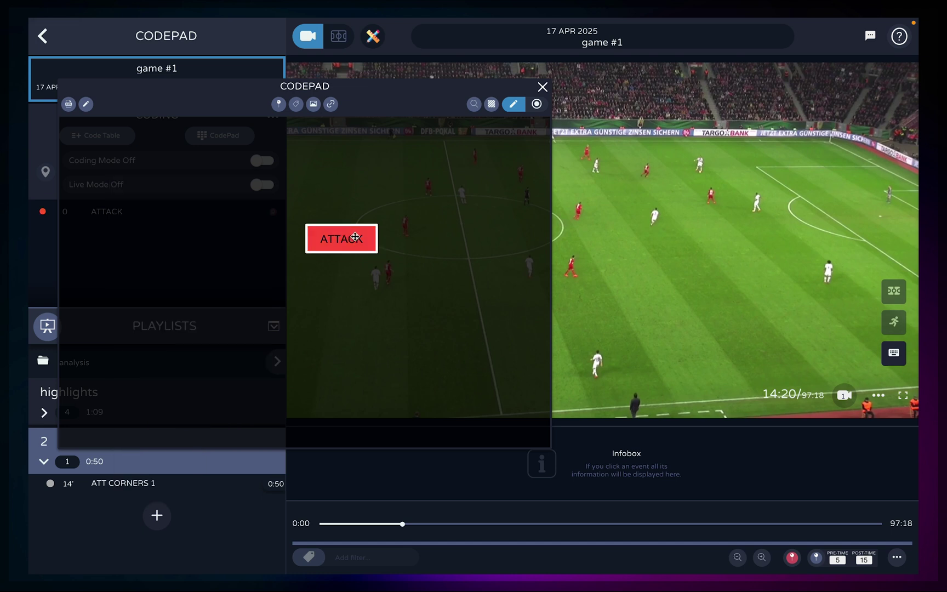
Duplicate the ATTACK button and line up the two copies side by side in the CodePad.
{"action": "left_click_drag", "start_coordinate": [366, 245], "coordinate": [345, 232]}
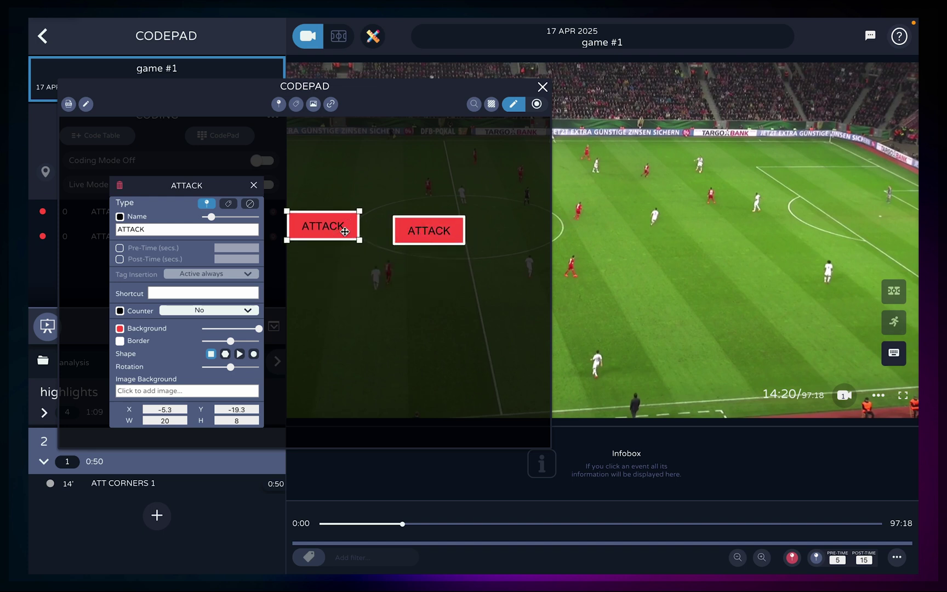
{"action": "left_click_drag", "start_coordinate": [410, 233], "coordinate": [345, 205]}
{"action": "left_click", "coordinate": [337, 177]}
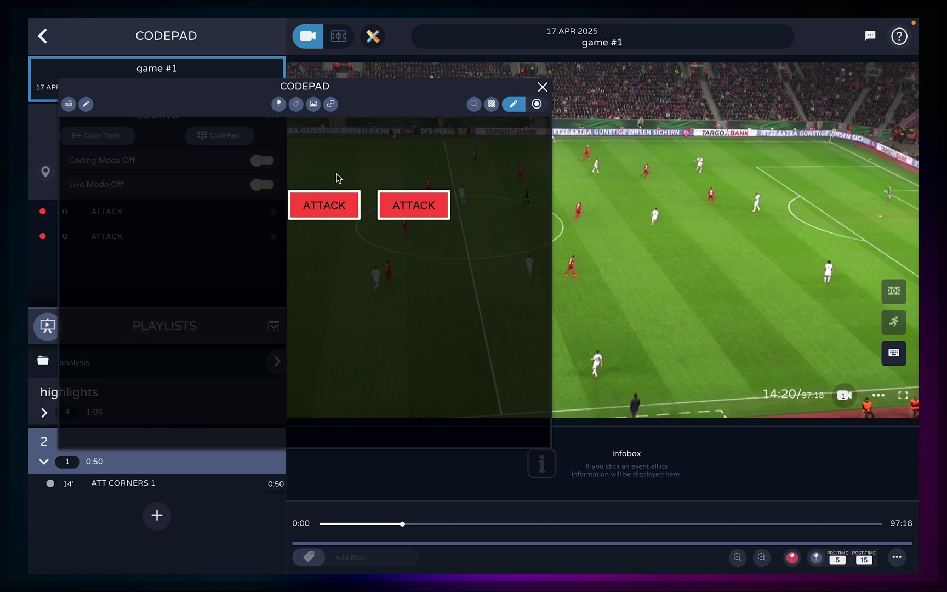
Add a tag button below the two ATTACK buttons and name it SHOTS.
{"action": "left_click", "coordinate": [297, 104]}
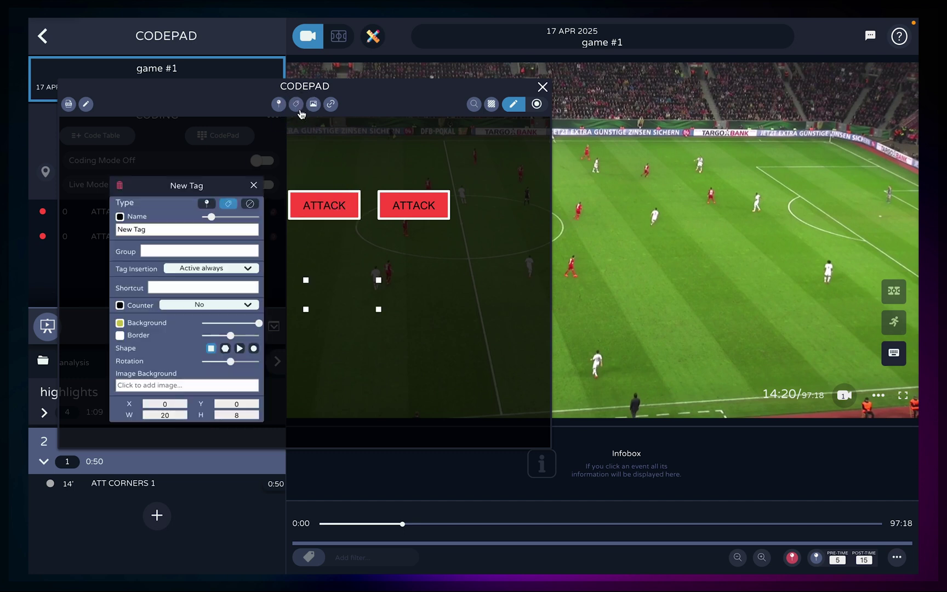
{"action": "mouse_move", "coordinate": [360, 293]}
{"action": "left_mouse_down"}
{"action": "mouse_move", "coordinate": [384, 302]}
{"action": "mouse_move", "coordinate": [372, 280]}
{"action": "left_mouse_up"}
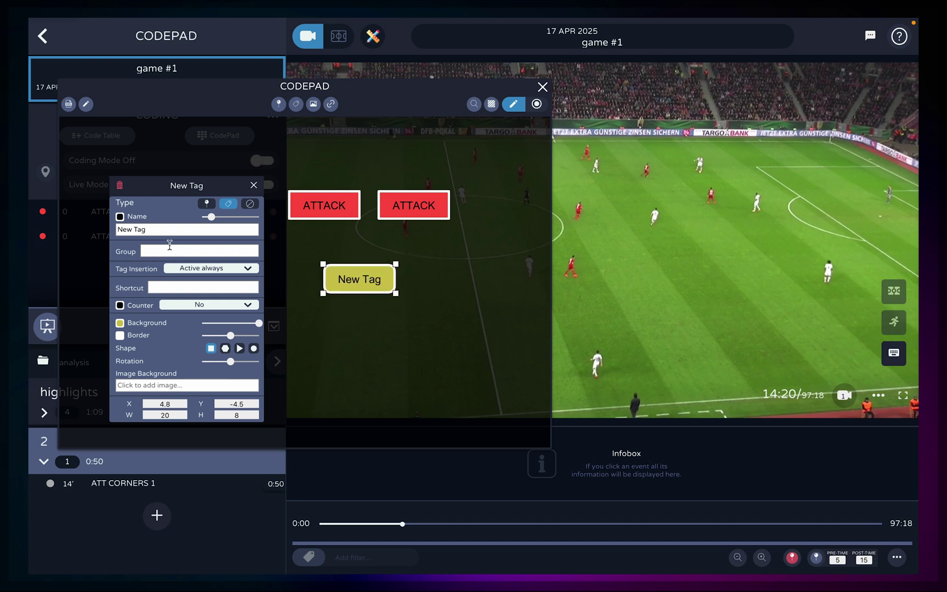
{"action": "triple_click", "coordinate": [145, 230]}
{"action": "type", "text": "SHOTS"}
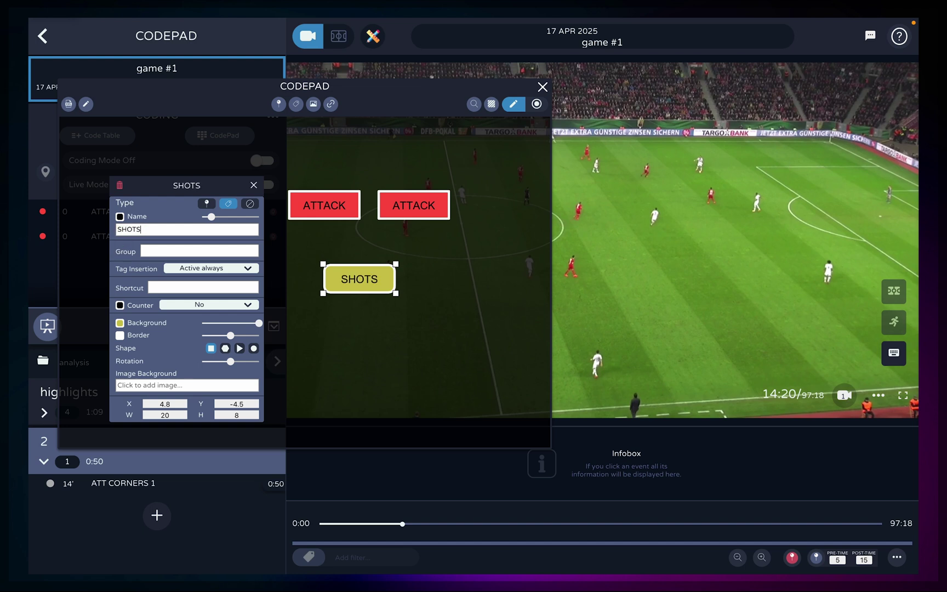
Assign the SHOTS tag to the group ATTACK, set its tag insertion to Select after code and close its settings.
{"action": "left_click", "coordinate": [159, 250]}
{"action": "type", "text": "ATTACK"}
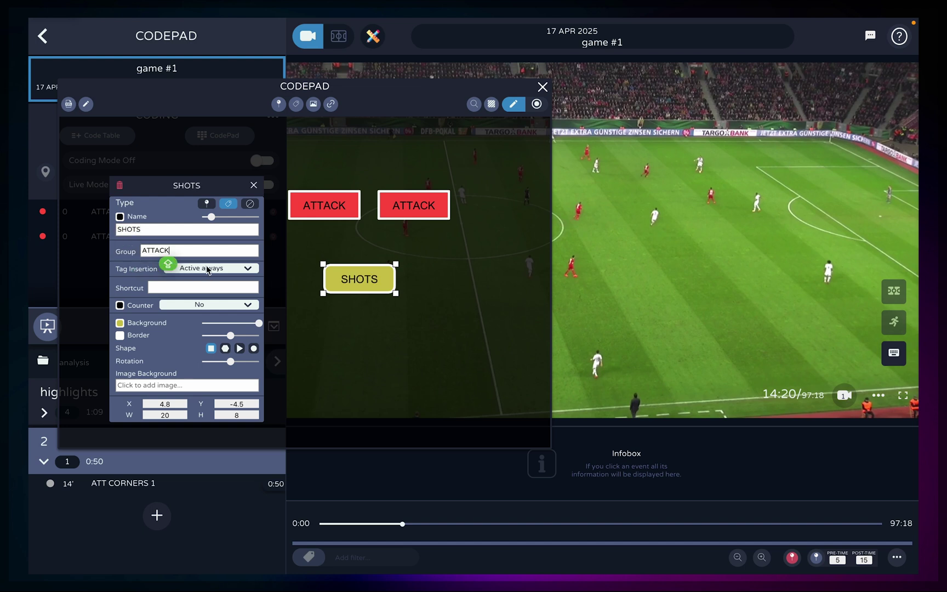
{"action": "left_click", "coordinate": [223, 269]}
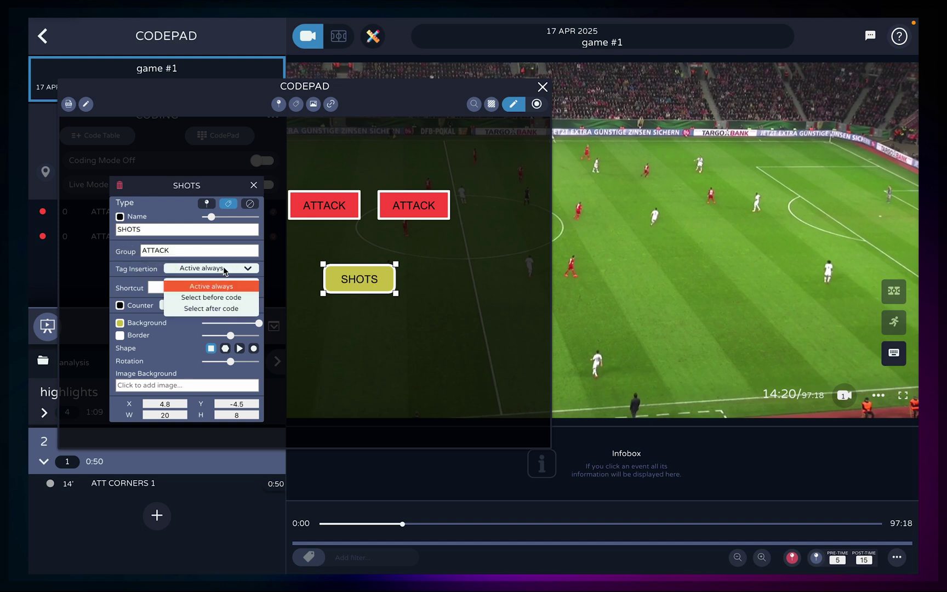
{"action": "left_click", "coordinate": [242, 310]}
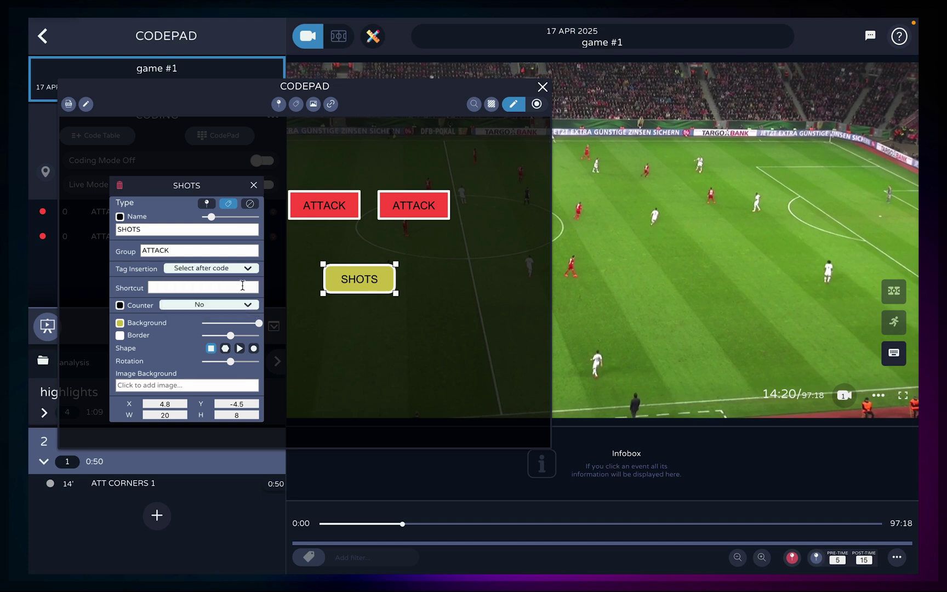
{"action": "left_click", "coordinate": [253, 187]}
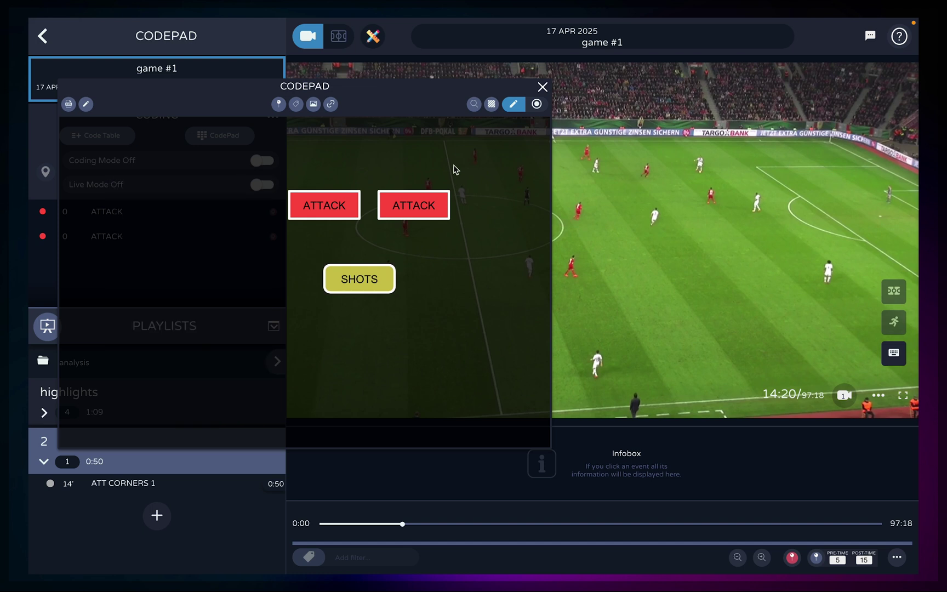
Record an ATTACK event from 14:20 to 14:24, add the SHOTS tag after ending it, and select the event on the timeline in Modify Mode.
{"action": "left_click", "coordinate": [537, 105]}
{"action": "left_click", "coordinate": [344, 211]}
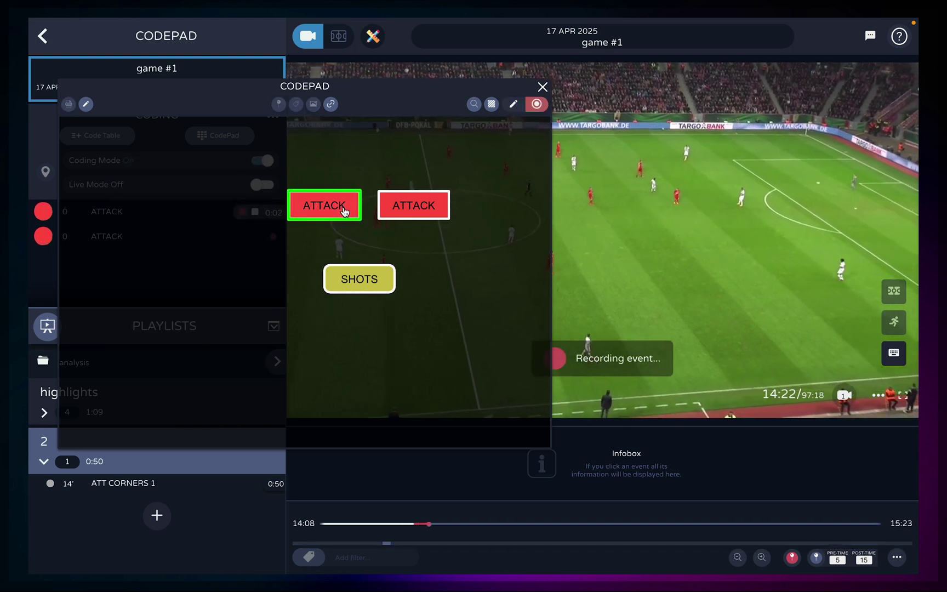
{"action": "left_click", "coordinate": [344, 211]}
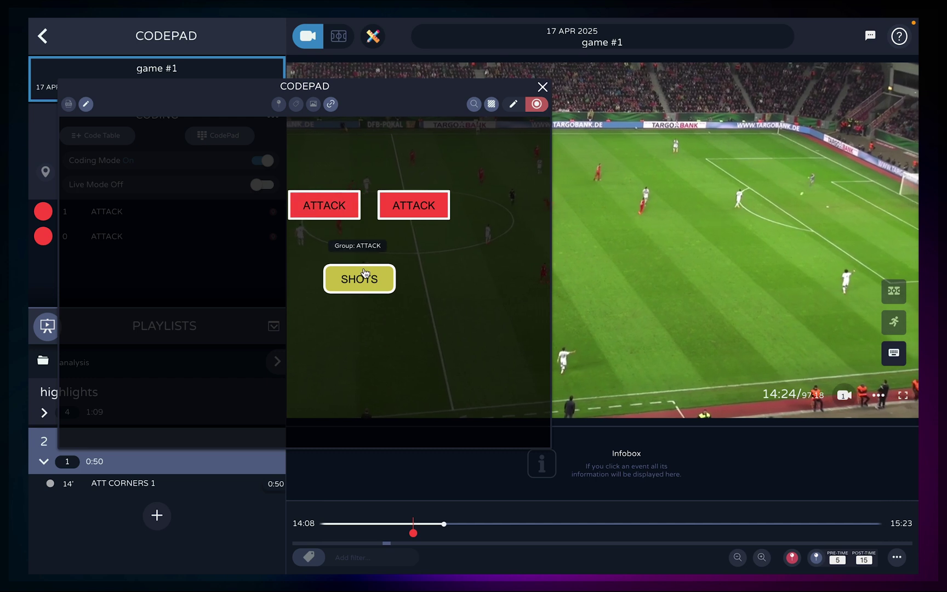
{"action": "left_click", "coordinate": [359, 279]}
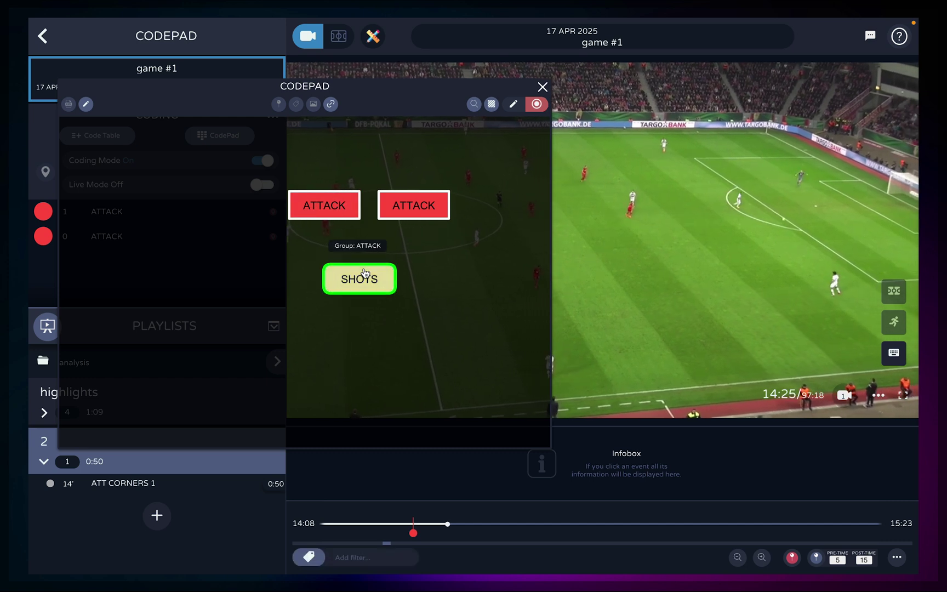
{"action": "left_click", "coordinate": [513, 104]}
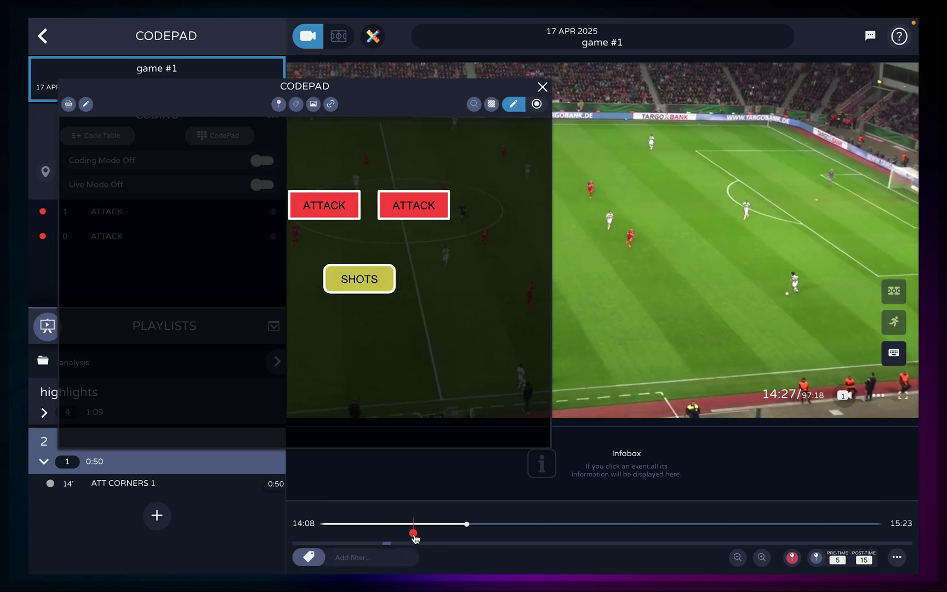
{"action": "left_click", "coordinate": [413, 533]}
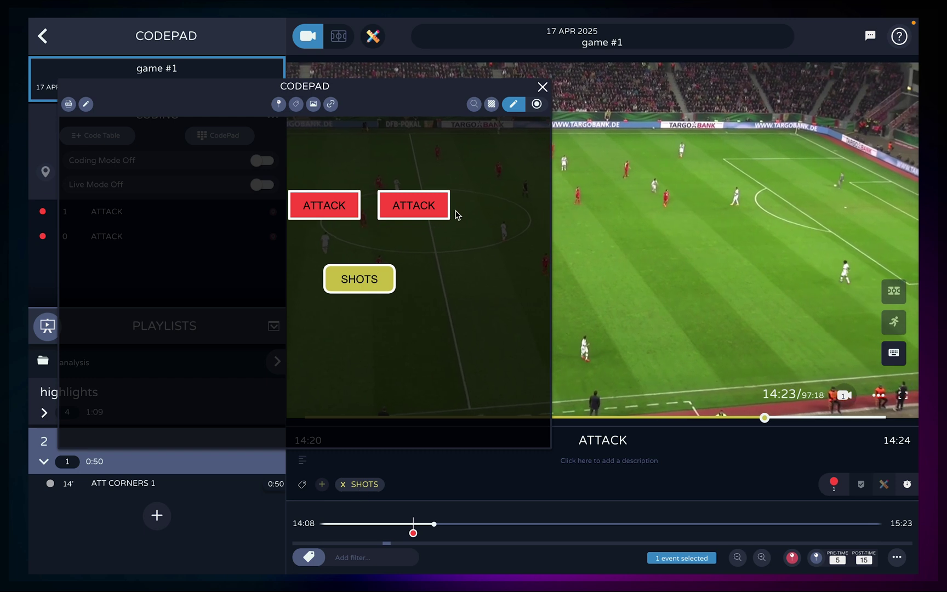
Change the SHOTS tag's insertion option to Select before code.
{"action": "left_click", "coordinate": [386, 271]}
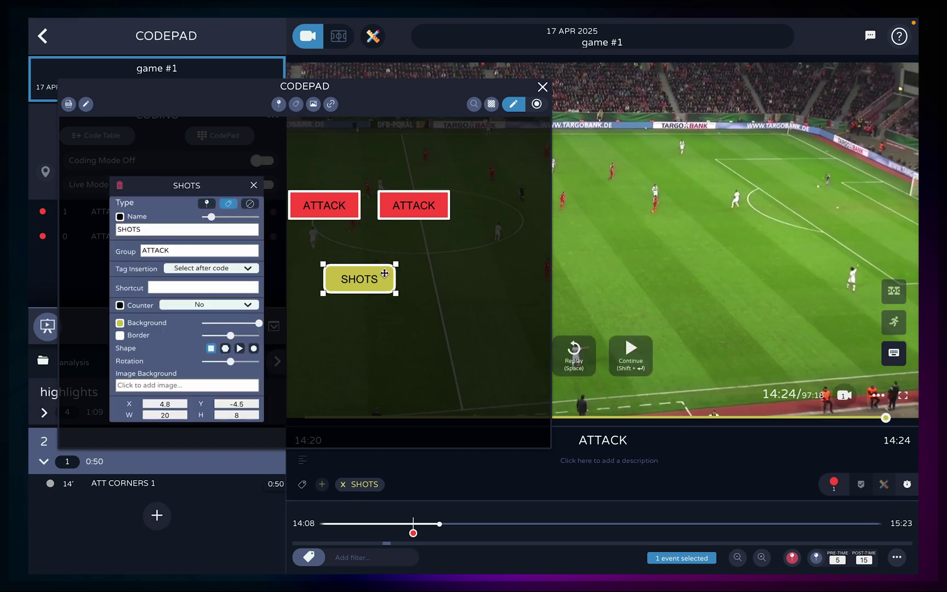
{"action": "left_click", "coordinate": [247, 268]}
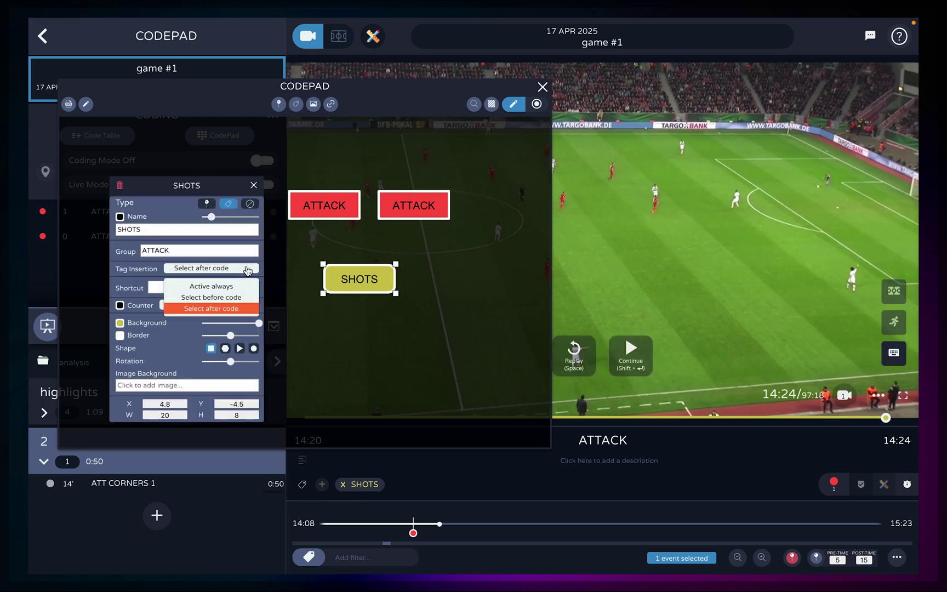
{"action": "left_click", "coordinate": [234, 299]}
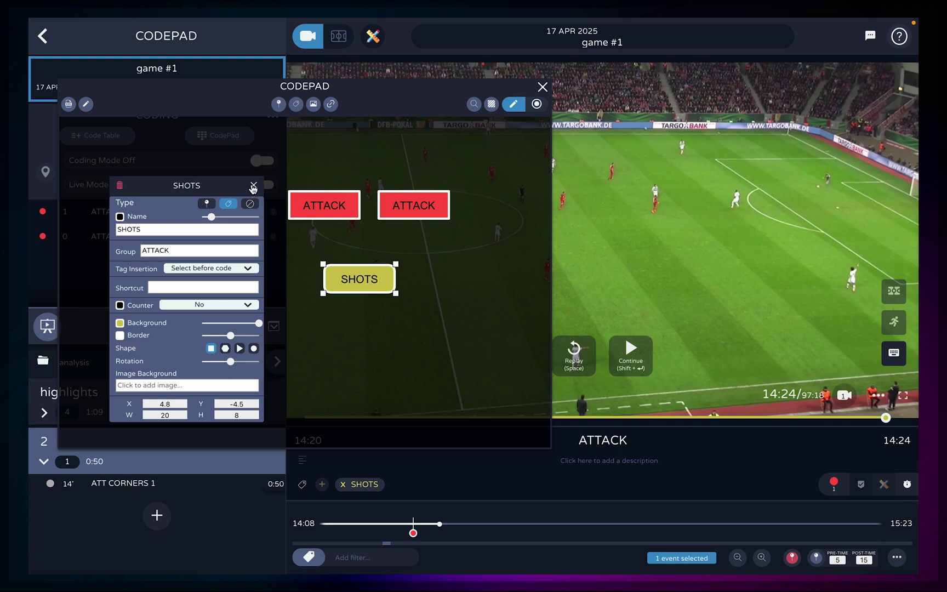
Record a second ATTACK event from 14:24, adding the SHOTS tag before ending it, and return the CodePad to Modify Mode.
{"action": "left_click", "coordinate": [537, 105]}
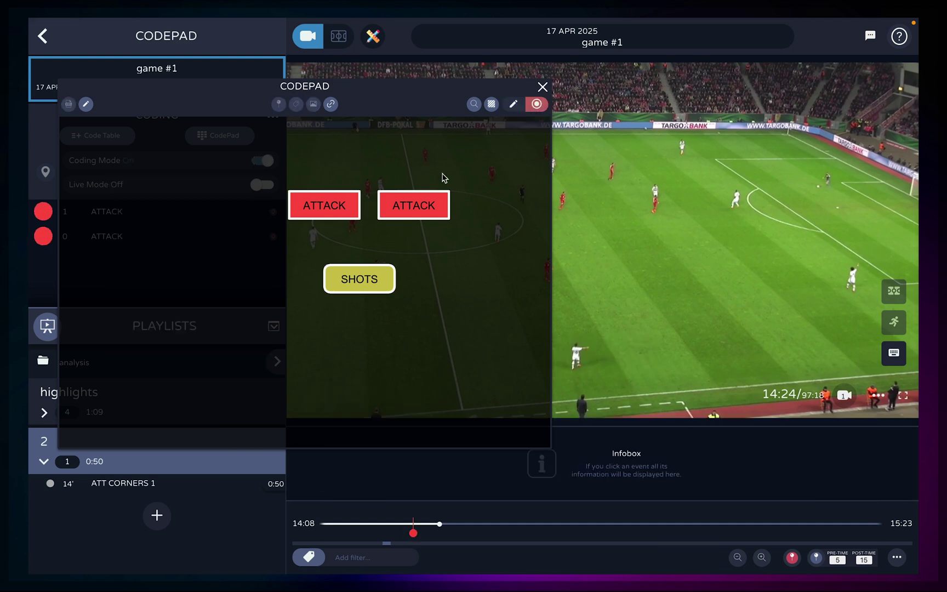
{"action": "left_click", "coordinate": [341, 212]}
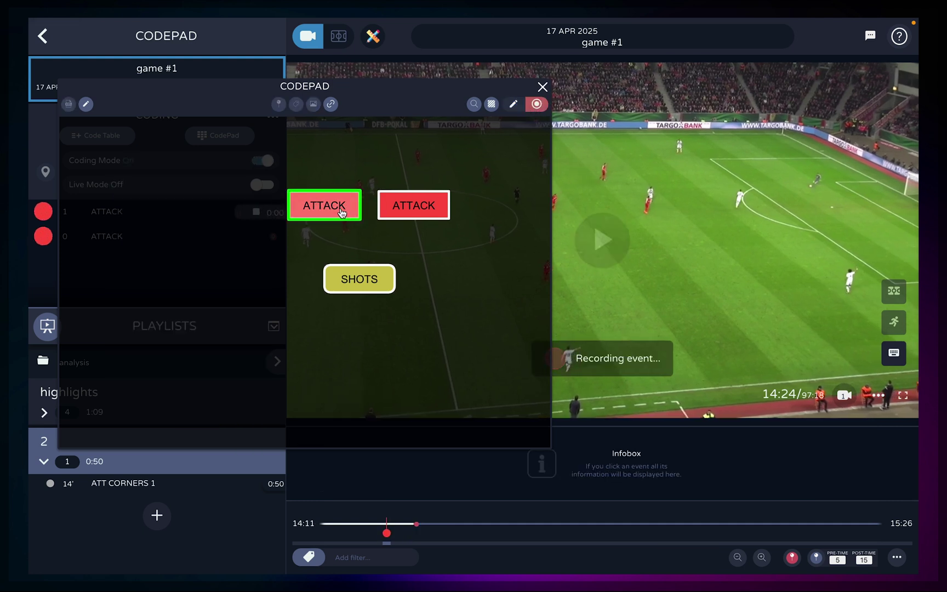
{"action": "left_click", "coordinate": [362, 282]}
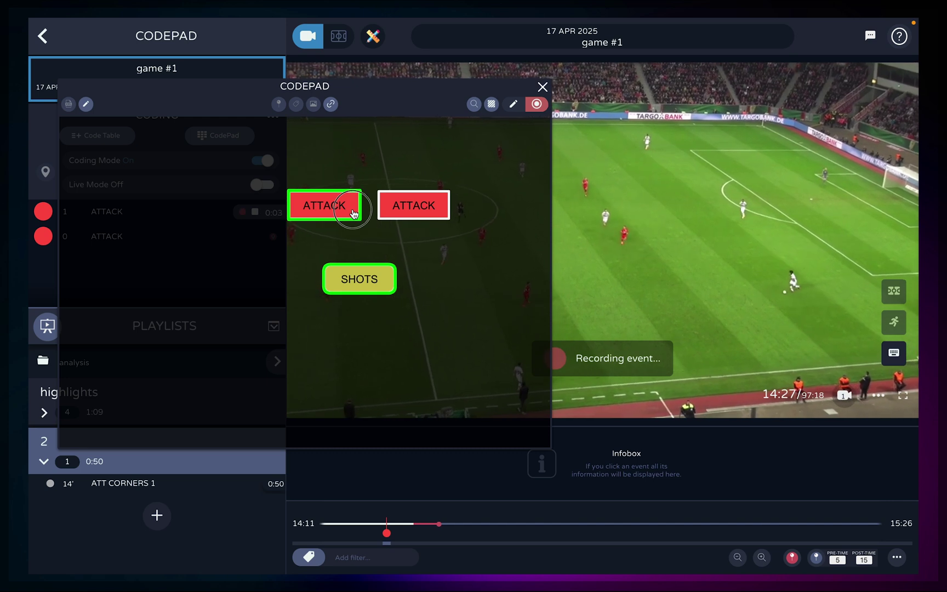
{"action": "left_click", "coordinate": [354, 214]}
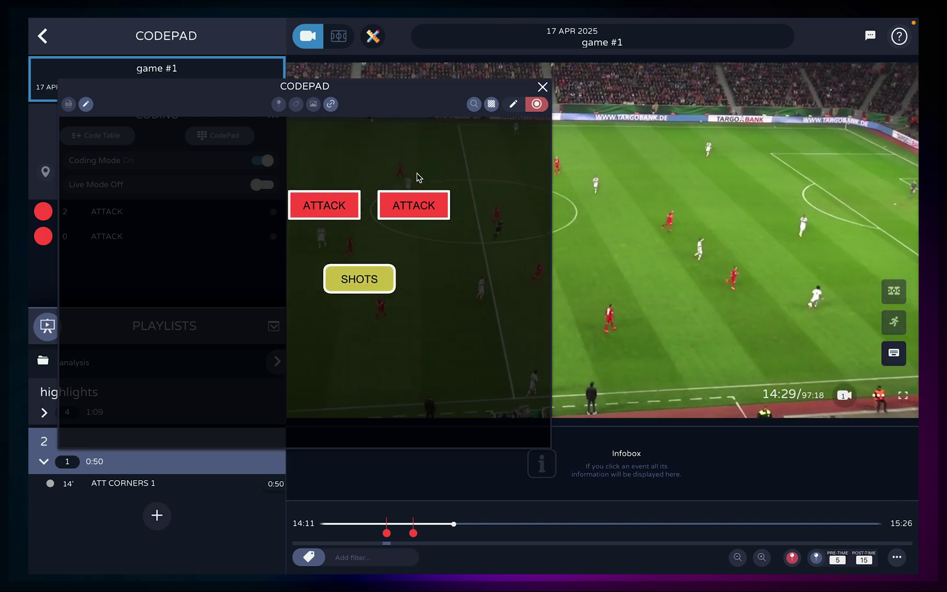
{"action": "left_click", "coordinate": [513, 104]}
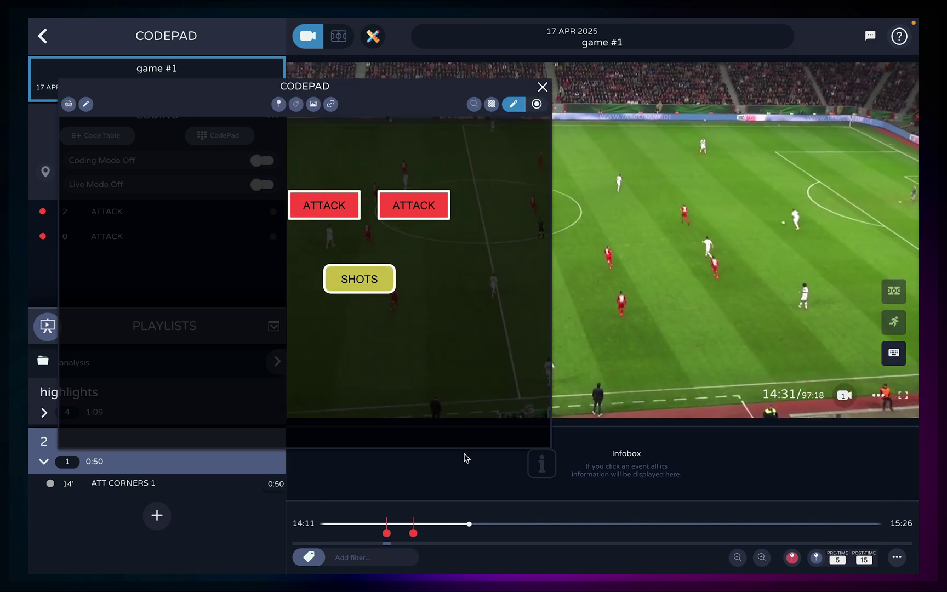
{"action": "left_click", "coordinate": [360, 279]}
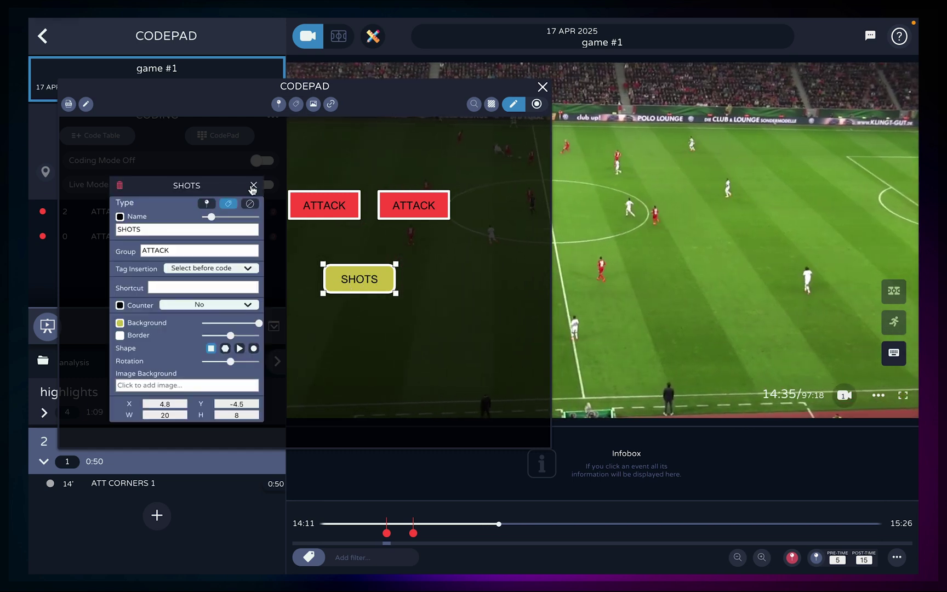
{"action": "left_click", "coordinate": [255, 186]}
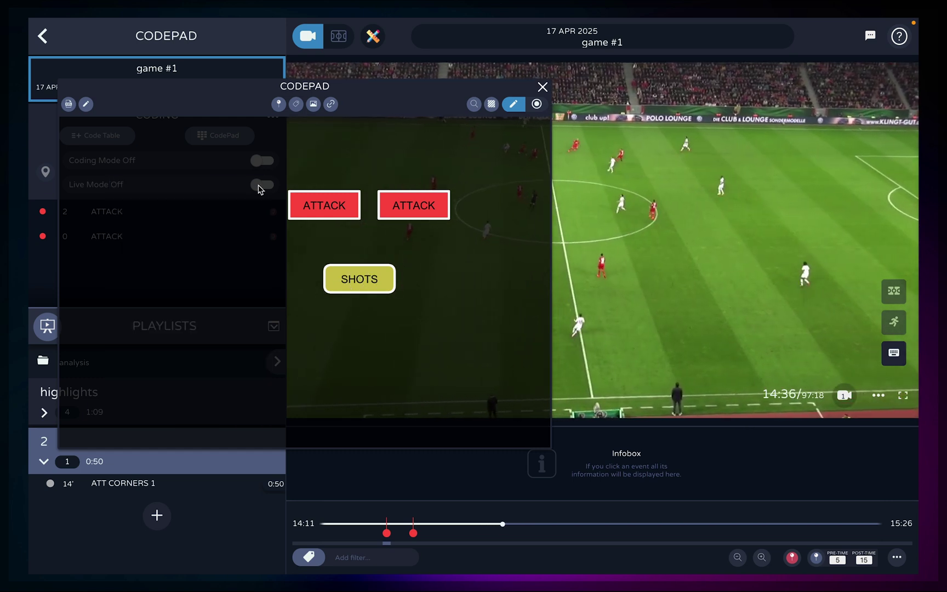
{"action": "left_click", "coordinate": [314, 104]}
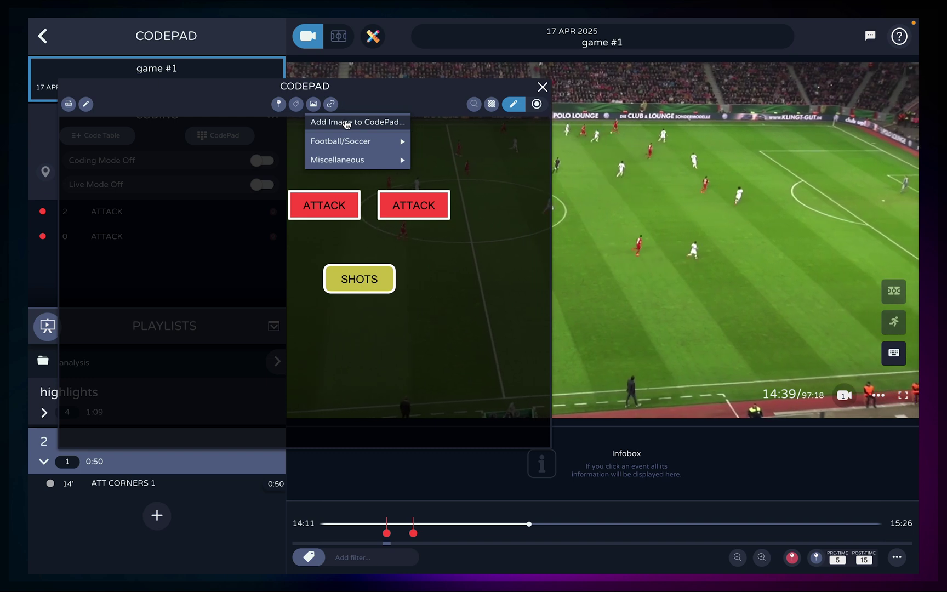
{"action": "mouse_move", "coordinate": [378, 144]}
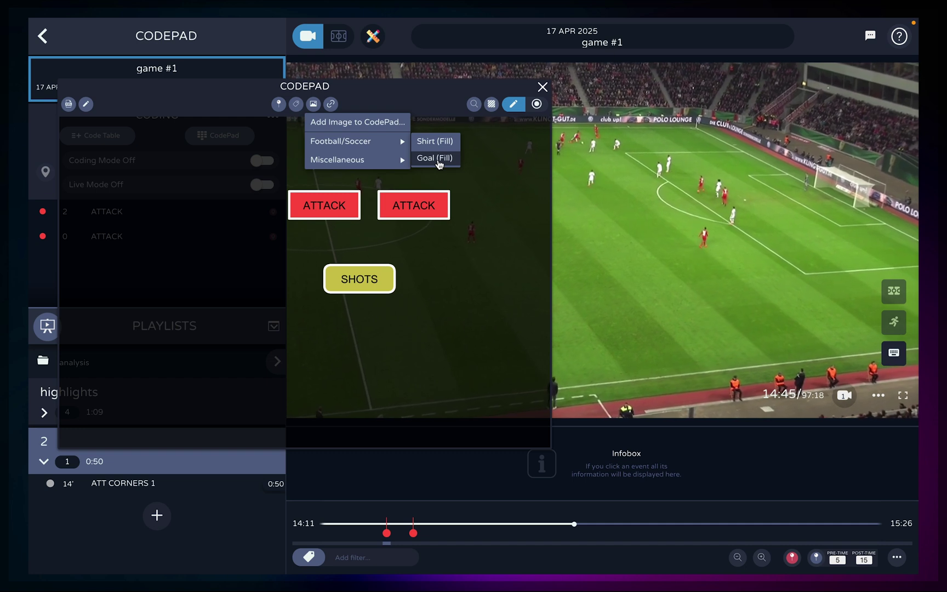
{"action": "left_click", "coordinate": [469, 181]}
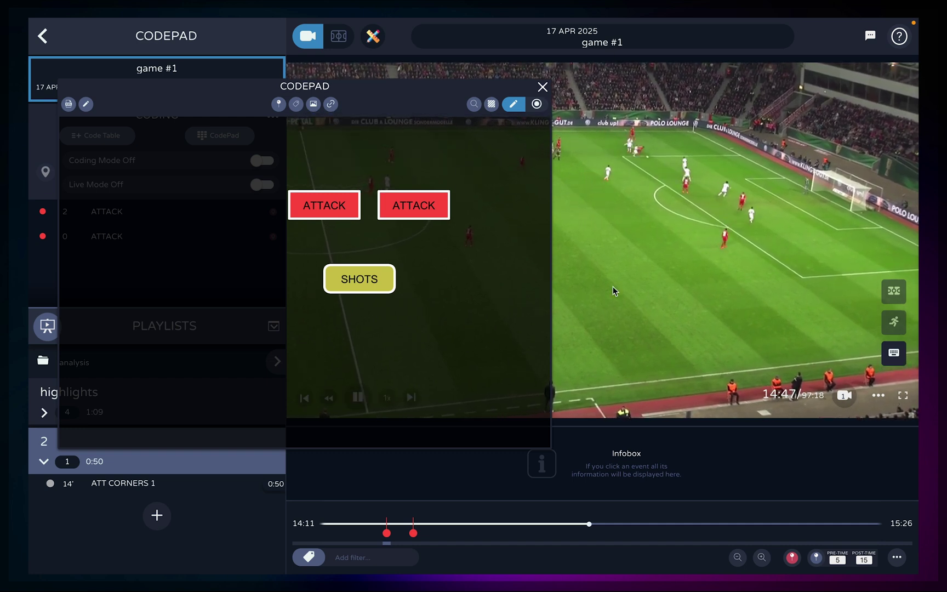
Move the CodePad window up and link the two ATTACK codes with an Absolute Connector.
{"action": "left_click_drag", "start_coordinate": [360, 91], "coordinate": [351, 53]}
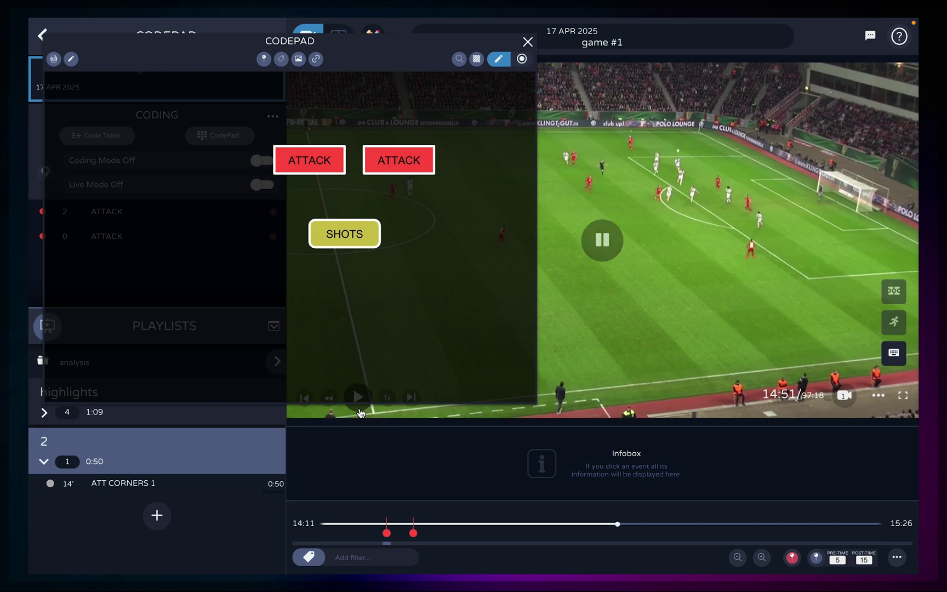
{"action": "left_click", "coordinate": [317, 59]}
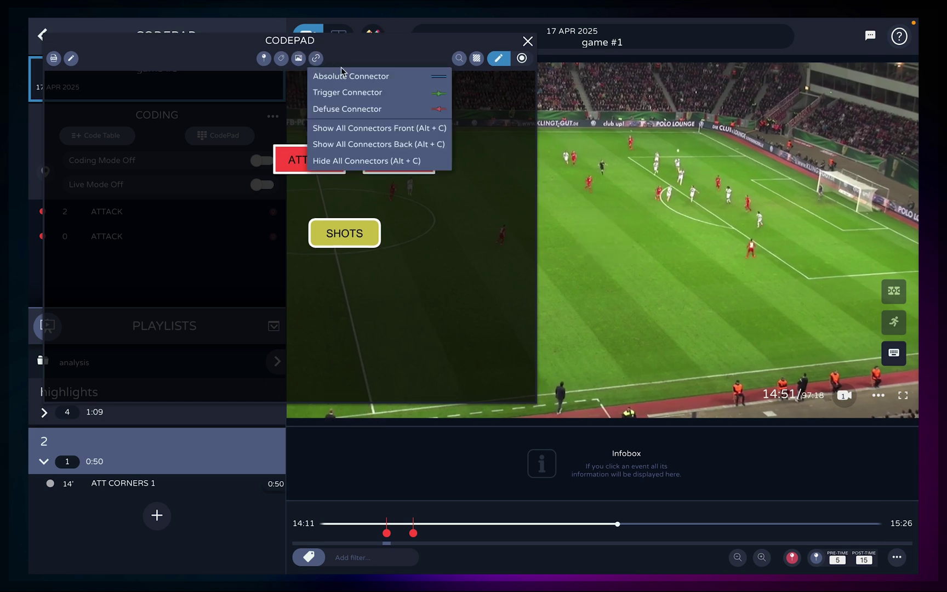
{"action": "left_click", "coordinate": [371, 81]}
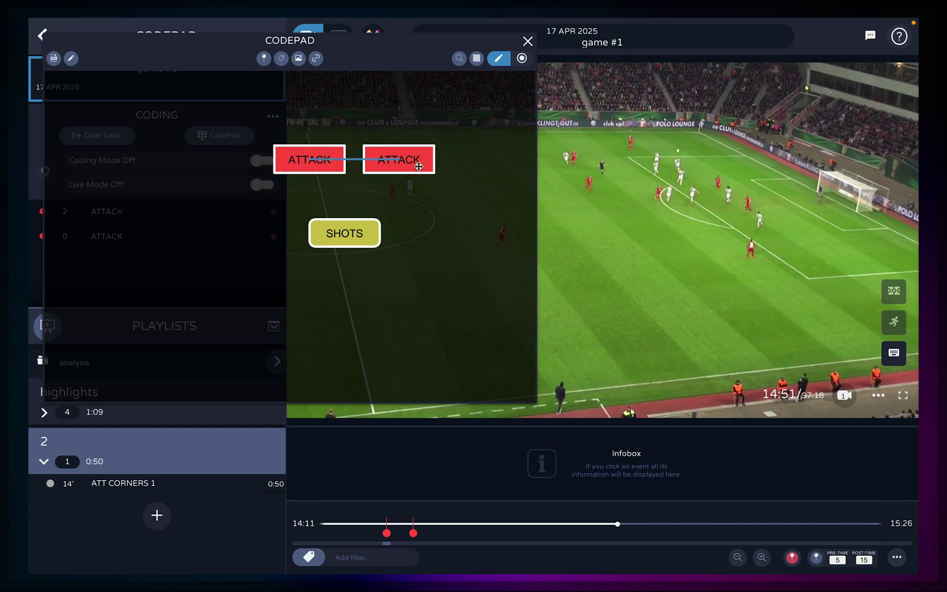
Move the second ATTACK code slightly away from the first, rename it defense and close its settings.
{"action": "left_click_drag", "start_coordinate": [419, 166], "coordinate": [430, 166]}
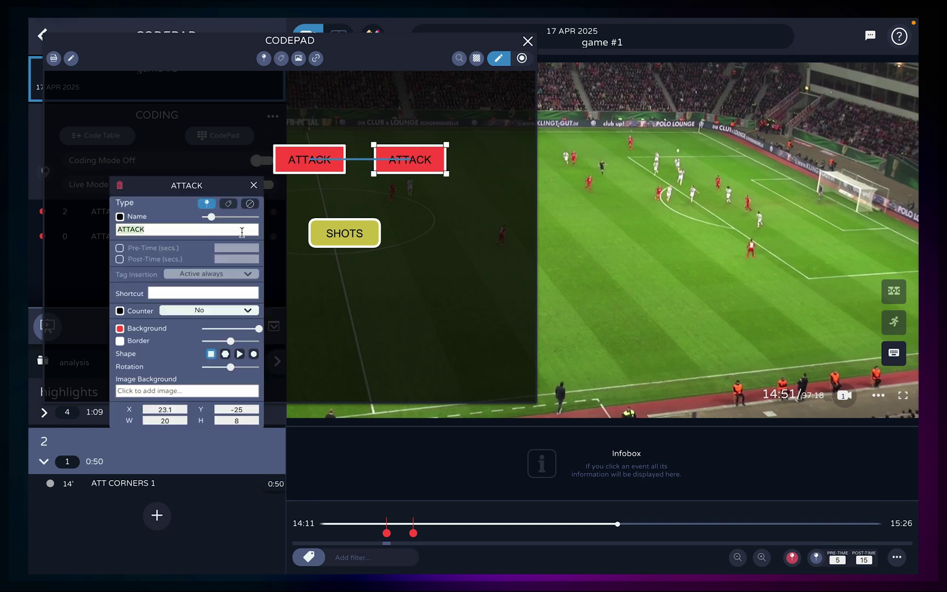
{"action": "type", "text": "se"}
{"action": "key", "text": "Return"}
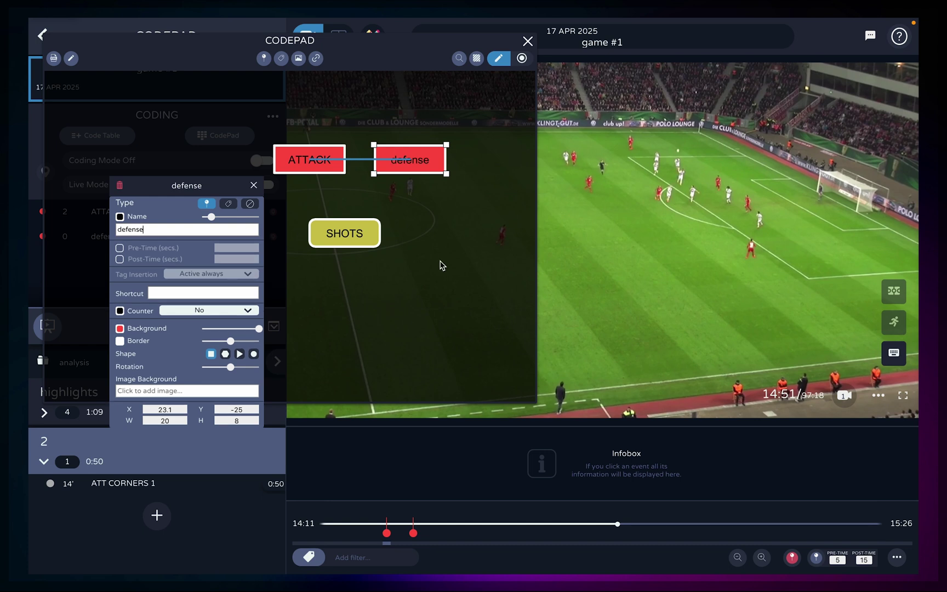
{"action": "left_click", "coordinate": [486, 251]}
Replace the Absolute Connector between the two codes with a Trigger Connector running from ATTACK to defense.
{"action": "left_click", "coordinate": [316, 59]}
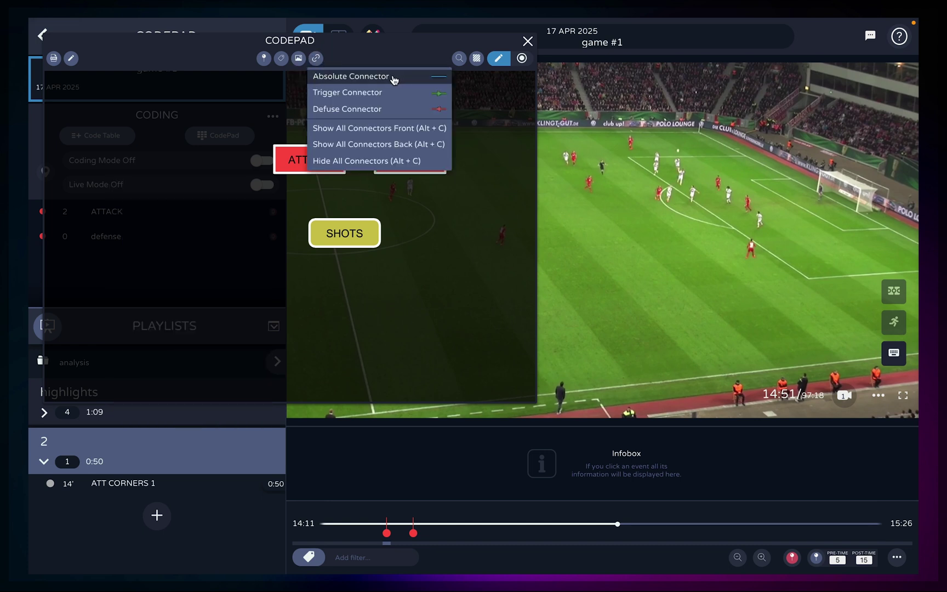
{"action": "left_click", "coordinate": [351, 76]}
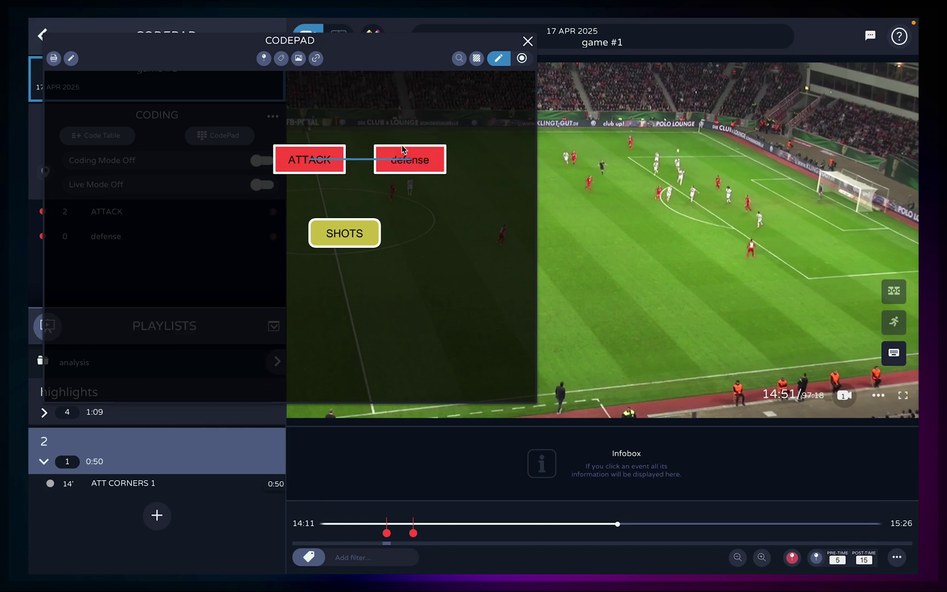
{"action": "left_click", "coordinate": [367, 160]}
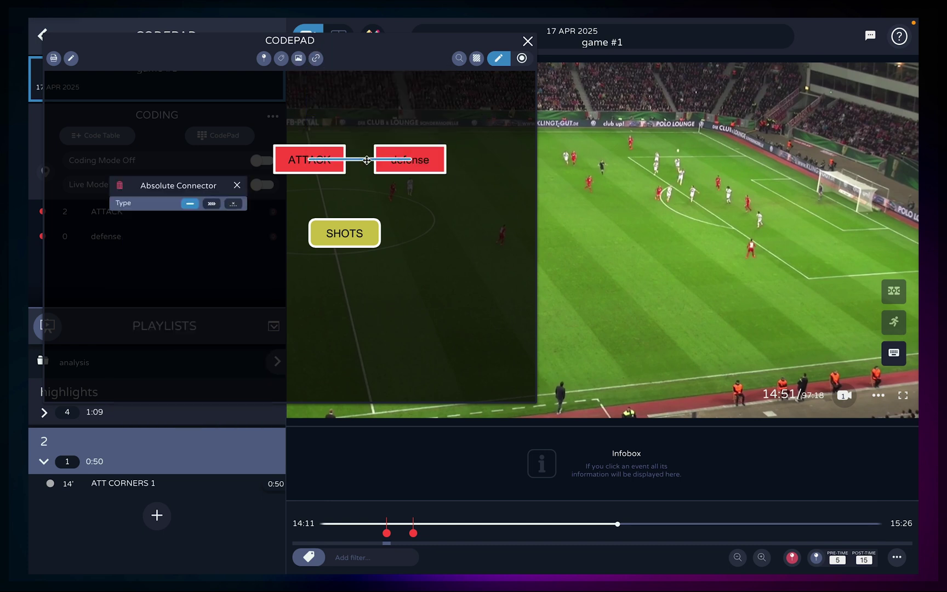
{"action": "left_click", "coordinate": [121, 187]}
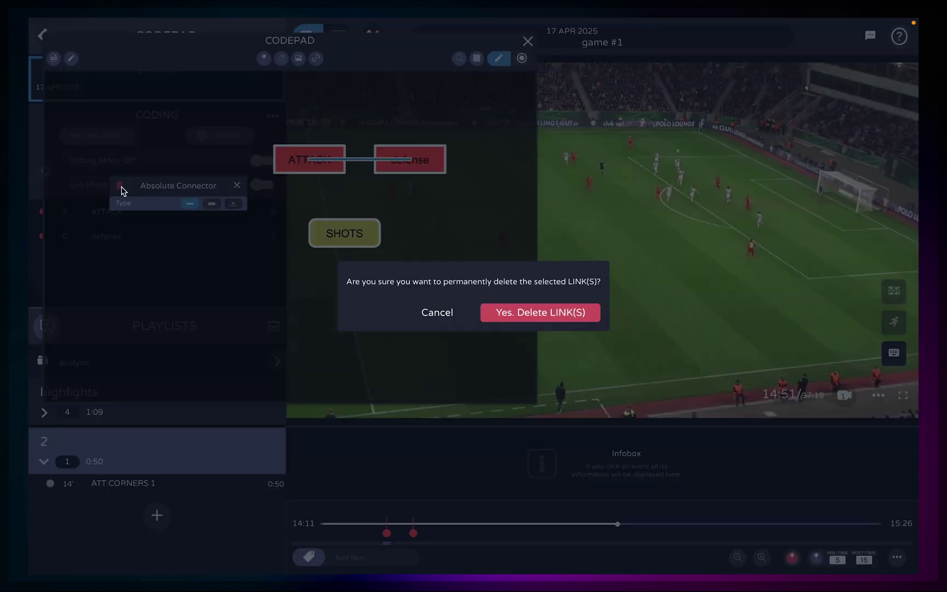
{"action": "left_click", "coordinate": [503, 310]}
{"action": "left_click", "coordinate": [316, 59]}
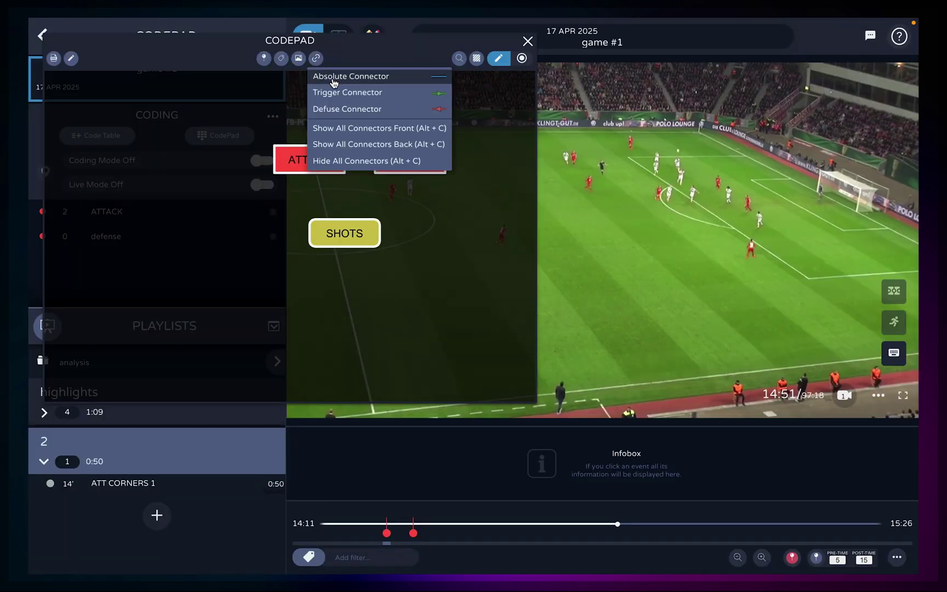
{"action": "left_click", "coordinate": [338, 93]}
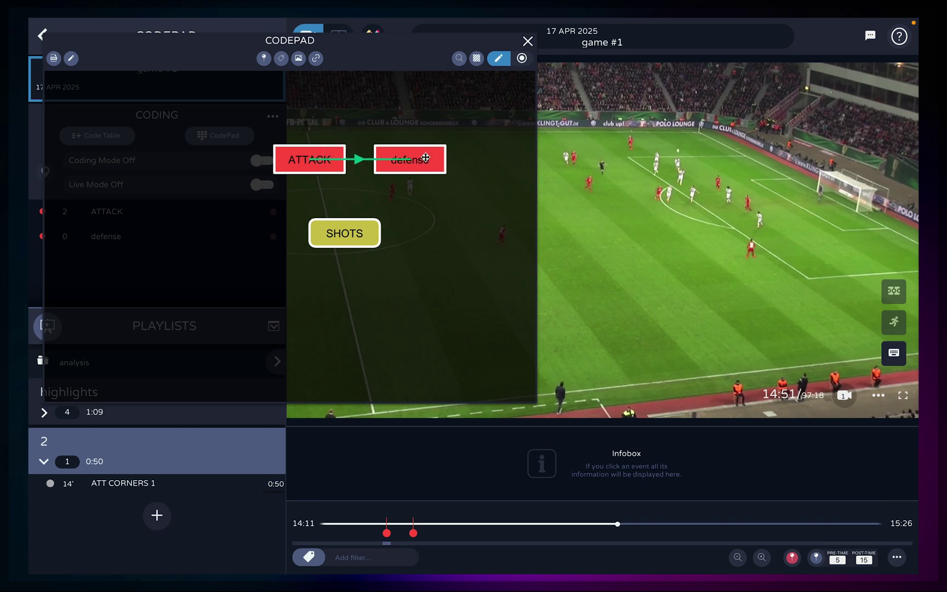
Record an ATTACK event and its linked defense event from 14:51, and return the CodePad to Modify Mode.
{"action": "left_click", "coordinate": [522, 58]}
{"action": "left_click", "coordinate": [296, 162]}
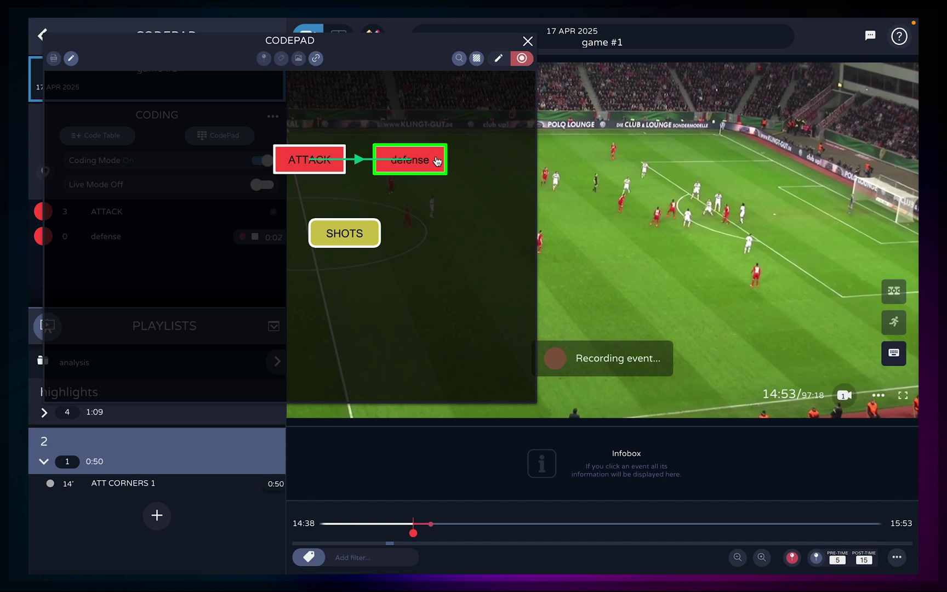
{"action": "left_click", "coordinate": [499, 58]}
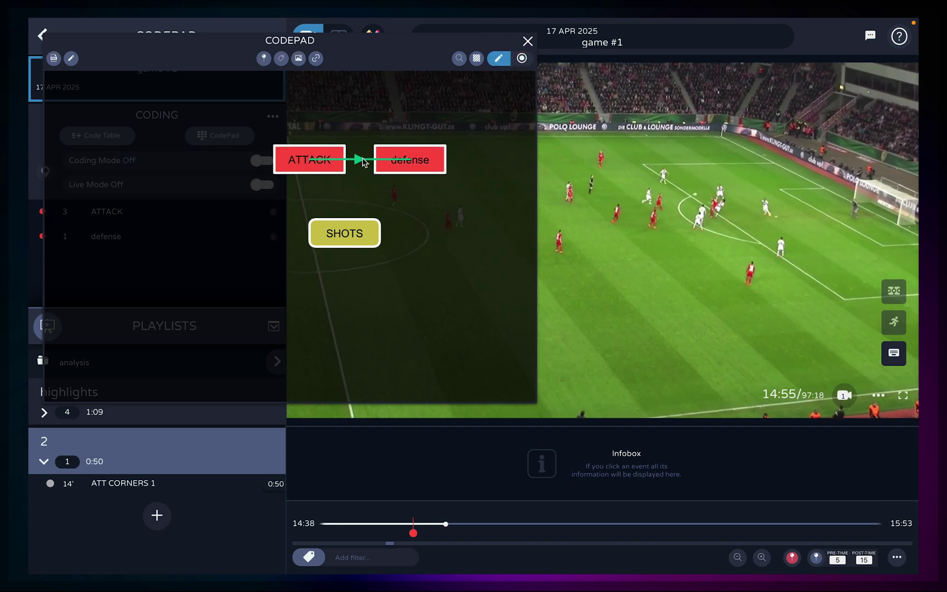
Replace the Trigger Connector with a Defuse Connector running from defense to ATTACK.
{"action": "left_click", "coordinate": [329, 159]}
{"action": "left_click", "coordinate": [120, 186]}
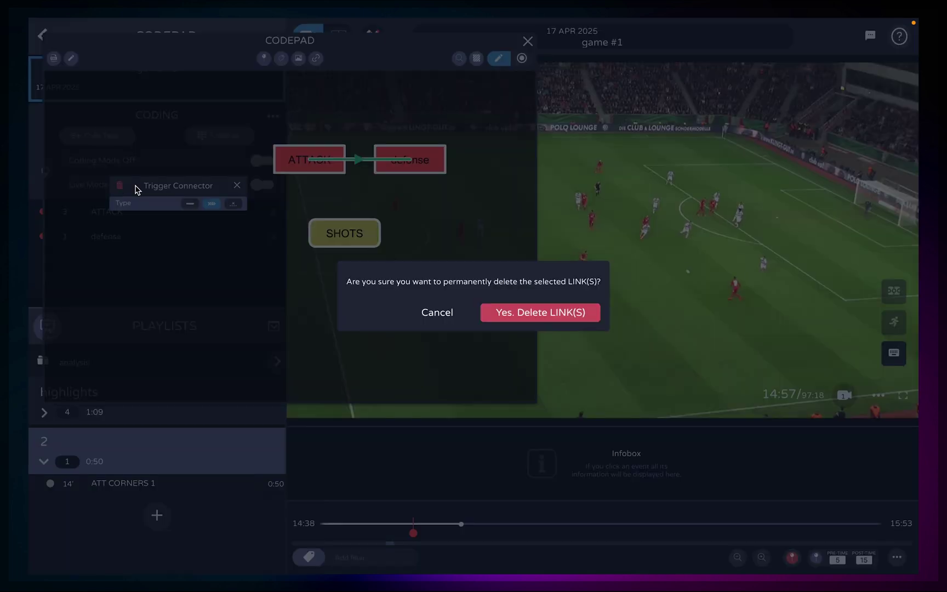
{"action": "left_click", "coordinate": [505, 312]}
{"action": "left_click", "coordinate": [315, 58]}
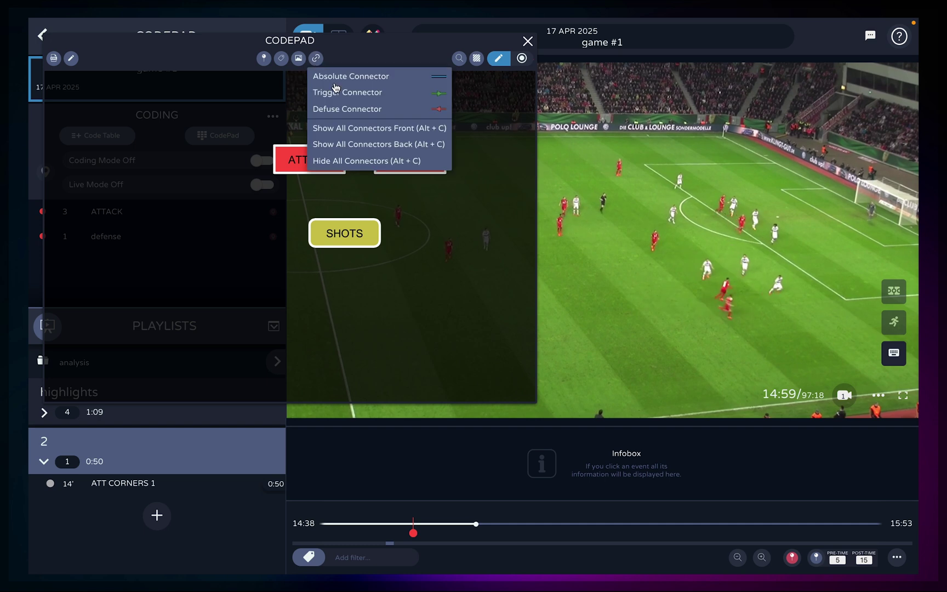
{"action": "left_click", "coordinate": [347, 109]}
{"action": "left_click_drag", "start_coordinate": [414, 159], "coordinate": [318, 159]}
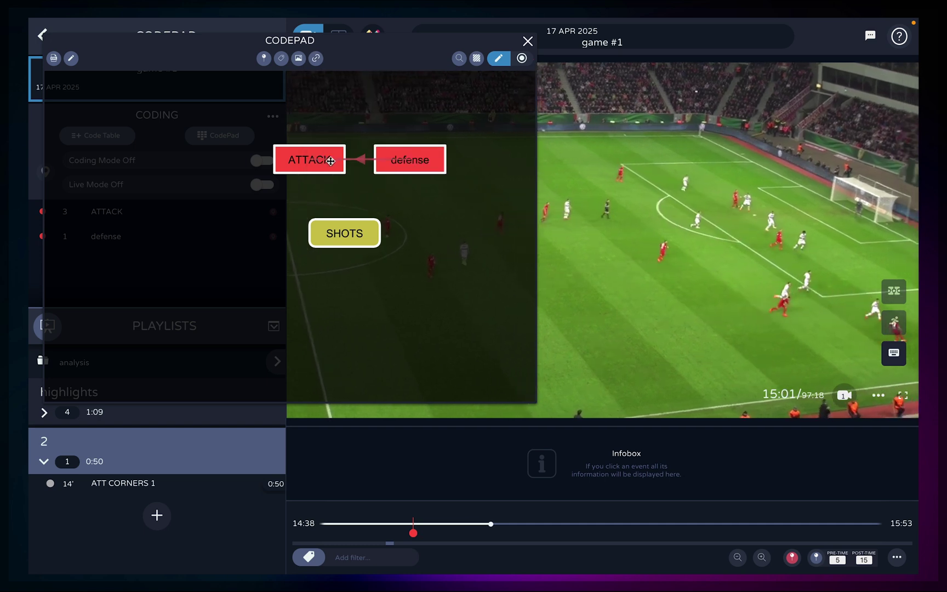
Record overlapping defense and ATTACK events from about 15:04, ending defense first, and return the CodePad to Modify Mode.
{"action": "left_click", "coordinate": [522, 58]}
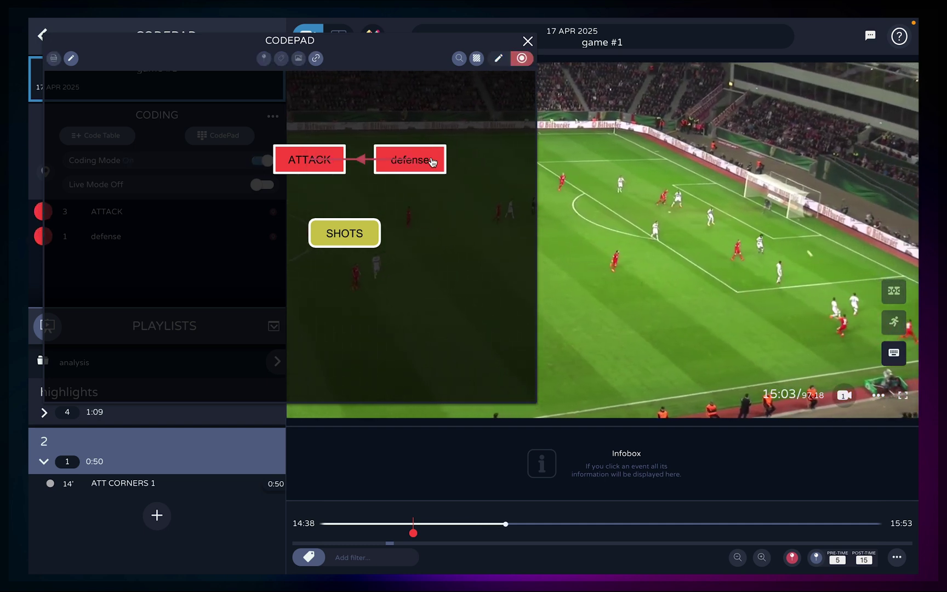
{"action": "left_click", "coordinate": [432, 160]}
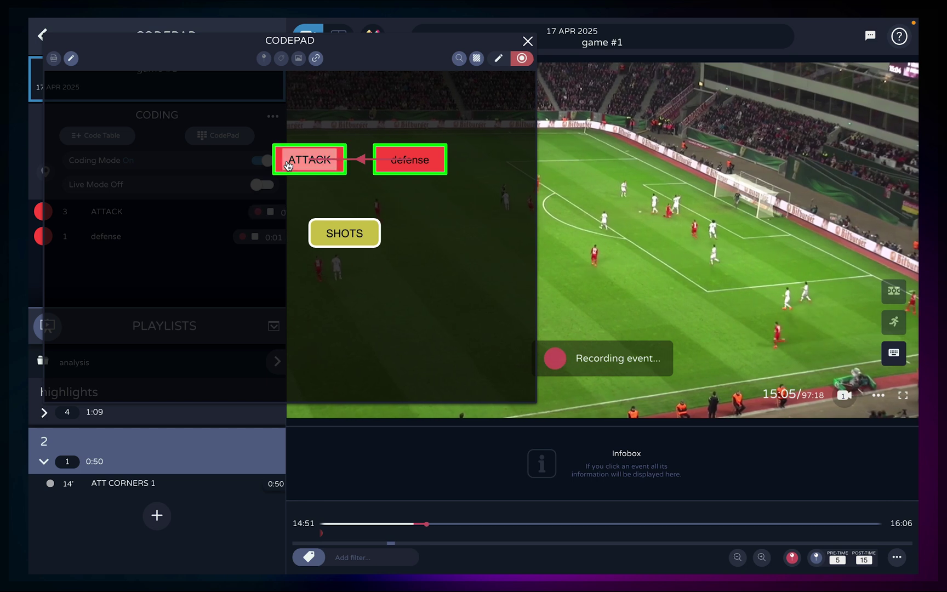
{"action": "left_click", "coordinate": [433, 161]}
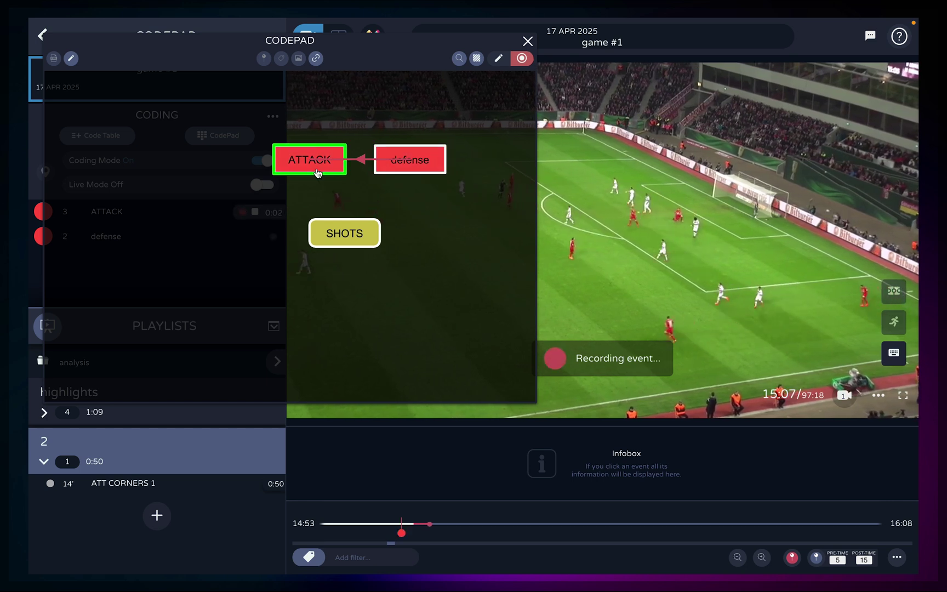
{"action": "left_click", "coordinate": [499, 58]}
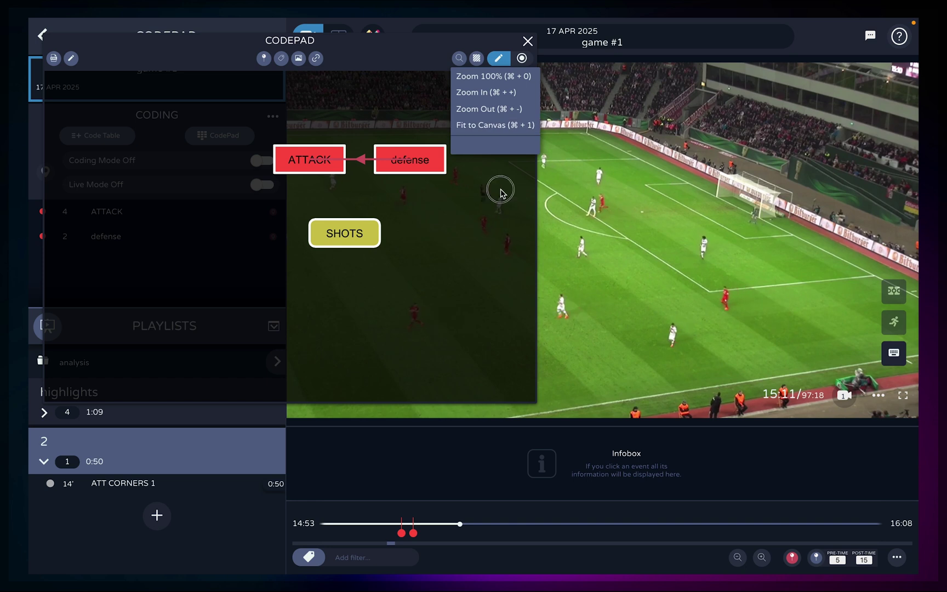
Narrow the CodePad window, fit its codes to the canvas, and widen the window again moderately.
{"action": "left_click_drag", "start_coordinate": [535, 403], "coordinate": [289, 386]}
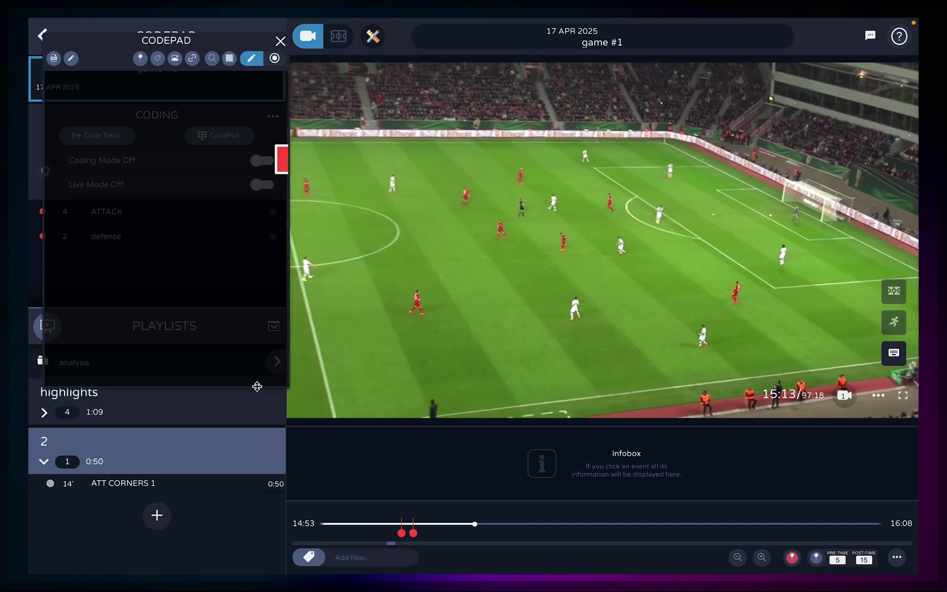
{"action": "left_click", "coordinate": [211, 58]}
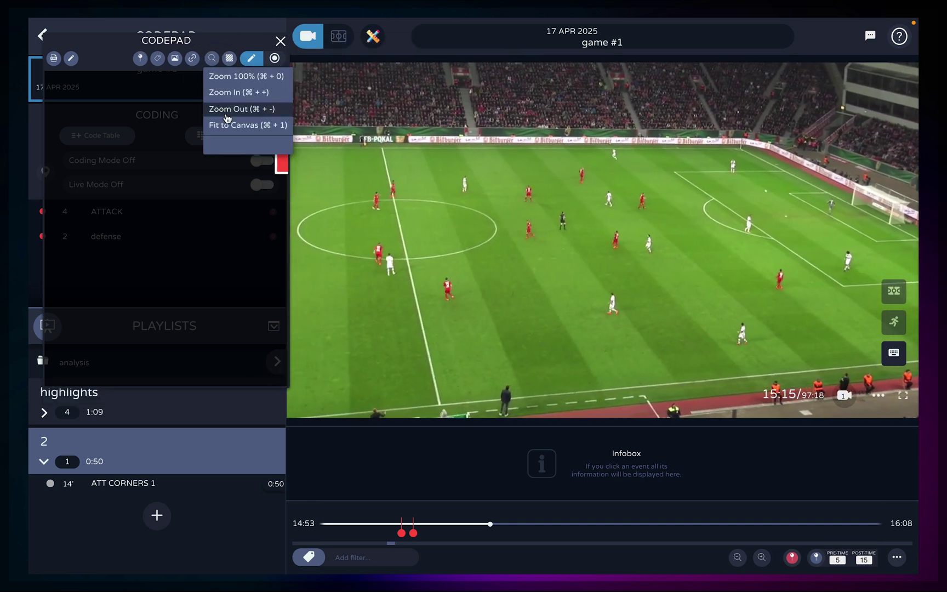
{"action": "left_click", "coordinate": [228, 131]}
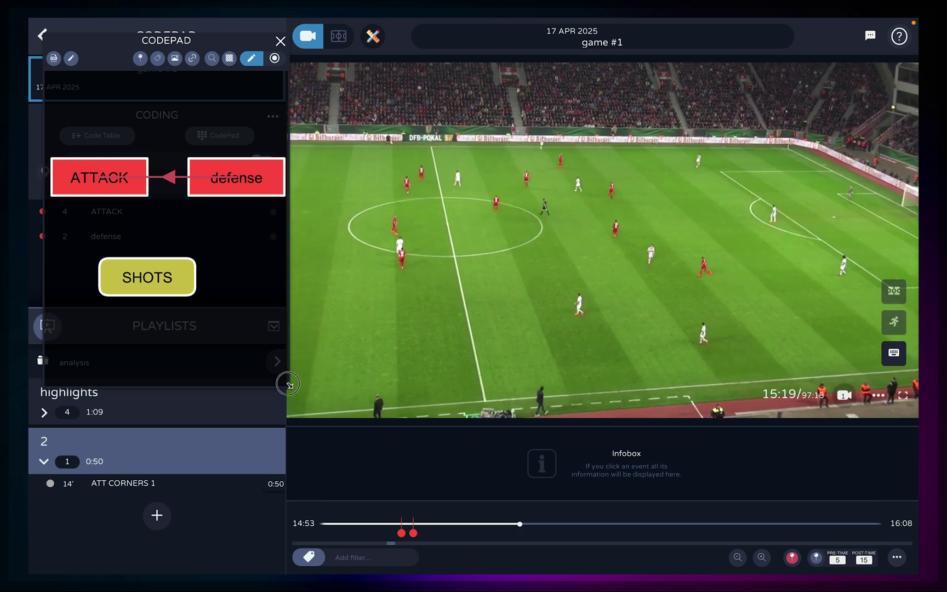
{"action": "left_click_drag", "start_coordinate": [288, 386], "coordinate": [387, 394]}
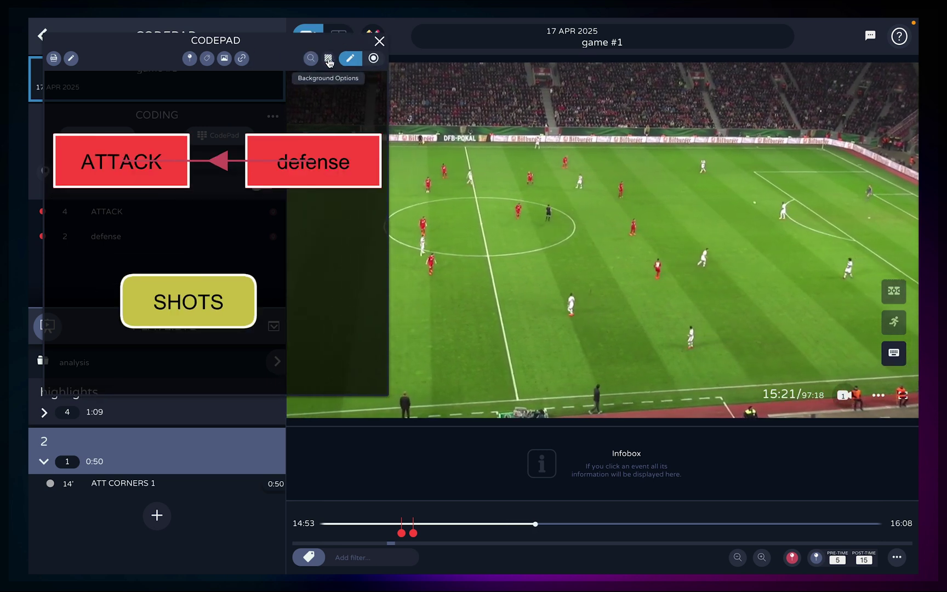
Make the CodePad's black background fully opaque.
{"action": "left_click", "coordinate": [327, 58]}
{"action": "mouse_move", "coordinate": [408, 95]}
{"action": "left_mouse_down"}
{"action": "mouse_move", "coordinate": [366, 94]}
{"action": "mouse_move", "coordinate": [416, 93]}
{"action": "left_mouse_up"}
{"action": "left_click", "coordinate": [260, 97]}
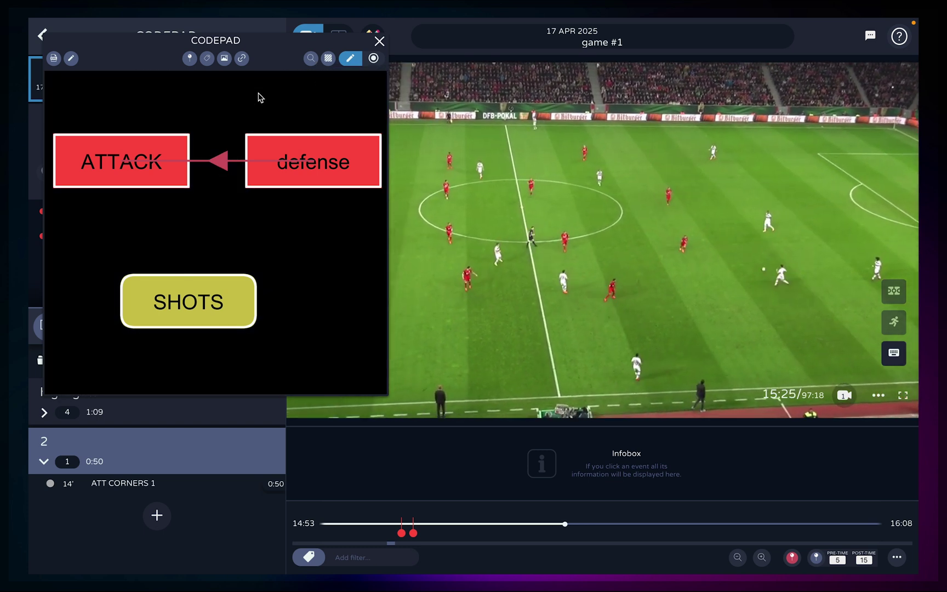
{"action": "left_click", "coordinate": [54, 59]}
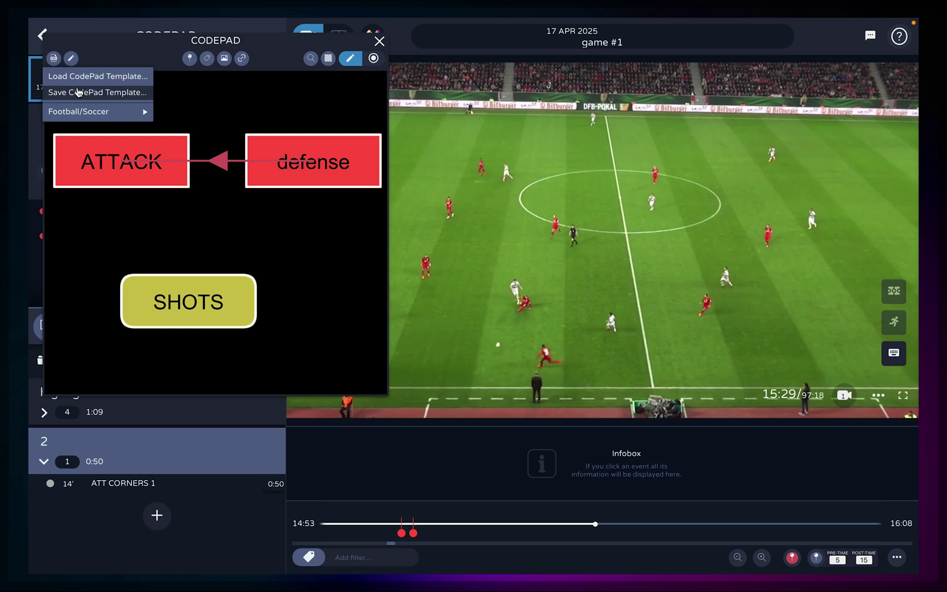
{"action": "mouse_move", "coordinate": [113, 111]}
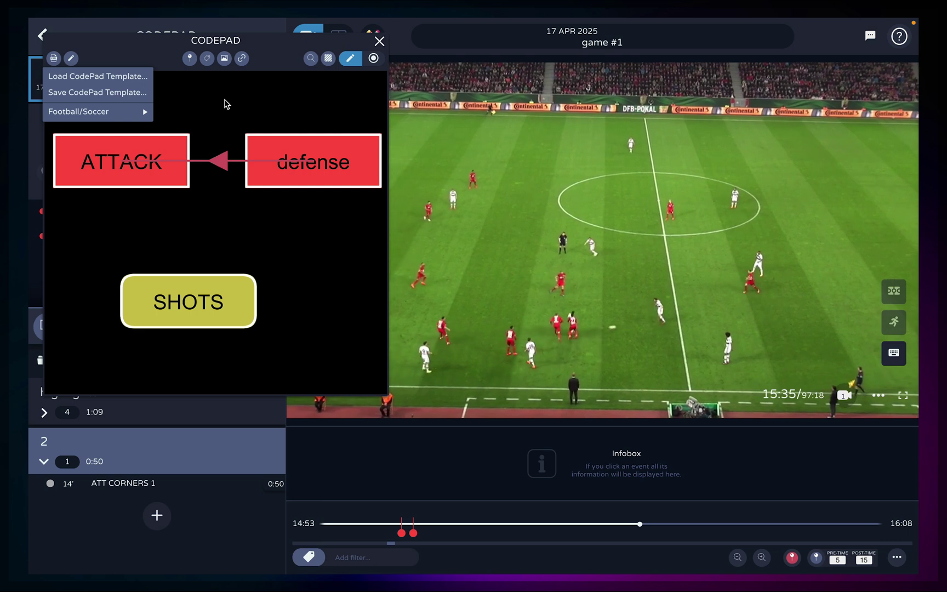
{"action": "left_click", "coordinate": [226, 104]}
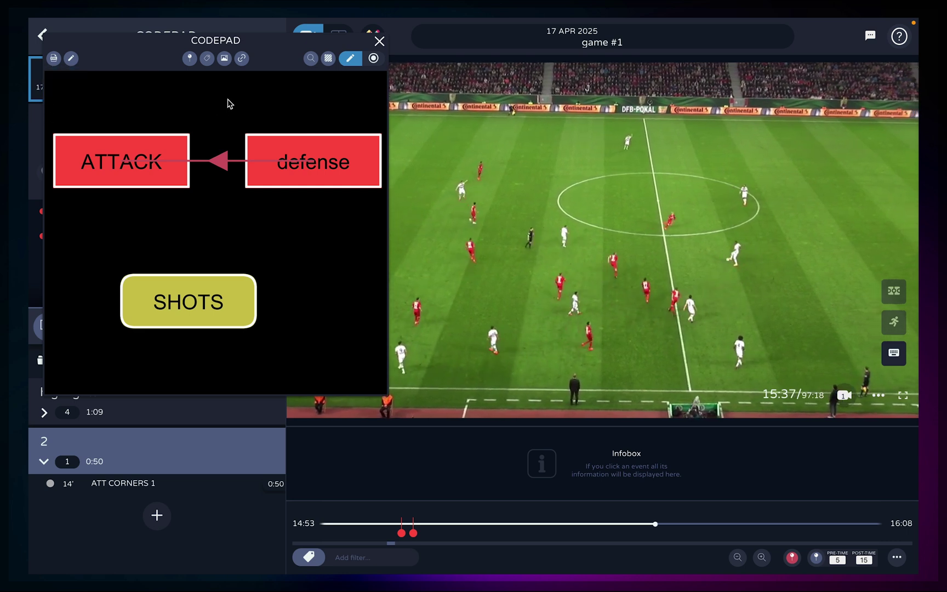
Close the CodePad window.
{"action": "scroll", "coordinate": [229, 105], "scroll_direction": "down", "scroll_amount": 2}
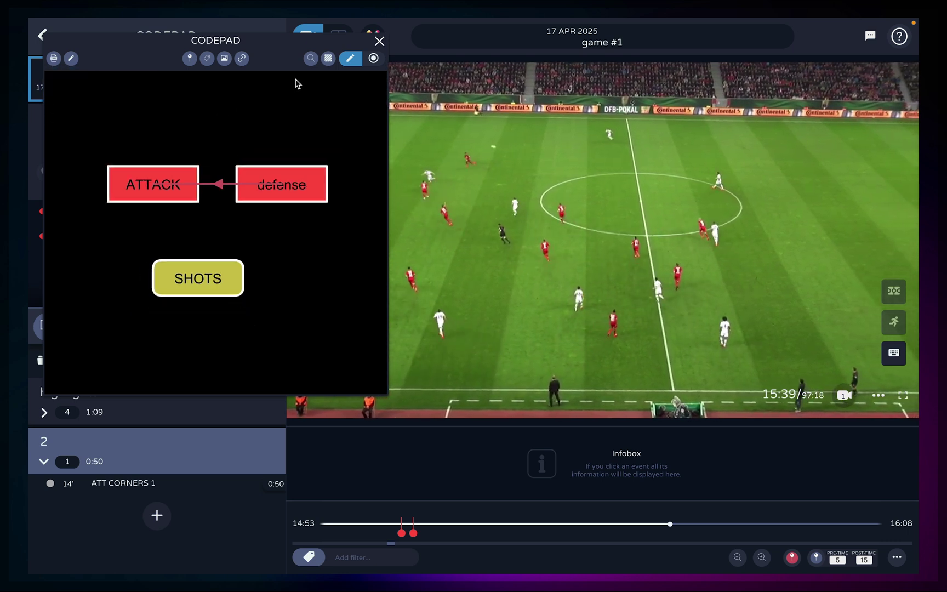
{"action": "left_click", "coordinate": [379, 41]}
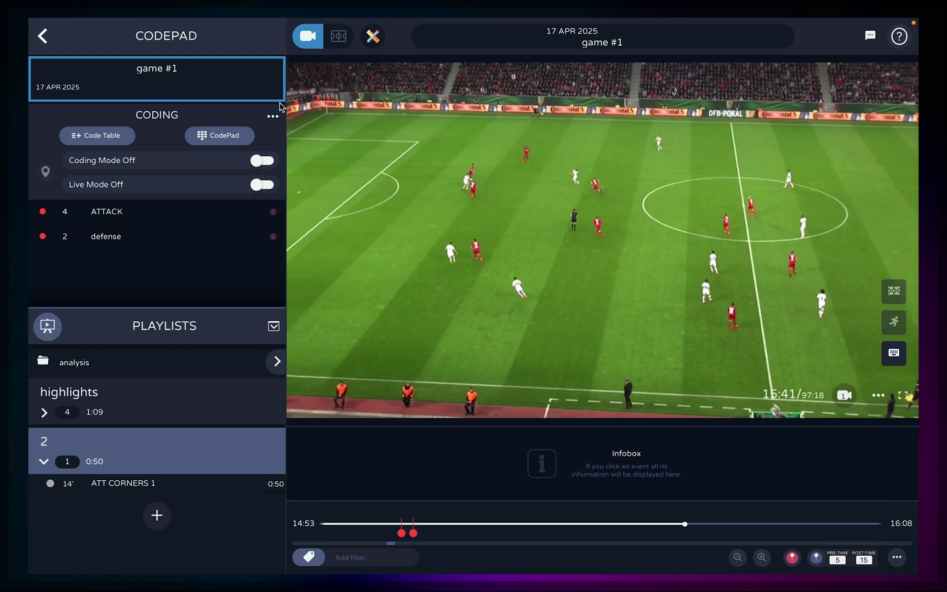
Turn on Live Mode for the codepad coding file, reopen the file, and enable both Coding Mode and Live Mode.
{"action": "left_click", "coordinate": [263, 185]}
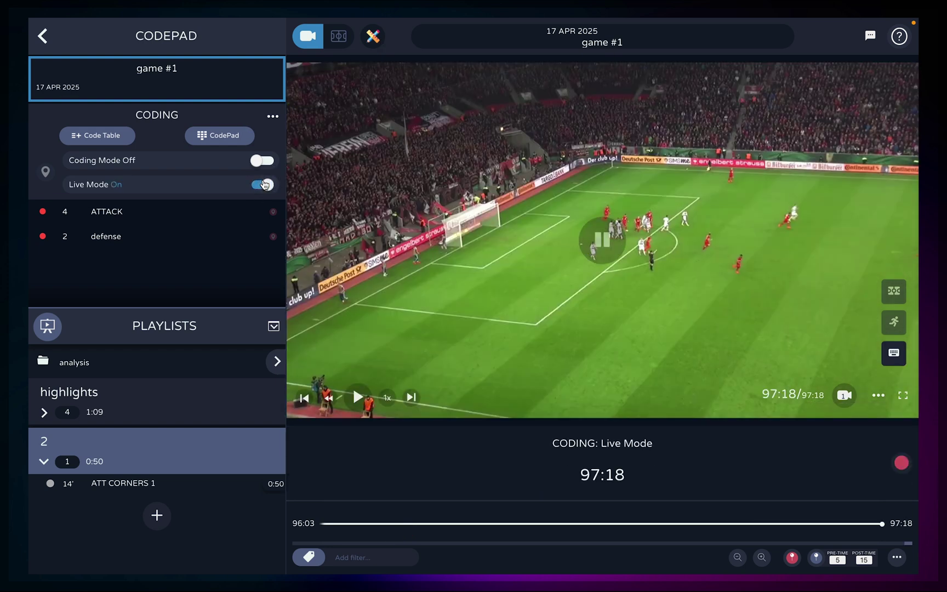
{"action": "left_click", "coordinate": [42, 35]}
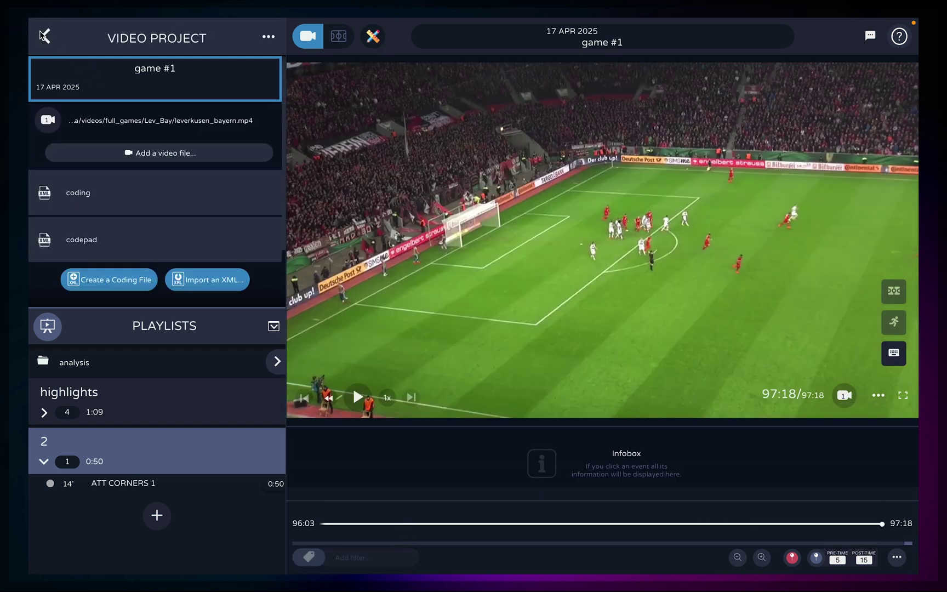
{"action": "left_click", "coordinate": [151, 248]}
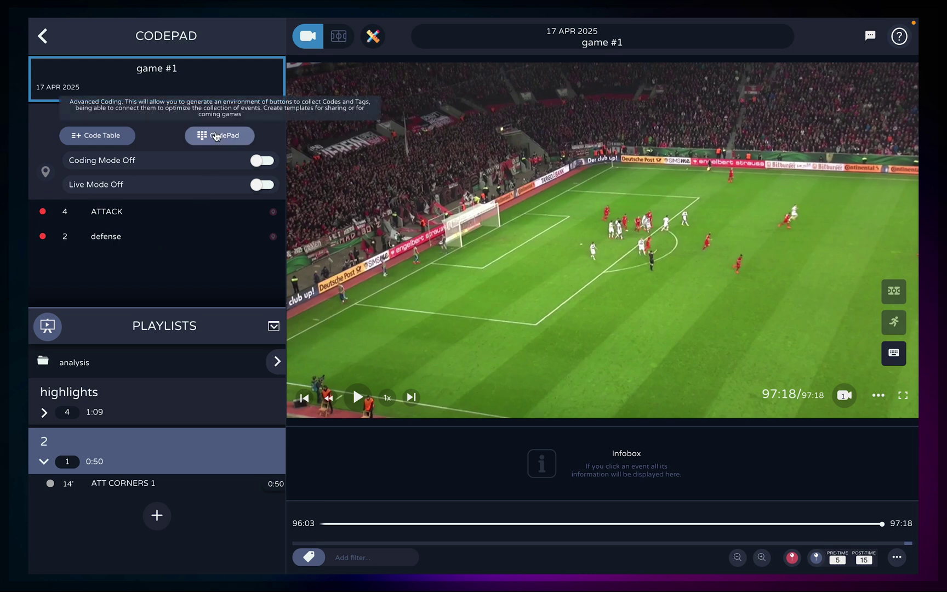
{"action": "left_click", "coordinate": [267, 163]}
{"action": "left_click", "coordinate": [266, 185]}
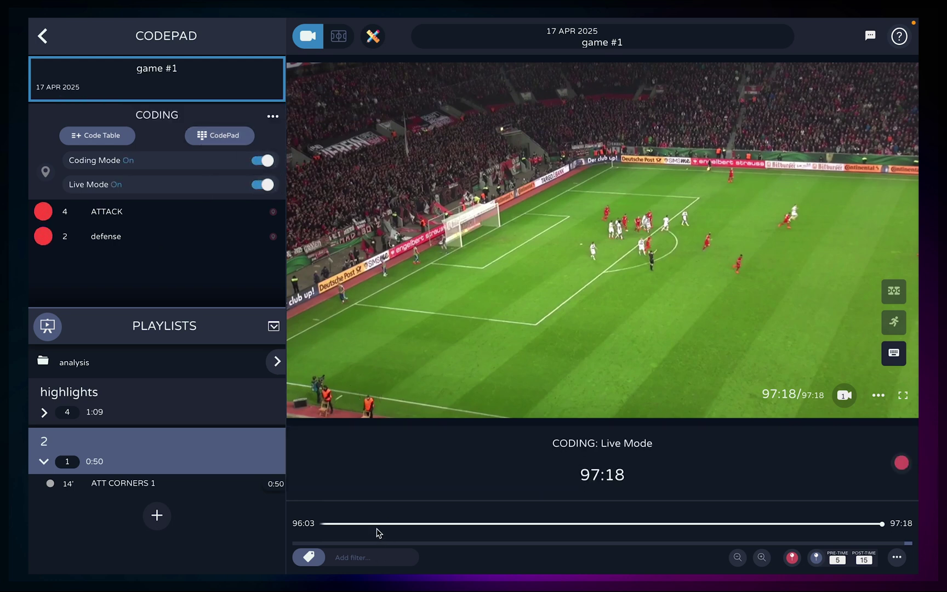
Create a coding file with the default name in the "game" project, open it, and look at its CodePad.
{"action": "left_click", "coordinate": [42, 37]}
{"action": "left_click", "coordinate": [47, 39]}
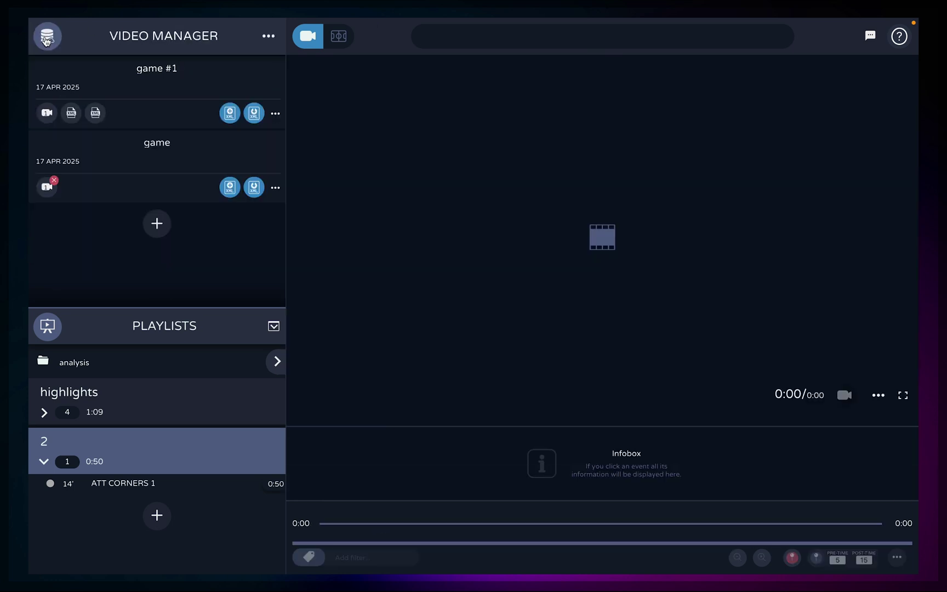
{"action": "left_click", "coordinate": [159, 159]}
{"action": "left_click", "coordinate": [110, 184]}
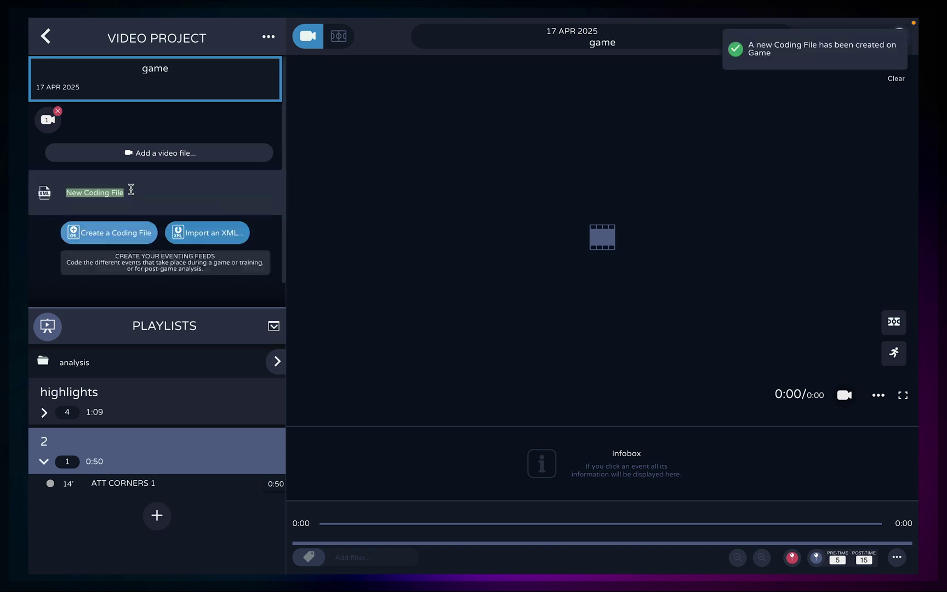
{"action": "left_click", "coordinate": [205, 205]}
{"action": "left_click", "coordinate": [208, 135]}
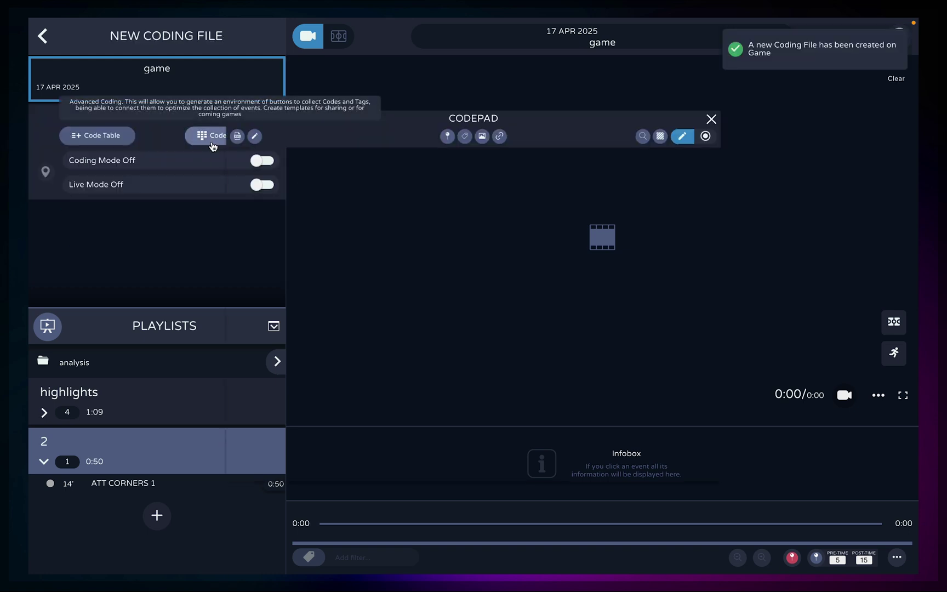
{"action": "left_click", "coordinate": [705, 119]}
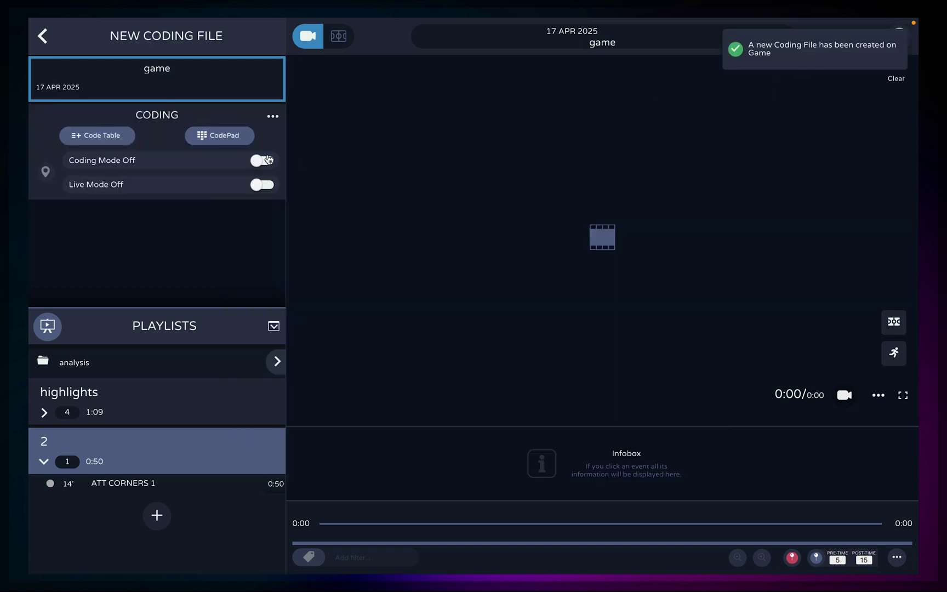
Enable Coding Mode and Live Mode for the new coding file and record about 4 seconds of live coding.
{"action": "left_click", "coordinate": [263, 185]}
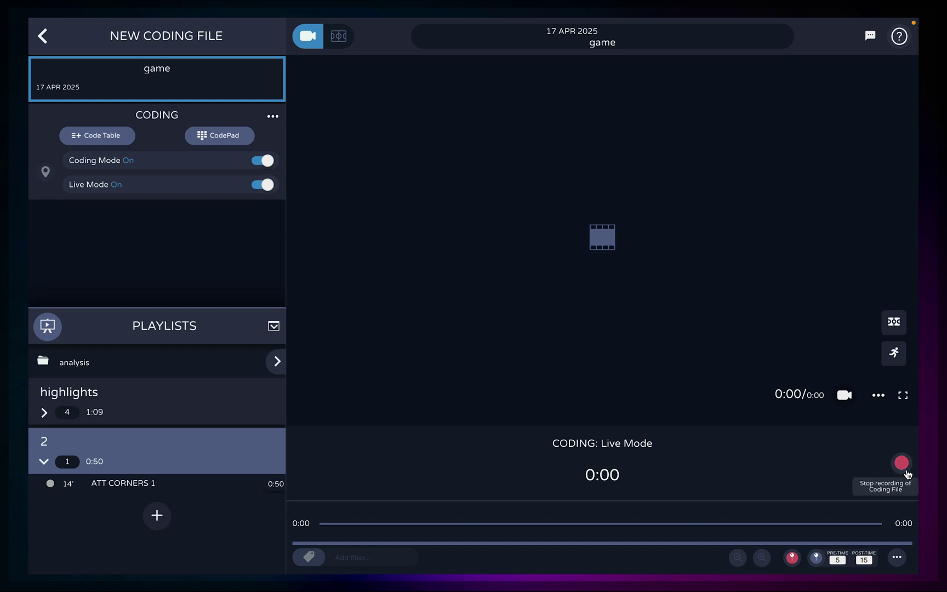
{"action": "left_click", "coordinate": [900, 461]}
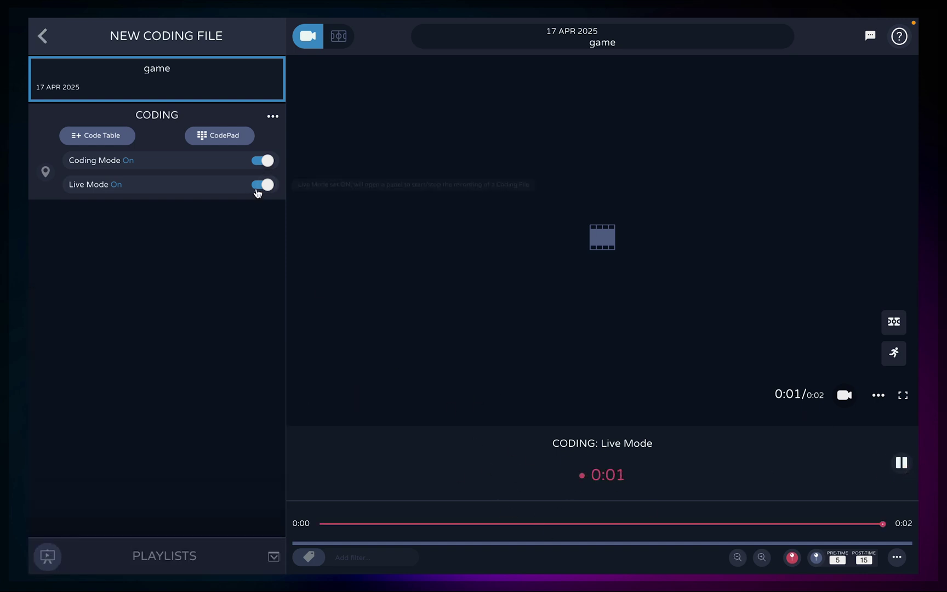
{"action": "left_click", "coordinate": [902, 462]}
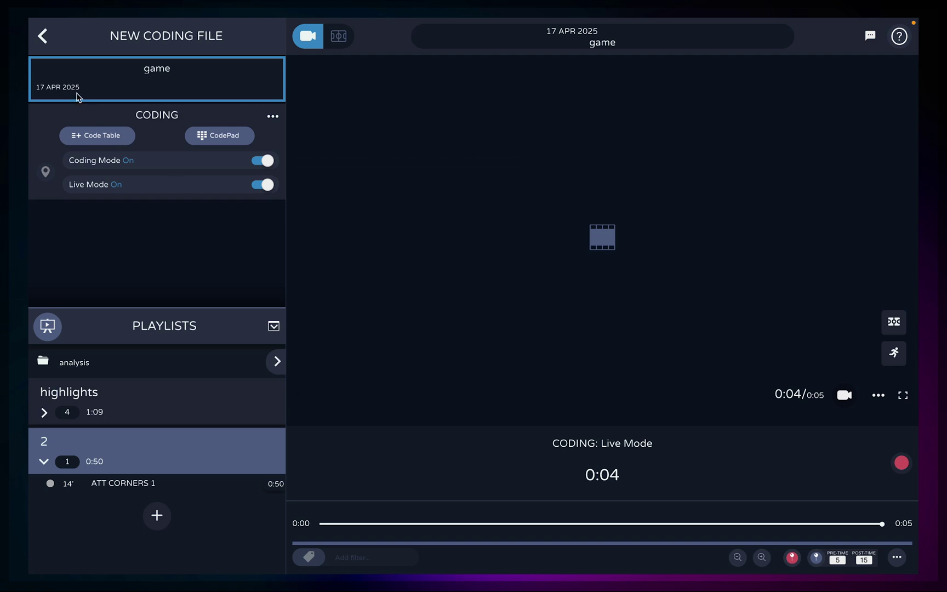
Review the video linking, coding file export, and project options available for the "game" project.
{"action": "left_click", "coordinate": [44, 37]}
{"action": "left_click", "coordinate": [264, 121]}
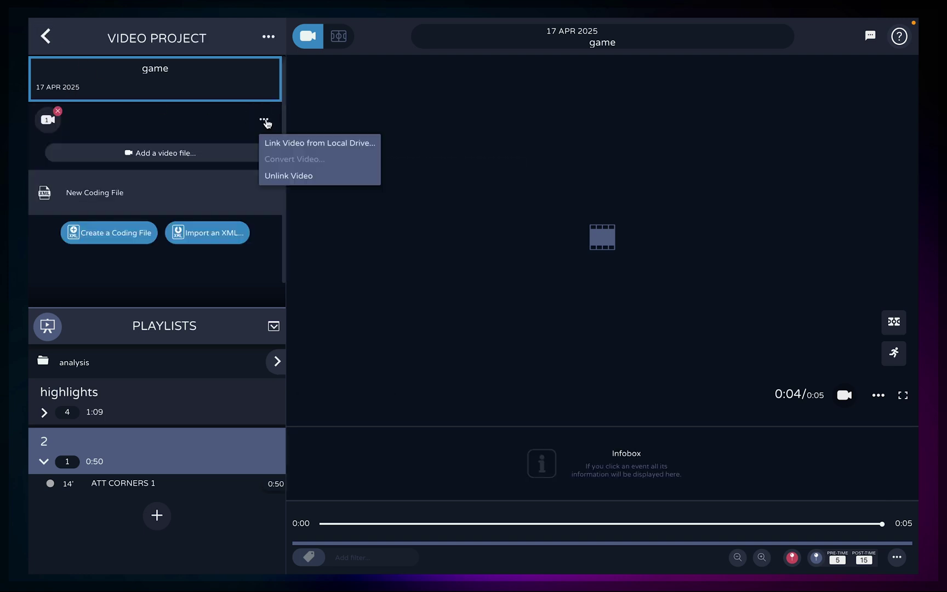
{"action": "left_click", "coordinate": [247, 127]}
{"action": "left_click", "coordinate": [267, 196]}
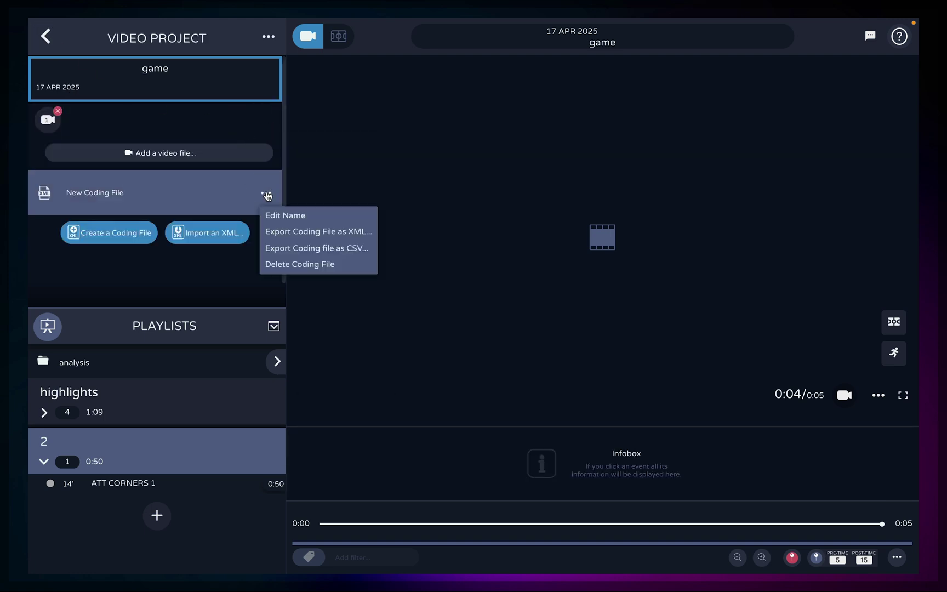
{"action": "left_click", "coordinate": [328, 237]}
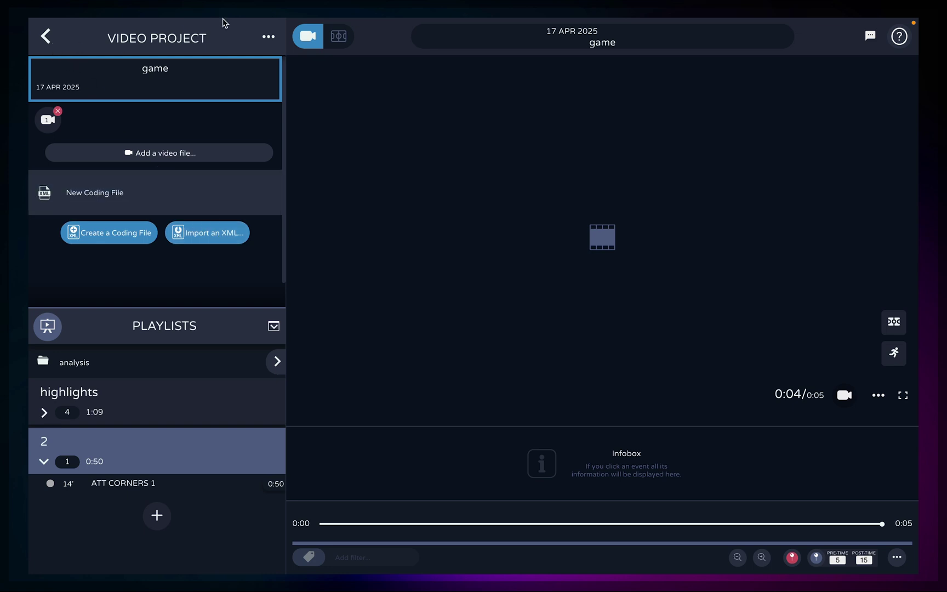
{"action": "left_click", "coordinate": [266, 37]}
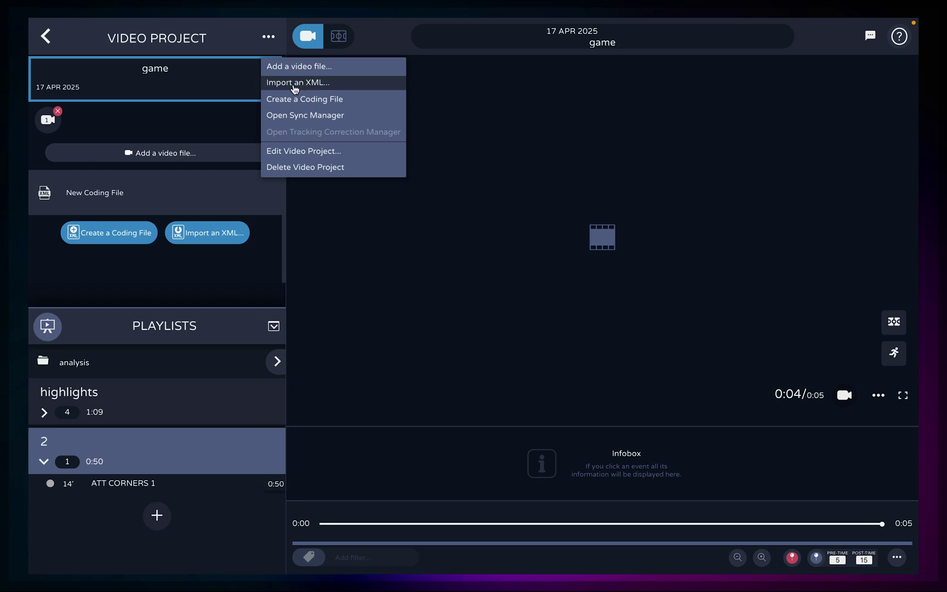
Switch to the "game #1" project and open its Sync Manager.
{"action": "left_click", "coordinate": [47, 36]}
{"action": "left_click", "coordinate": [148, 75]}
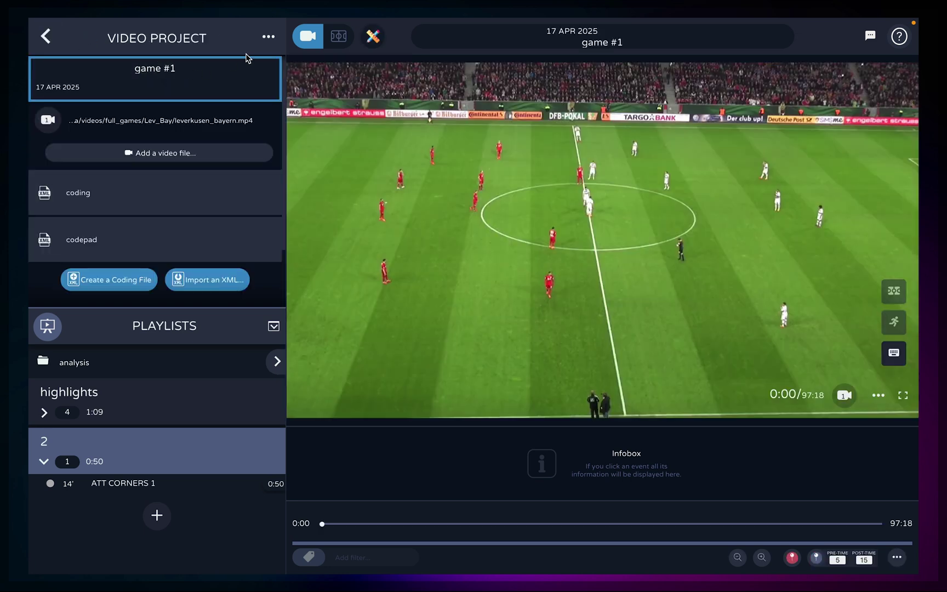
{"action": "left_click", "coordinate": [270, 38]}
{"action": "left_click", "coordinate": [299, 116]}
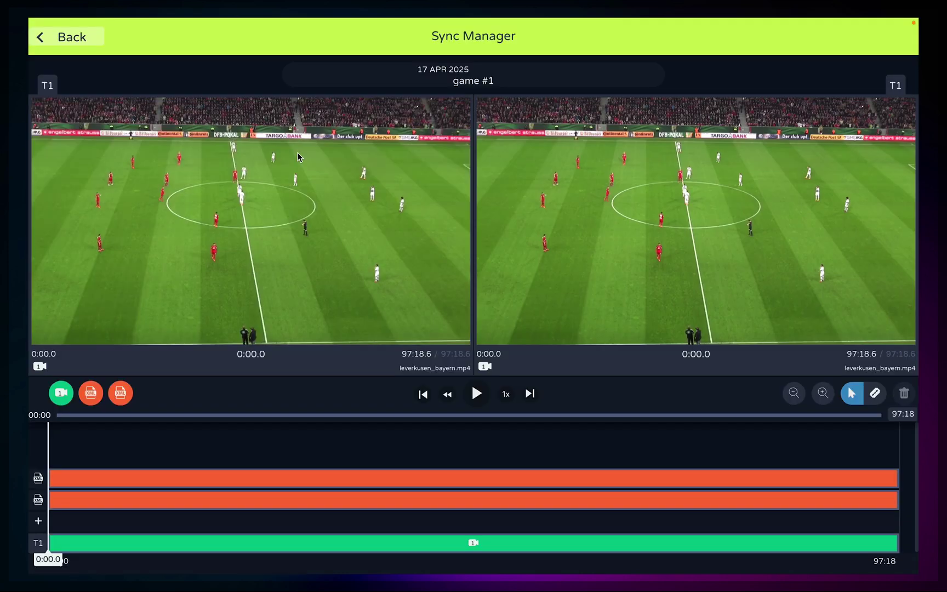
Show the codepad track's DEFENSE events, move the playhead to about 13:51, and leave the Sync Manager.
{"action": "left_click", "coordinate": [294, 484]}
{"action": "left_click", "coordinate": [300, 434]}
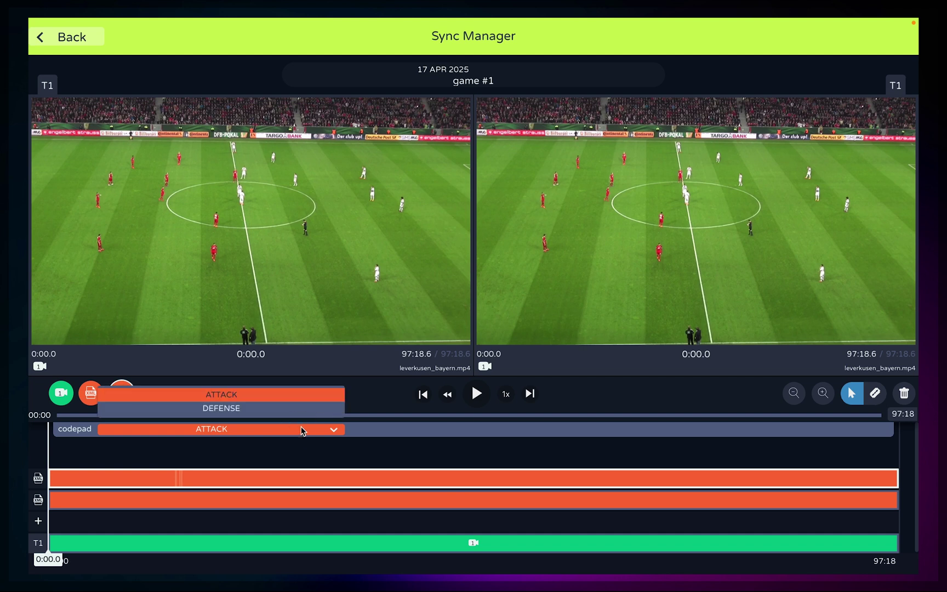
{"action": "left_click", "coordinate": [287, 414]}
{"action": "mouse_move", "coordinate": [183, 483]}
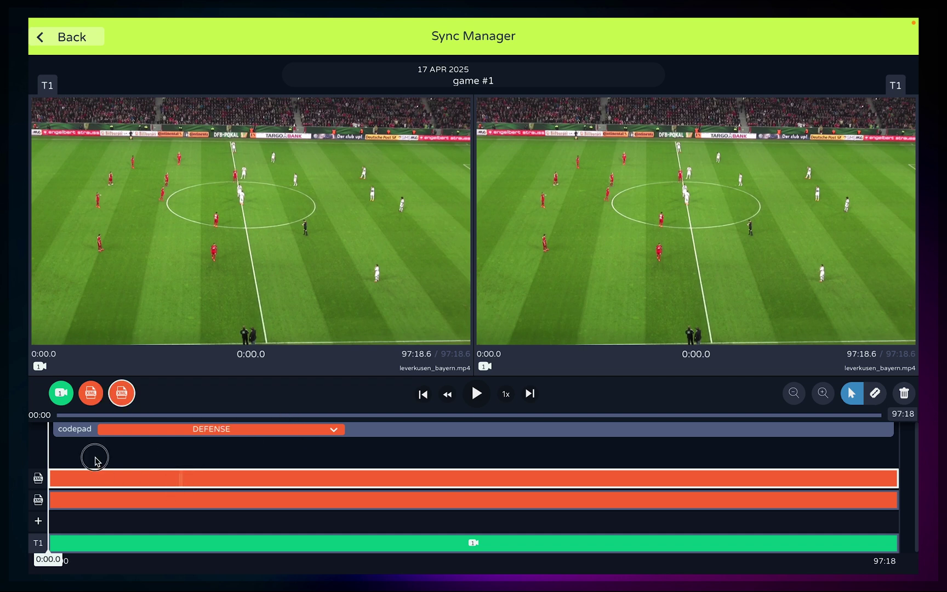
{"action": "left_click_drag", "start_coordinate": [49, 461], "coordinate": [170, 454]}
{"action": "left_click", "coordinate": [74, 37]}
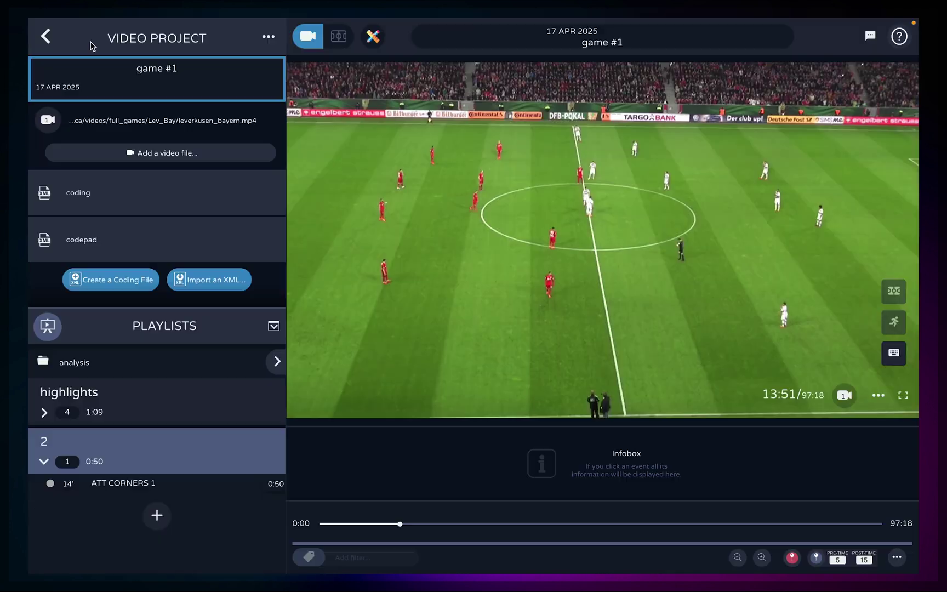
Return to the Video Manager and create a new playlist folder containing a new playlist, keeping the default names.
{"action": "left_click", "coordinate": [47, 38]}
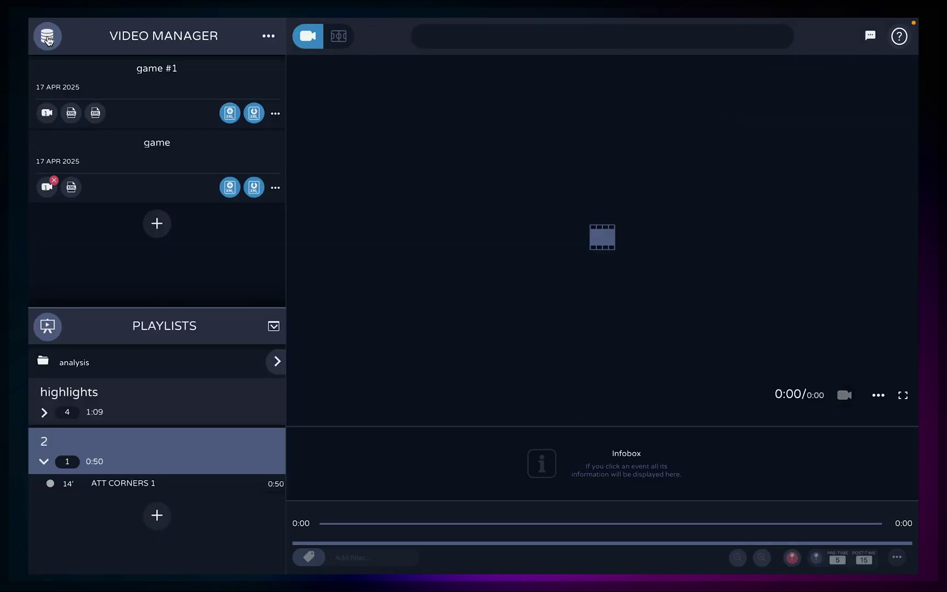
{"action": "left_click", "coordinate": [277, 361]}
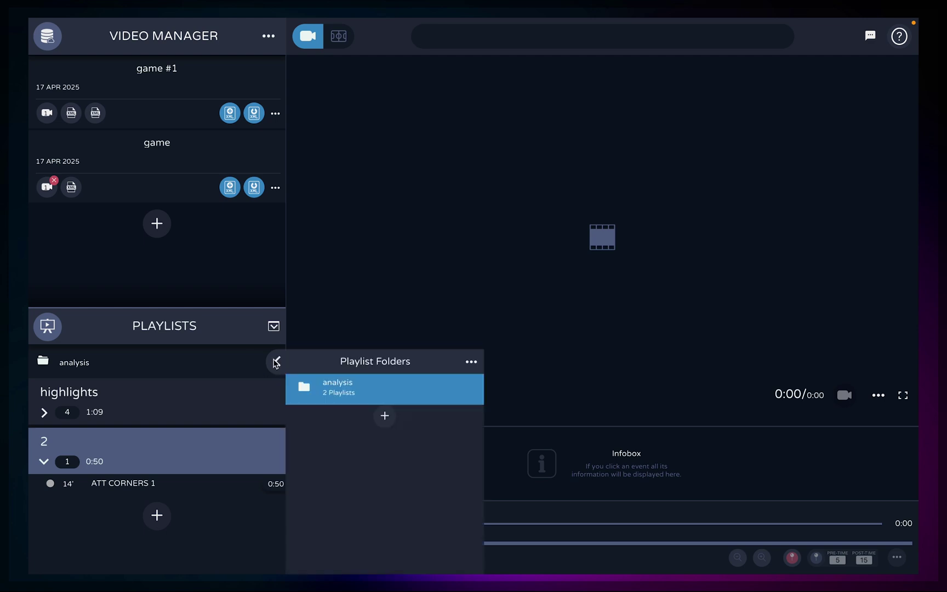
{"action": "left_click", "coordinate": [385, 413]}
{"action": "left_click", "coordinate": [230, 447]}
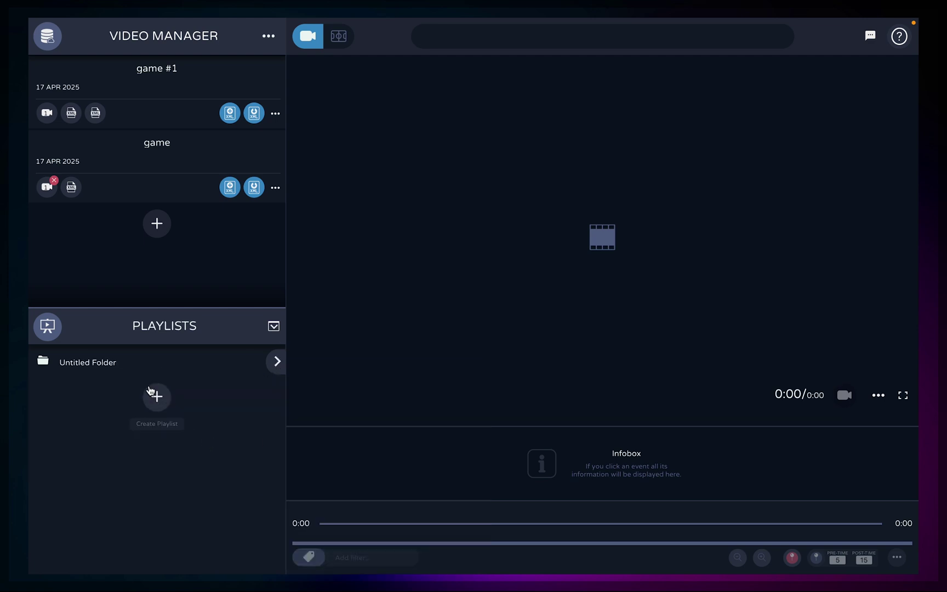
{"action": "left_click", "coordinate": [157, 395]}
Add low angle_broadcast.mp4 and tactical-spa.mp4 from the short clips folder to New Playlist as clips.
{"action": "left_click", "coordinate": [277, 412]}
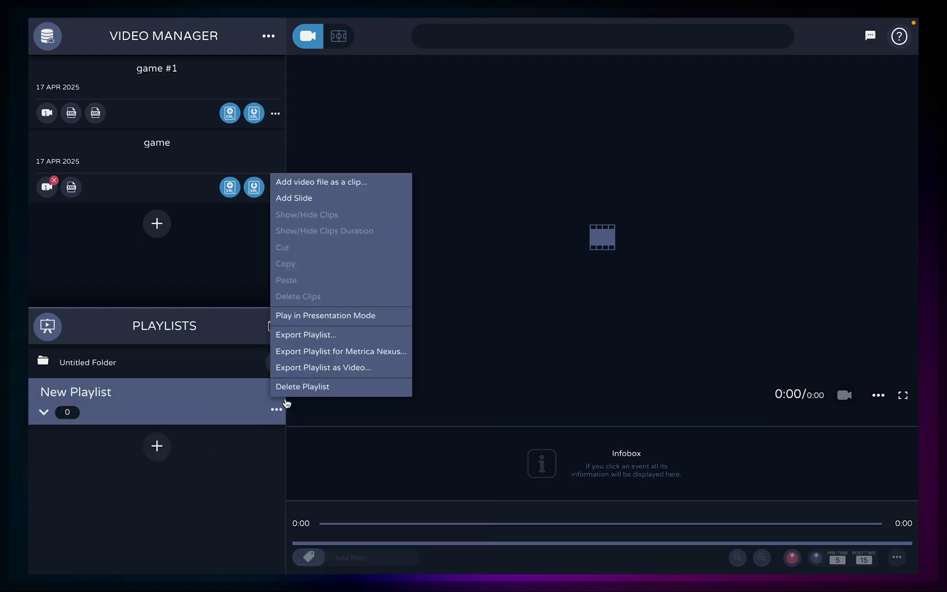
{"action": "left_click", "coordinate": [352, 183]}
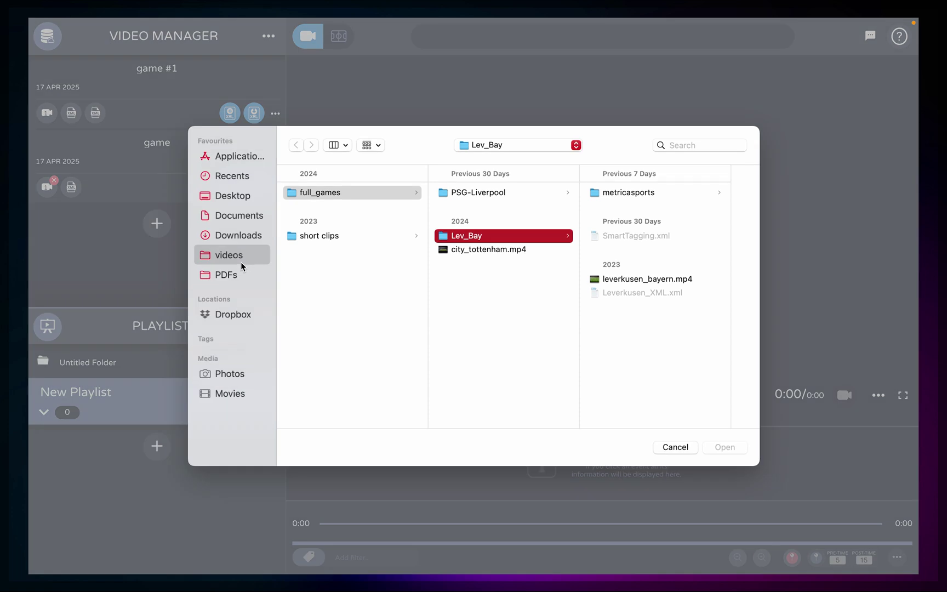
{"action": "left_click", "coordinate": [368, 236]}
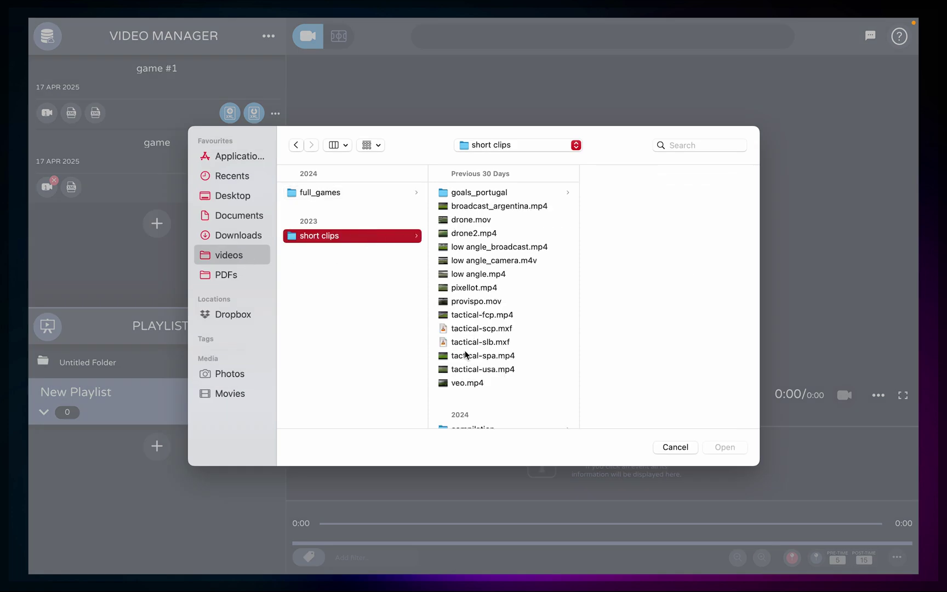
{"action": "left_click", "coordinate": [469, 273]}
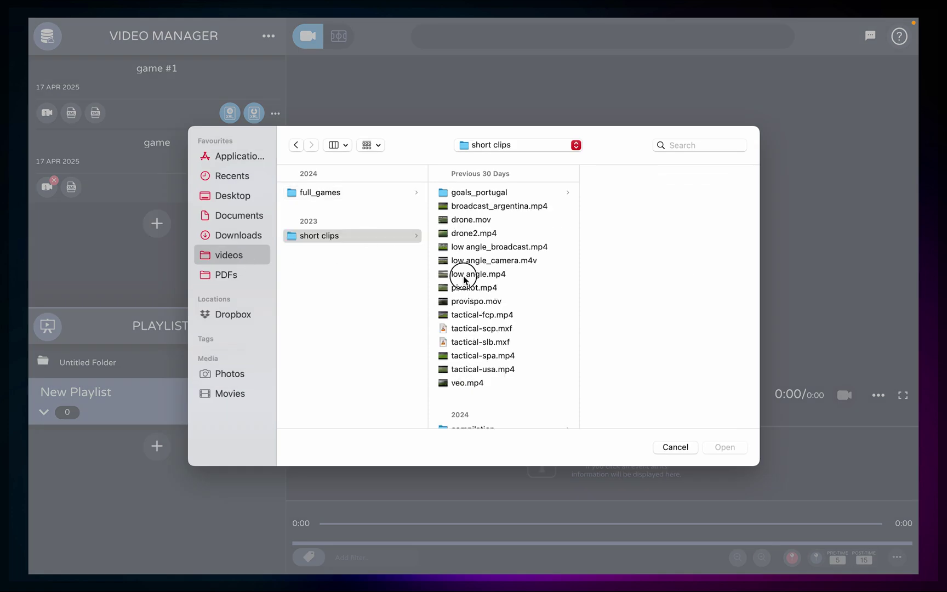
{"action": "left_click", "coordinate": [474, 248]}
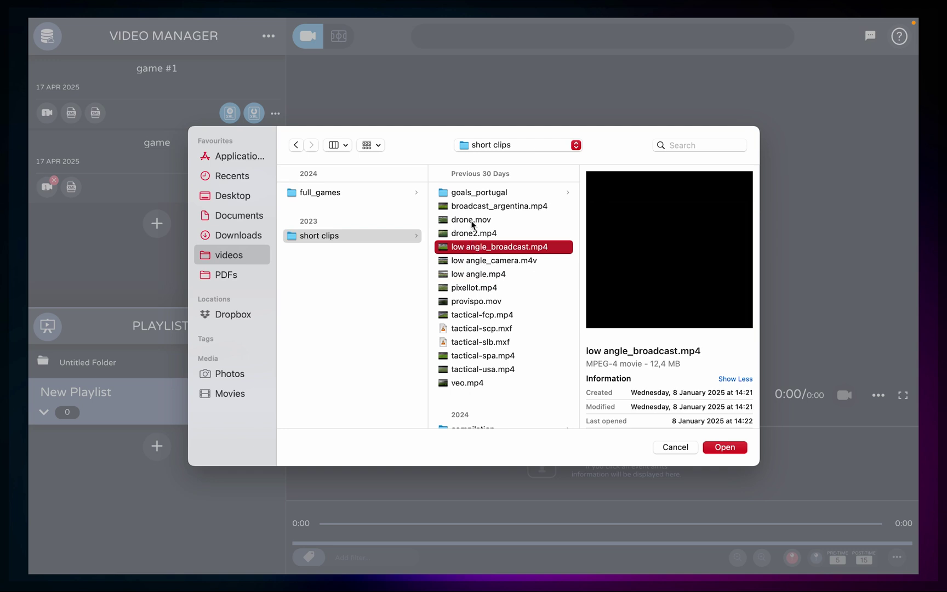
{"action": "left_click", "coordinate": [484, 357], "text": "super"}
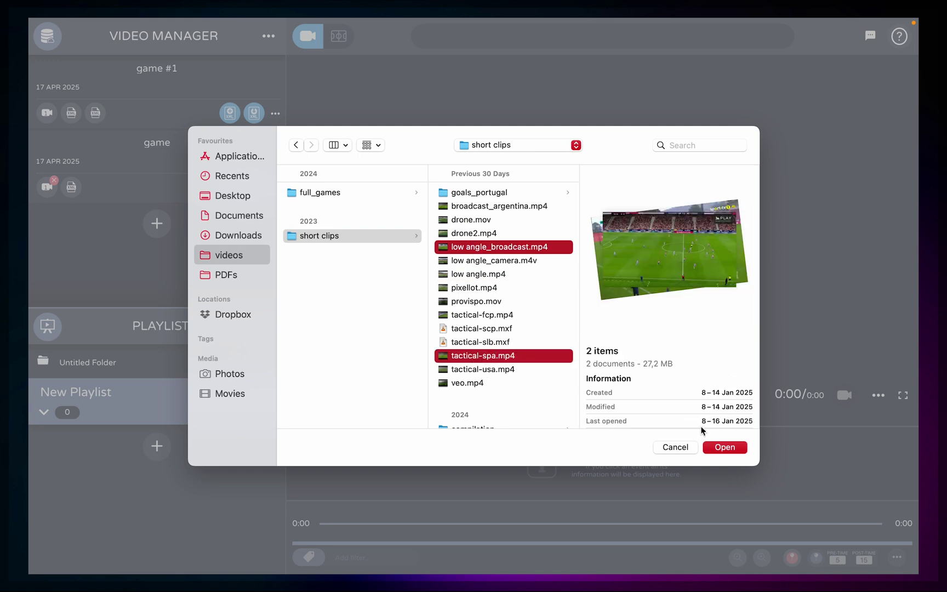
{"action": "left_click", "coordinate": [719, 449]}
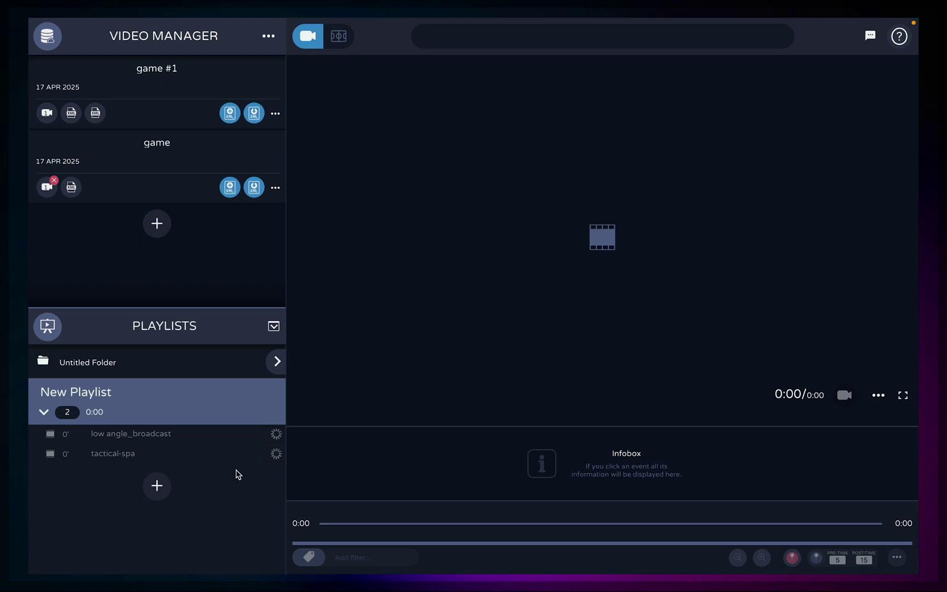
Preview both clips in New Playlist and trim low angle_broadcast to run from about 0:01 to 0:12.
{"action": "left_click", "coordinate": [213, 442]}
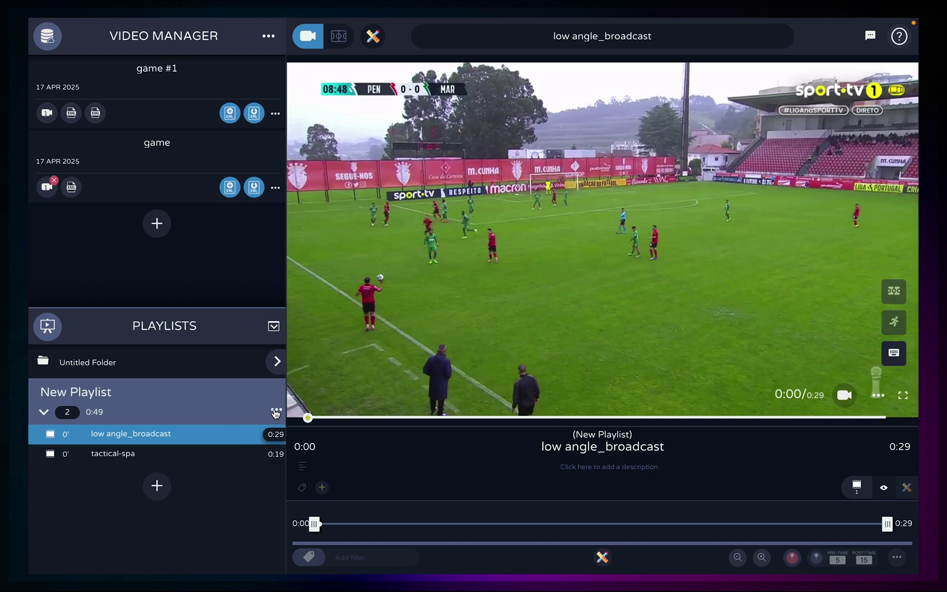
{"action": "left_click", "coordinate": [249, 454]}
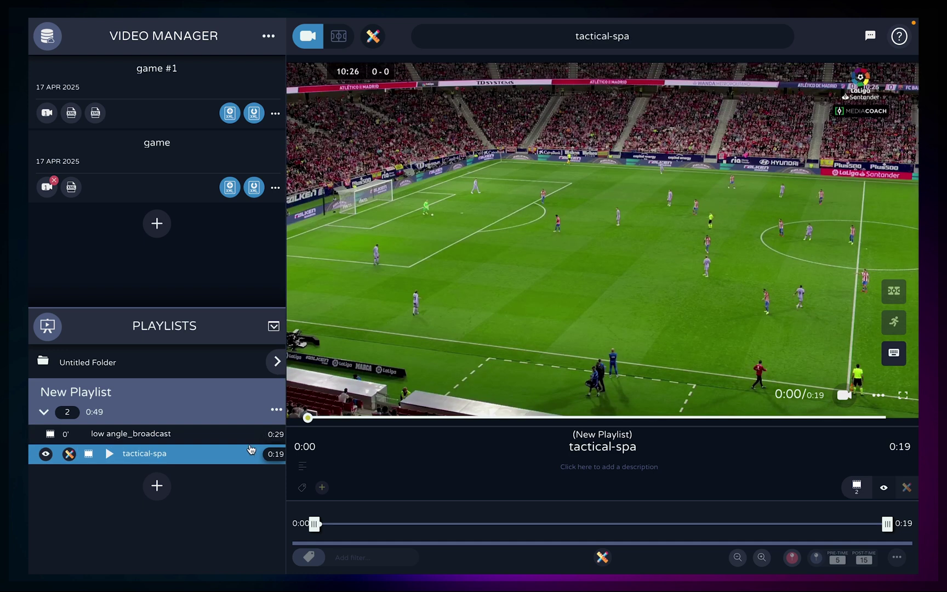
{"action": "left_click", "coordinate": [251, 436]}
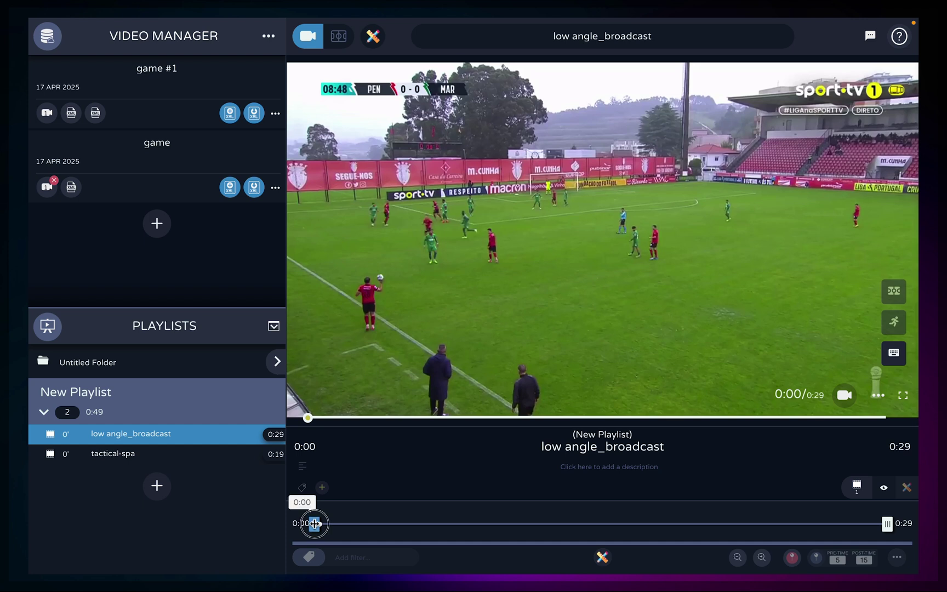
{"action": "left_click_drag", "start_coordinate": [314, 524], "coordinate": [352, 523]}
{"action": "left_click_drag", "start_coordinate": [882, 527], "coordinate": [556, 527]}
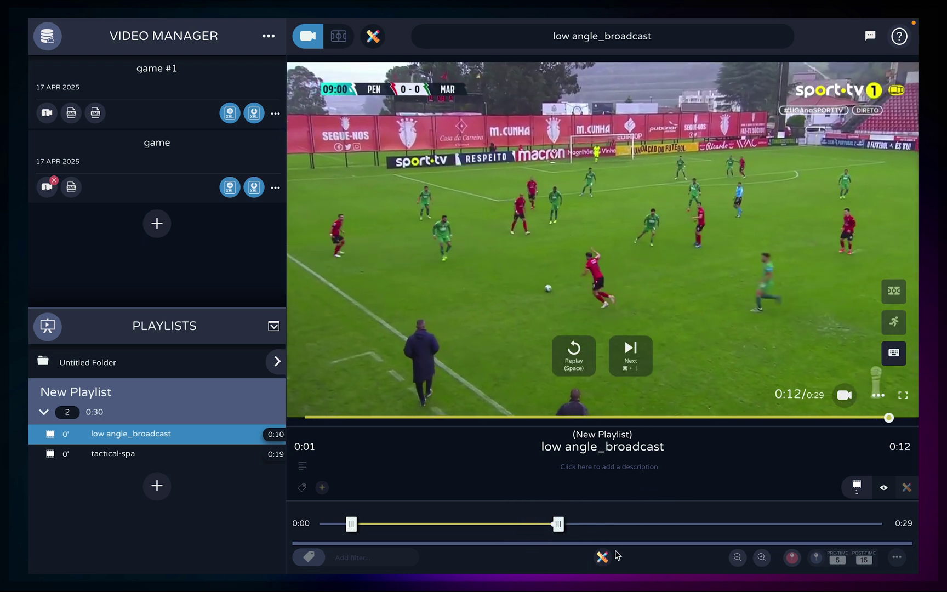
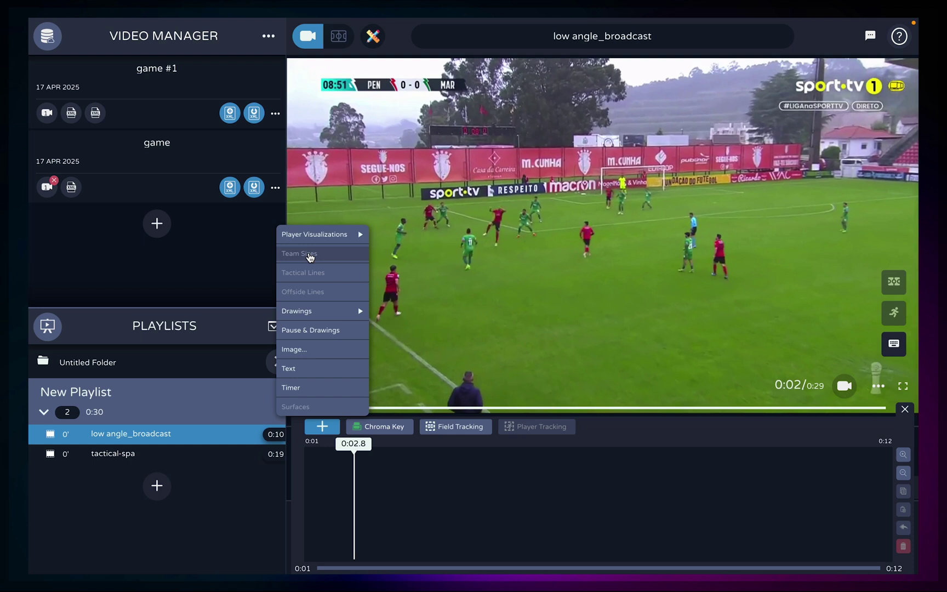
Add a spotlight to the central red player at 0:02.8, enlarging it slightly and lowering its opacity.
{"action": "mouse_move", "coordinate": [342, 241]}
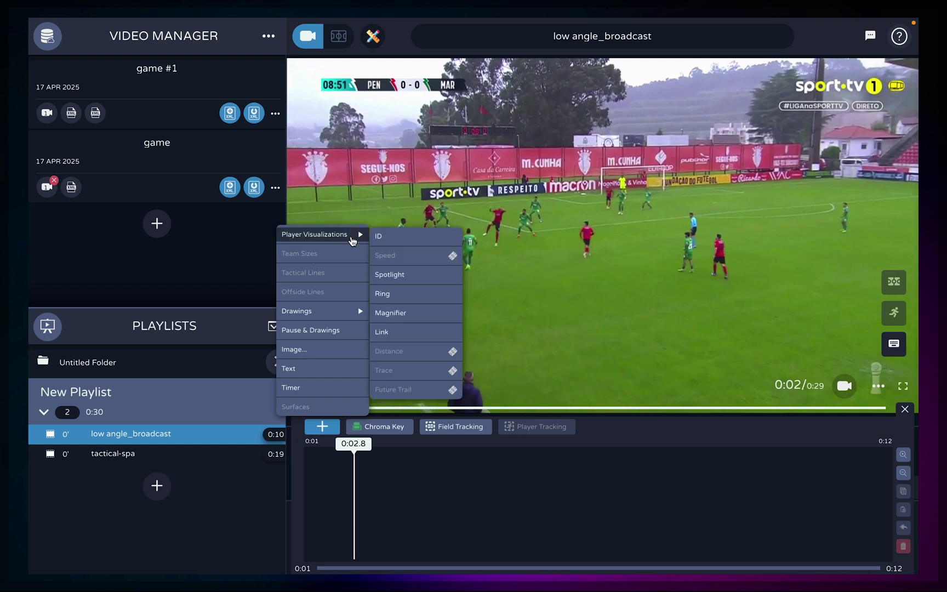
{"action": "left_click", "coordinate": [419, 275]}
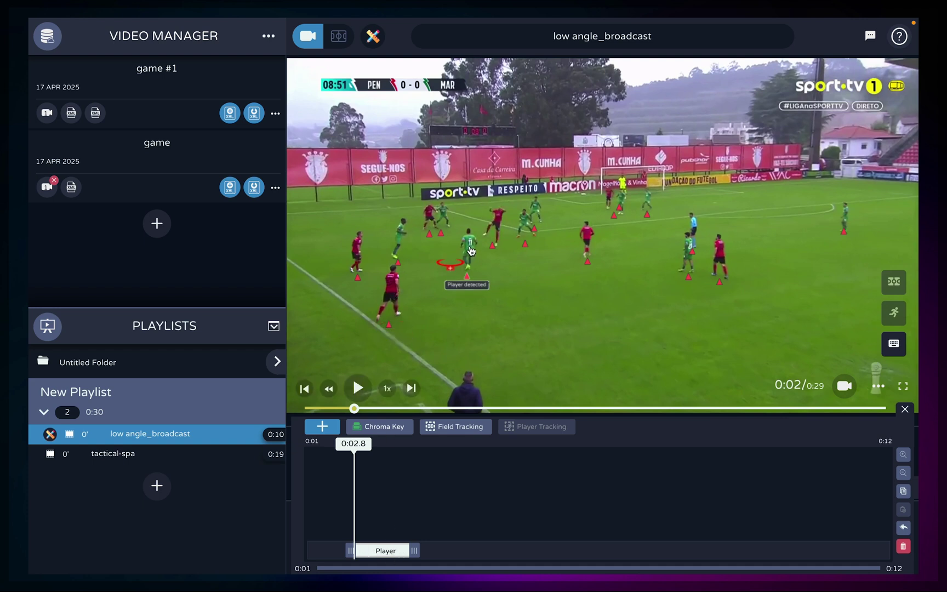
{"action": "left_click", "coordinate": [586, 242]}
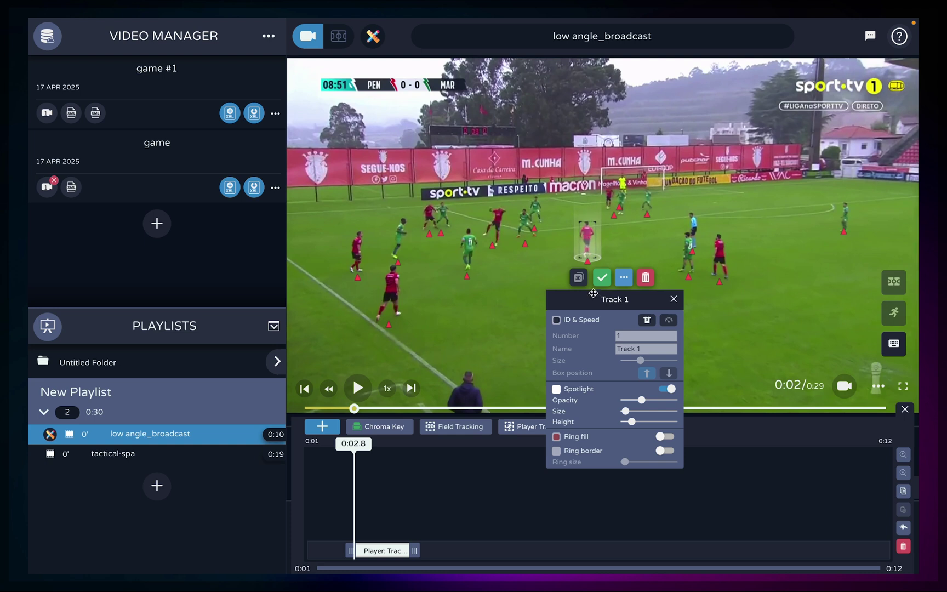
{"action": "mouse_move", "coordinate": [626, 411]}
{"action": "left_mouse_down"}
{"action": "mouse_move", "coordinate": [642, 412]}
{"action": "mouse_move", "coordinate": [635, 413]}
{"action": "left_mouse_up"}
{"action": "left_click", "coordinate": [668, 389]}
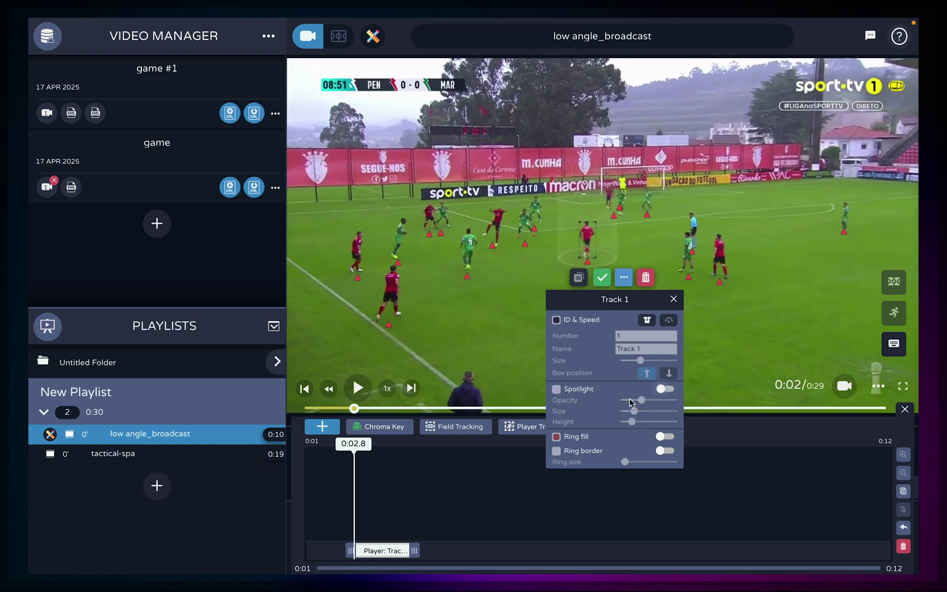
{"action": "left_click", "coordinate": [665, 388]}
{"action": "mouse_move", "coordinate": [641, 401]}
{"action": "left_mouse_down"}
{"action": "mouse_move", "coordinate": [625, 401]}
{"action": "mouse_move", "coordinate": [653, 401]}
{"action": "mouse_move", "coordinate": [633, 404]}
{"action": "left_mouse_up"}
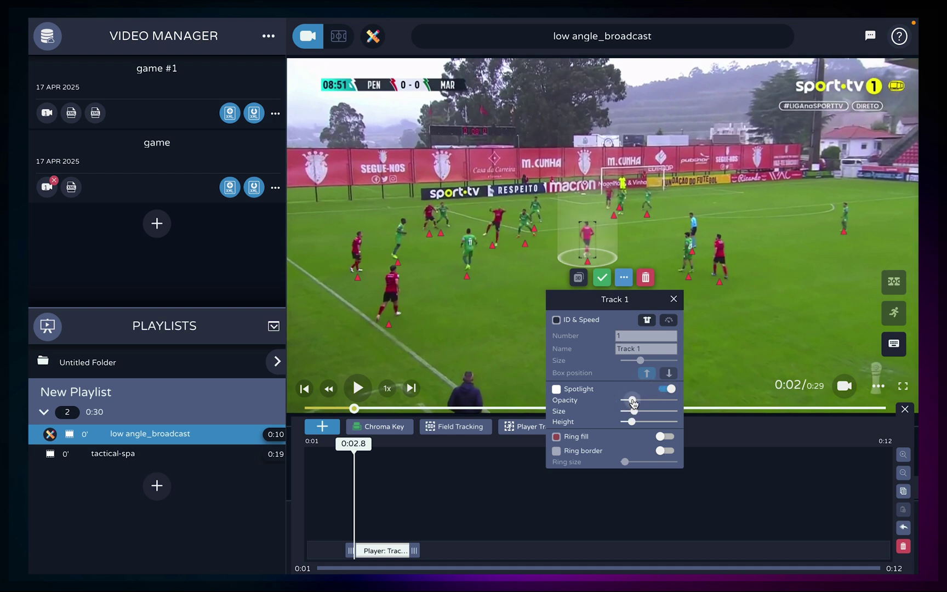
{"action": "left_click", "coordinate": [423, 476]}
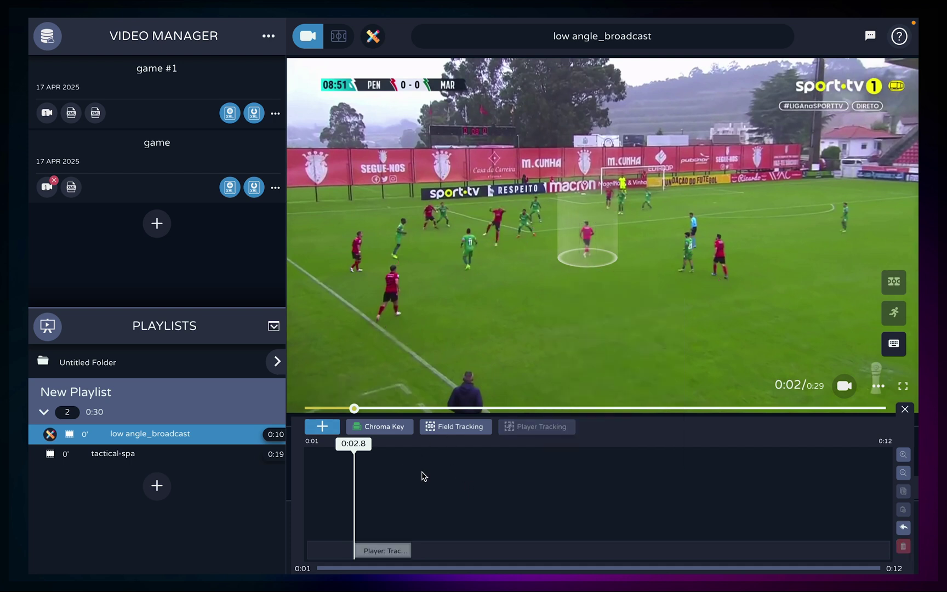
Add a circle drawing starting at 0:02.8 and extend its duration to about 0:06.9.
{"action": "left_click", "coordinate": [323, 427]}
{"action": "mouse_move", "coordinate": [343, 311]}
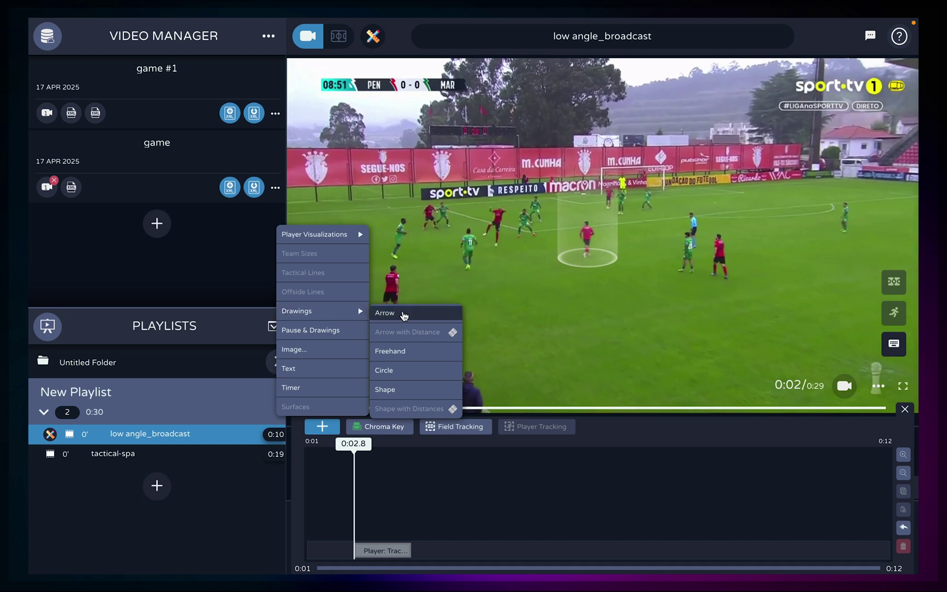
{"action": "left_click", "coordinate": [402, 370]}
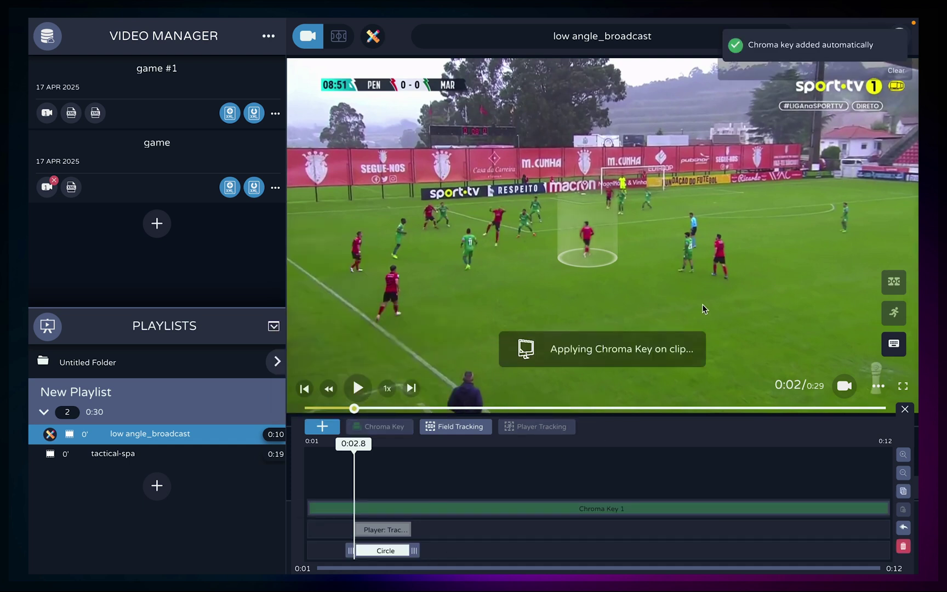
{"action": "left_click_drag", "start_coordinate": [414, 550], "coordinate": [595, 549]}
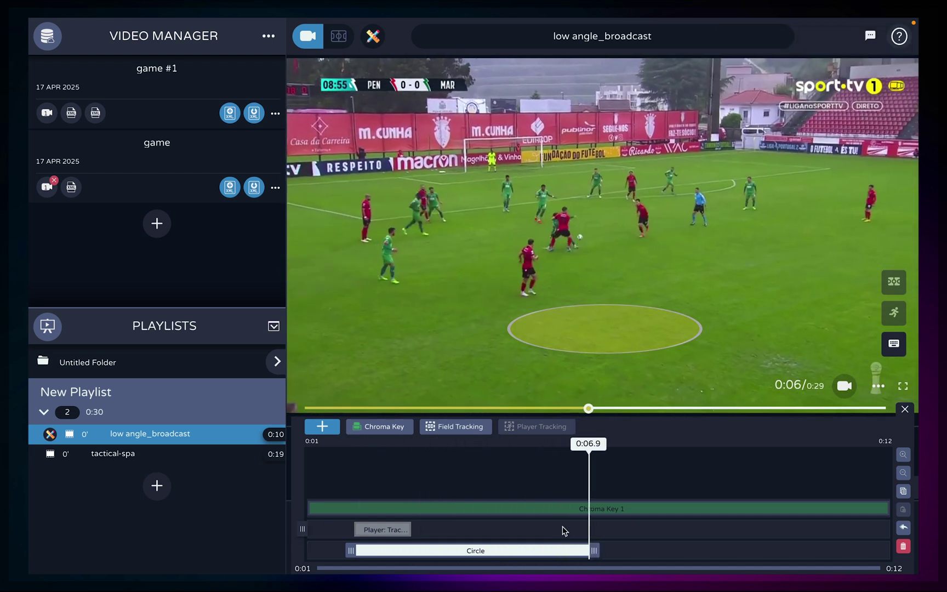
Change the circle drawing's fill colour to orange, keeping the border at full opacity.
{"action": "left_click", "coordinate": [400, 530]}
{"action": "left_click", "coordinate": [503, 548]}
{"action": "left_click", "coordinate": [635, 326]}
{"action": "left_click", "coordinate": [640, 373]}
{"action": "left_click_drag", "start_coordinate": [636, 394], "coordinate": [791, 237]}
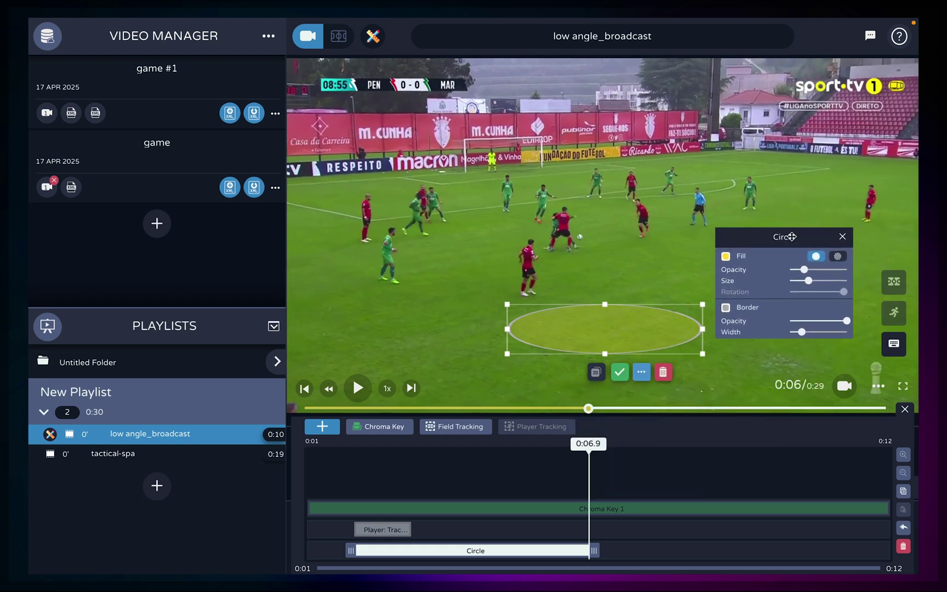
{"action": "left_click", "coordinate": [727, 259]}
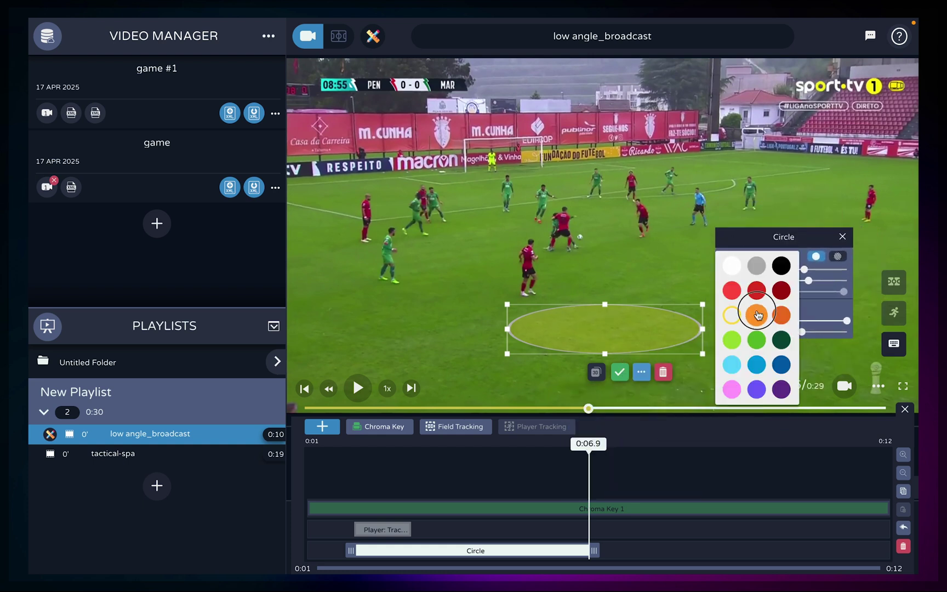
{"action": "left_click", "coordinate": [758, 312]}
{"action": "left_click_drag", "start_coordinate": [819, 317], "coordinate": [878, 321]}
{"action": "left_click", "coordinate": [792, 178]}
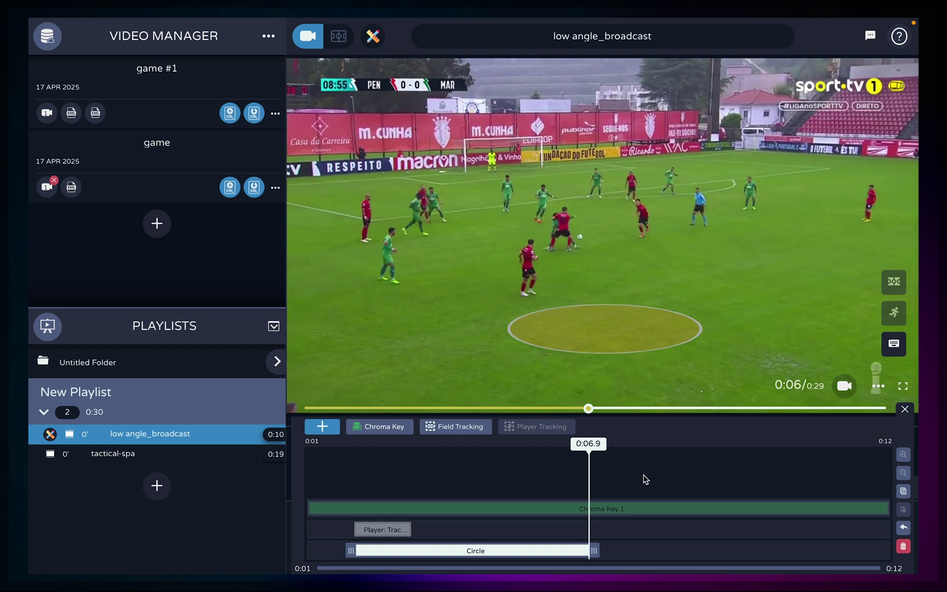
Sample two more grass colours from the pitch in Chroma Key 1 so the mask covers the remaining gaps.
{"action": "left_click", "coordinate": [619, 511]}
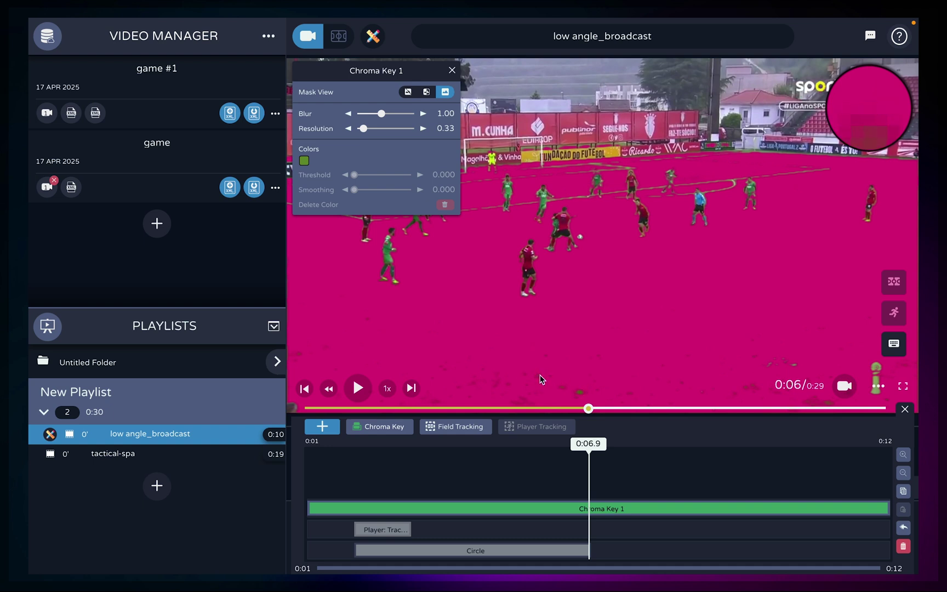
{"action": "left_click", "coordinate": [550, 357]}
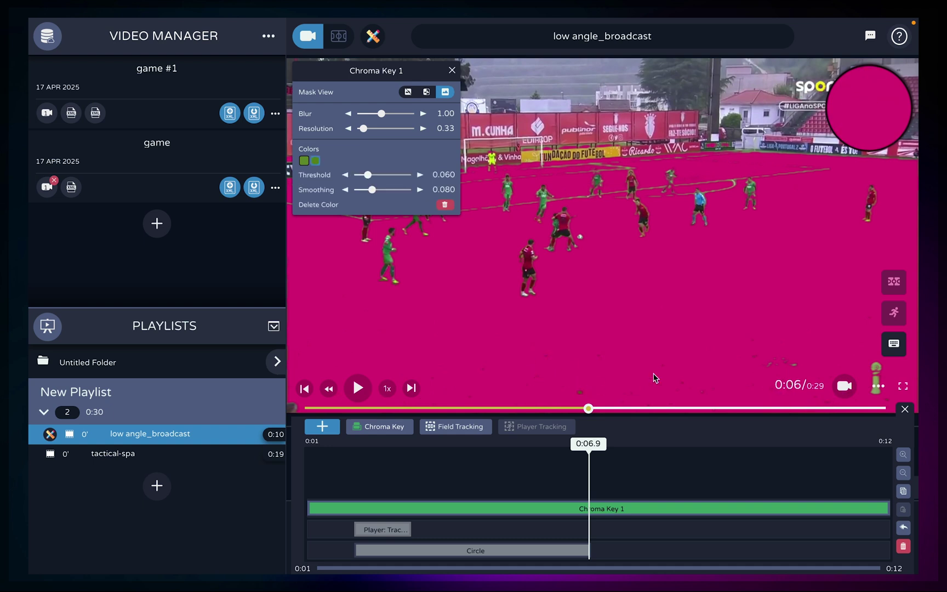
{"action": "left_click", "coordinate": [787, 364]}
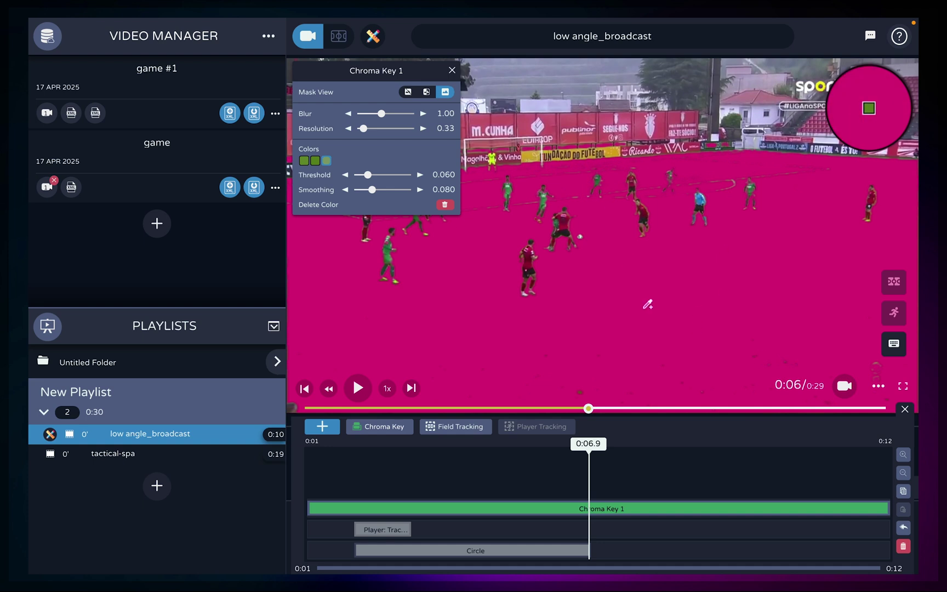
{"action": "left_click_drag", "start_coordinate": [408, 75], "coordinate": [250, 248]}
{"action": "left_click", "coordinate": [646, 475]}
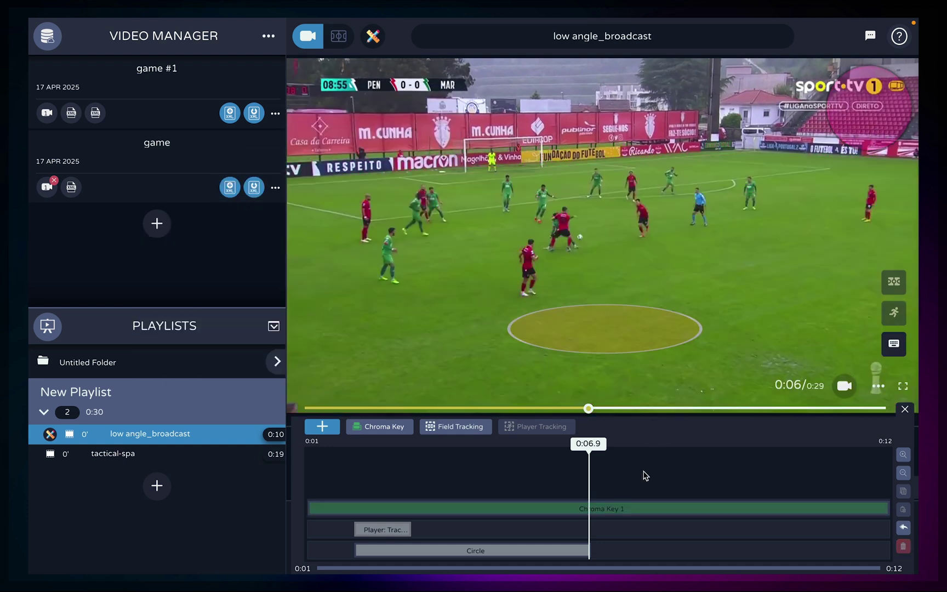
Add a Pause & Drawings marker to the clip and move it to about 0:07.1.
{"action": "left_click_drag", "start_coordinate": [590, 473], "coordinate": [477, 462]}
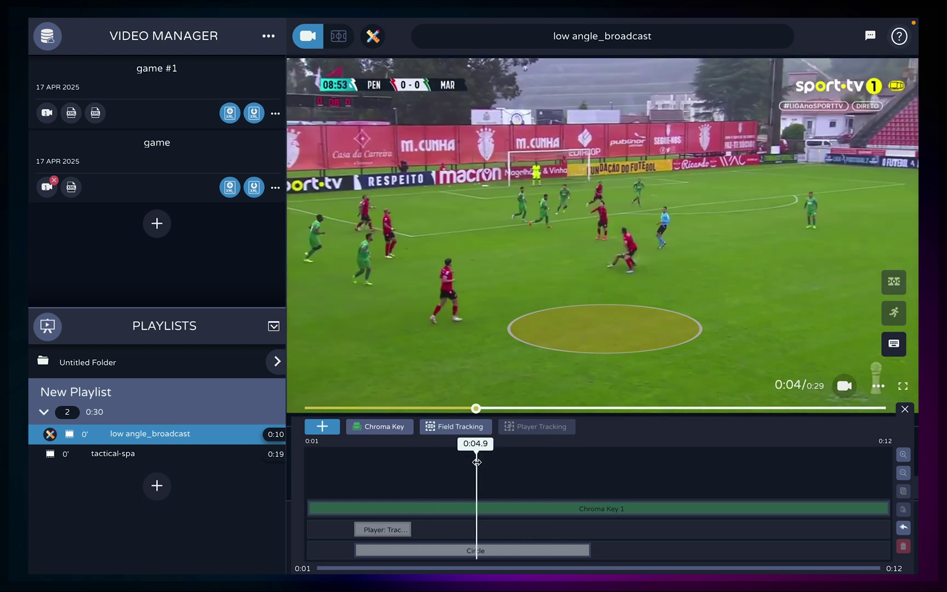
{"action": "left_click", "coordinate": [323, 428]}
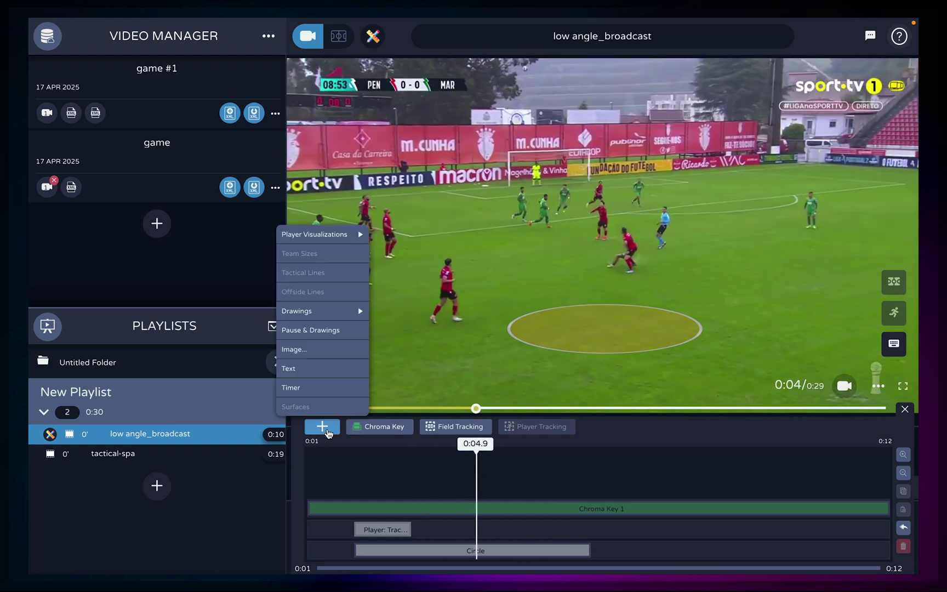
{"action": "left_click", "coordinate": [341, 337]}
{"action": "mouse_move", "coordinate": [484, 460]}
{"action": "left_mouse_down"}
{"action": "mouse_move", "coordinate": [622, 460]}
{"action": "mouse_move", "coordinate": [515, 463]}
{"action": "mouse_move", "coordinate": [606, 467]}
{"action": "left_mouse_up"}
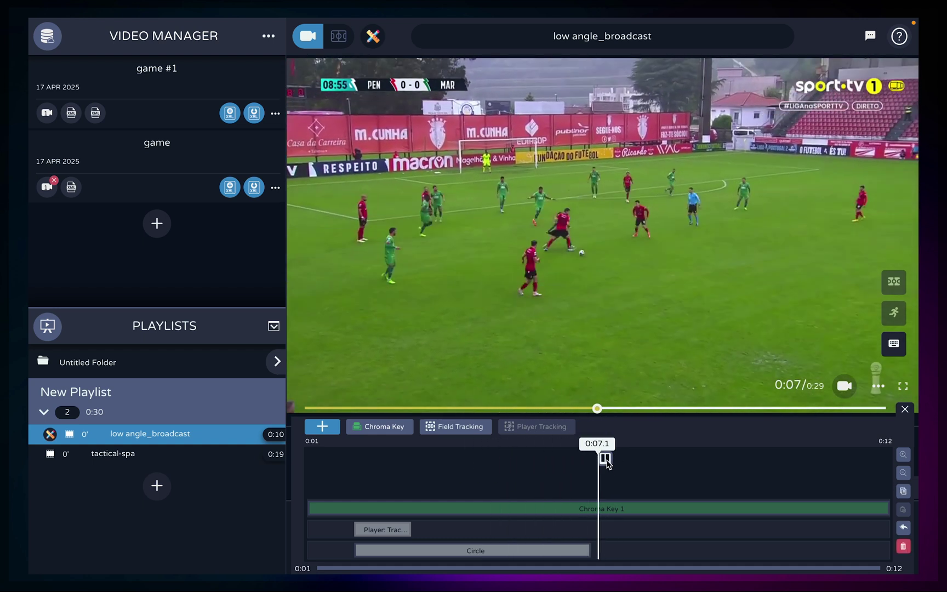
Add a magnifier to the pause on the nearest red player, with a larger size and reduced zoom.
{"action": "left_click", "coordinate": [606, 459]}
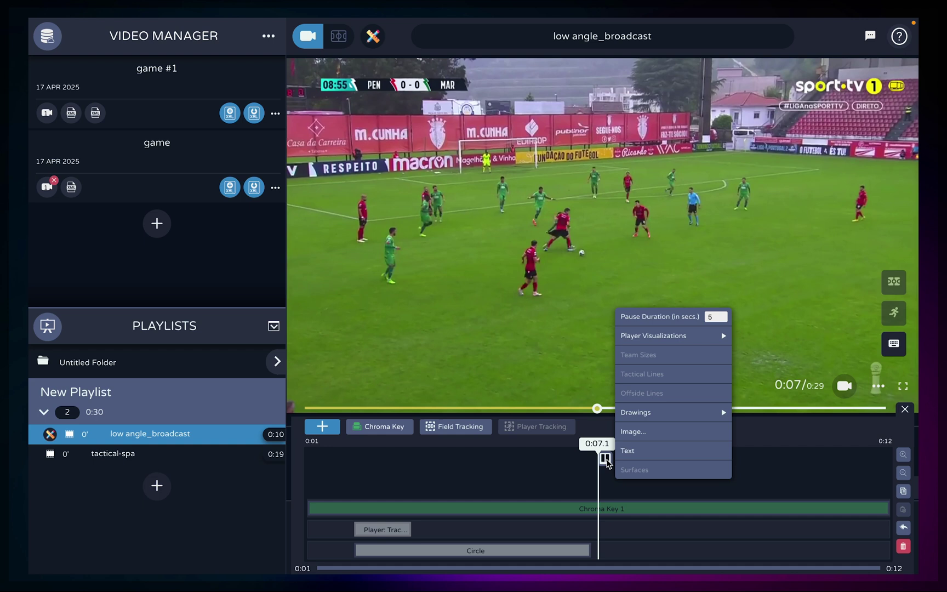
{"action": "mouse_move", "coordinate": [661, 418]}
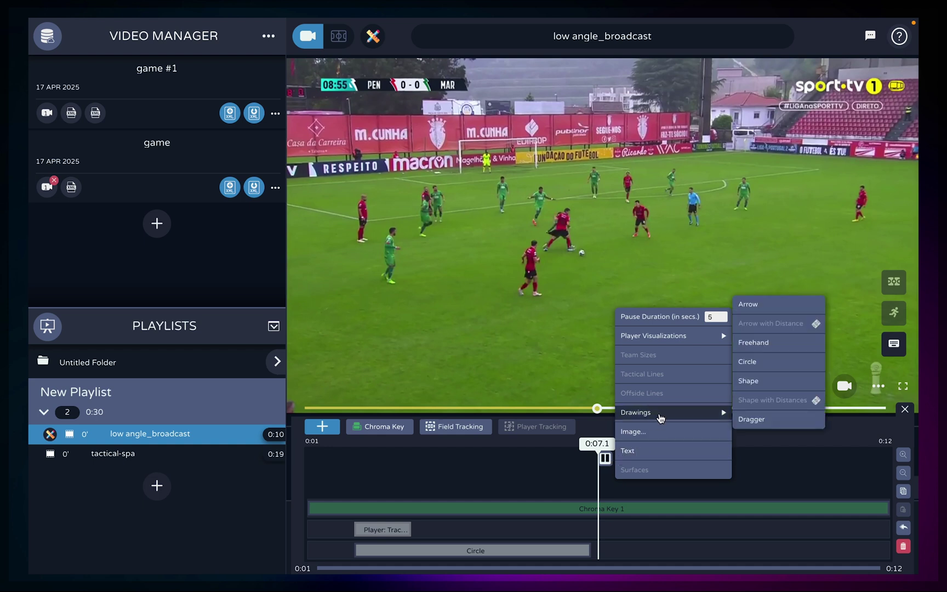
{"action": "mouse_move", "coordinate": [714, 326]}
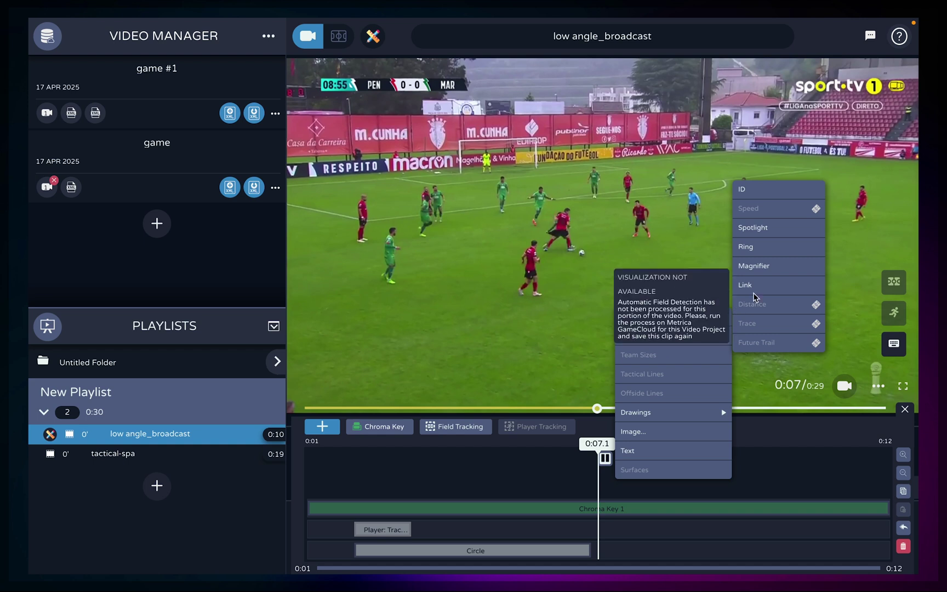
{"action": "left_click", "coordinate": [754, 266]}
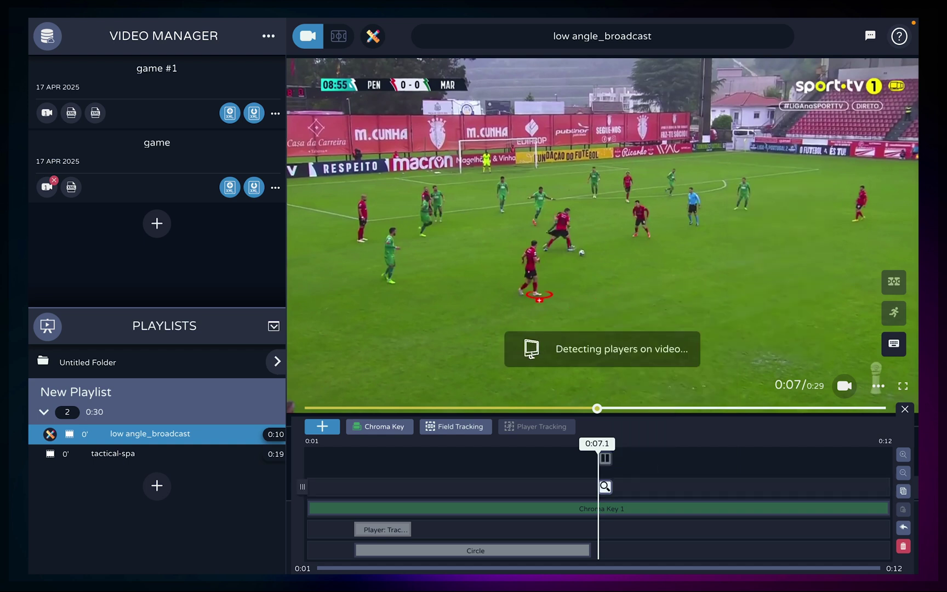
{"action": "left_click", "coordinate": [533, 283]}
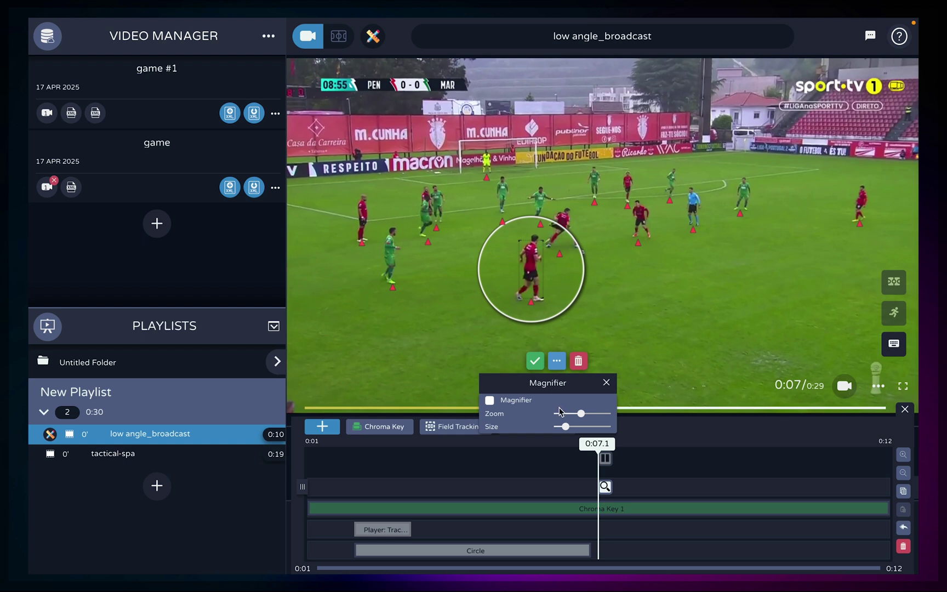
{"action": "left_click_drag", "start_coordinate": [573, 430], "coordinate": [565, 421]}
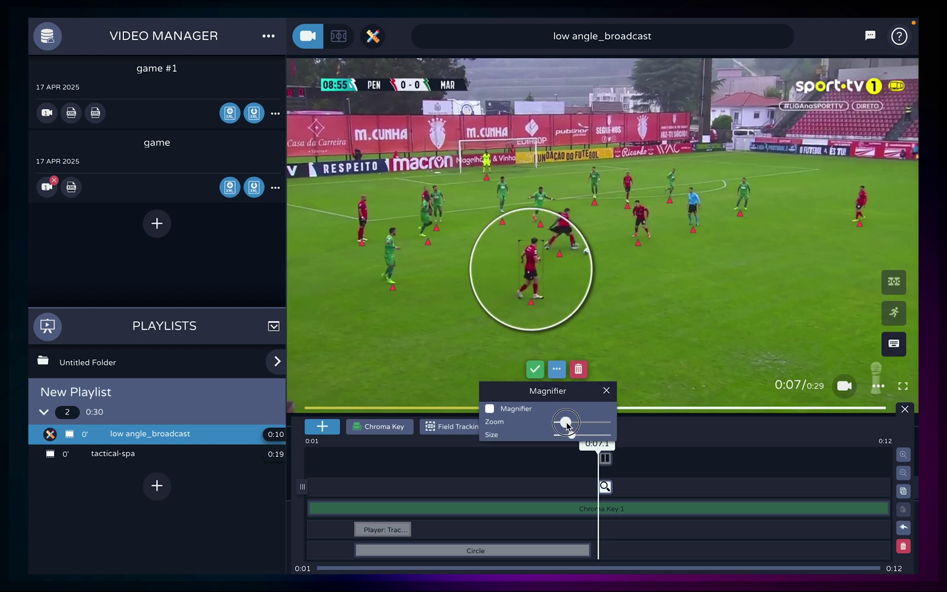
{"action": "left_click", "coordinate": [641, 487]}
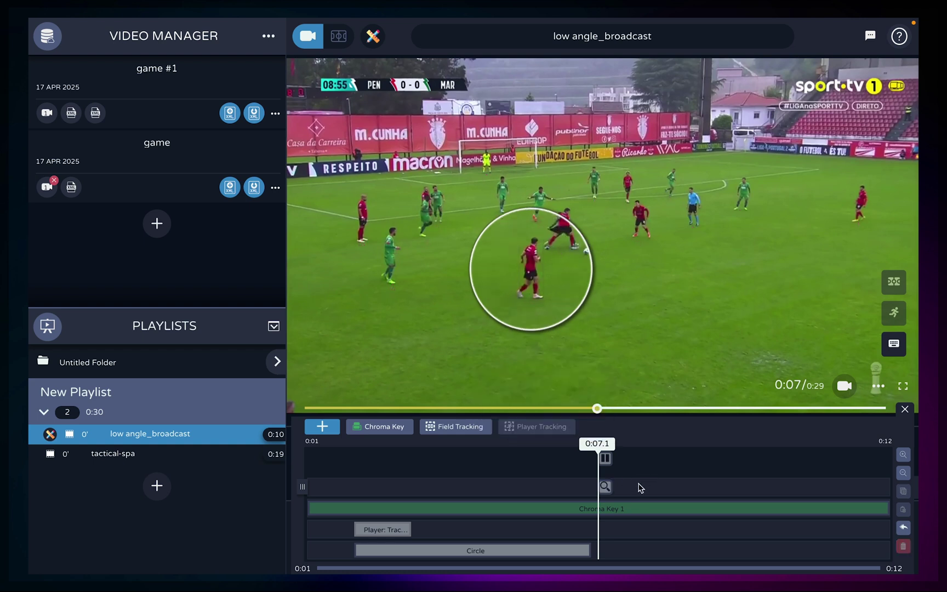
Add a spotlight to the nearest green player at 0:07.7, enlarging it and lowering its opacity.
{"action": "key", "text": "space"}
{"action": "key", "text": "space"}
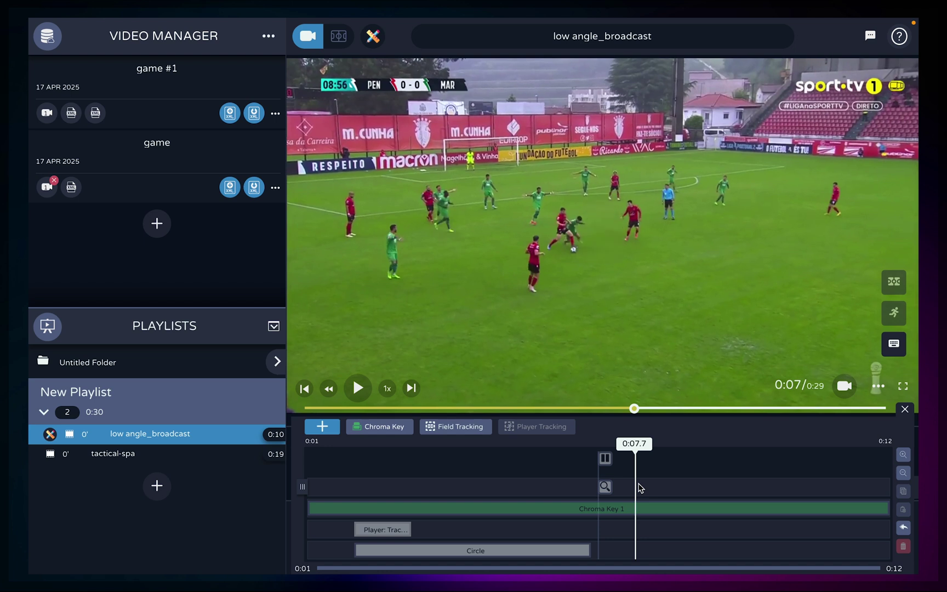
{"action": "left_click", "coordinate": [323, 427]}
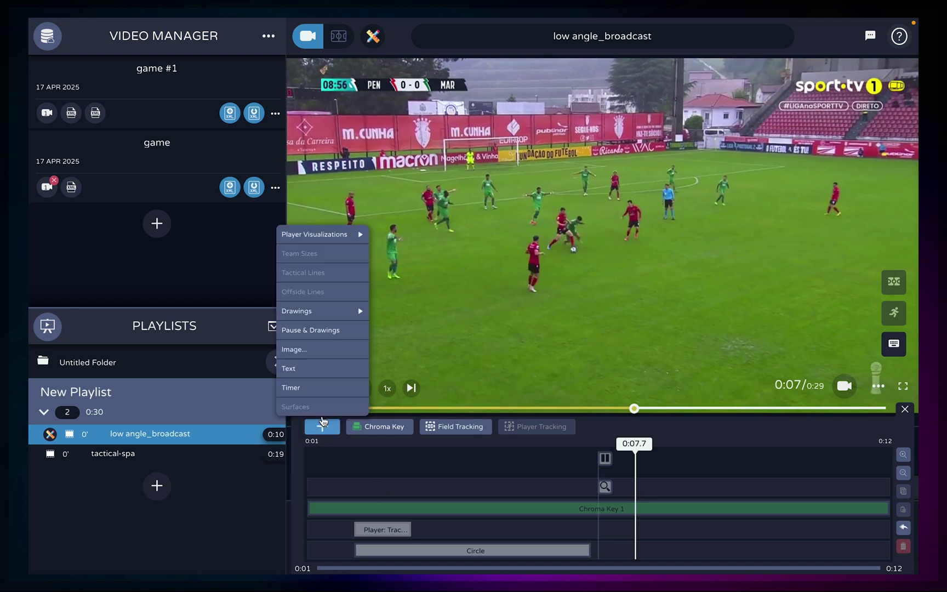
{"action": "mouse_move", "coordinate": [351, 234]}
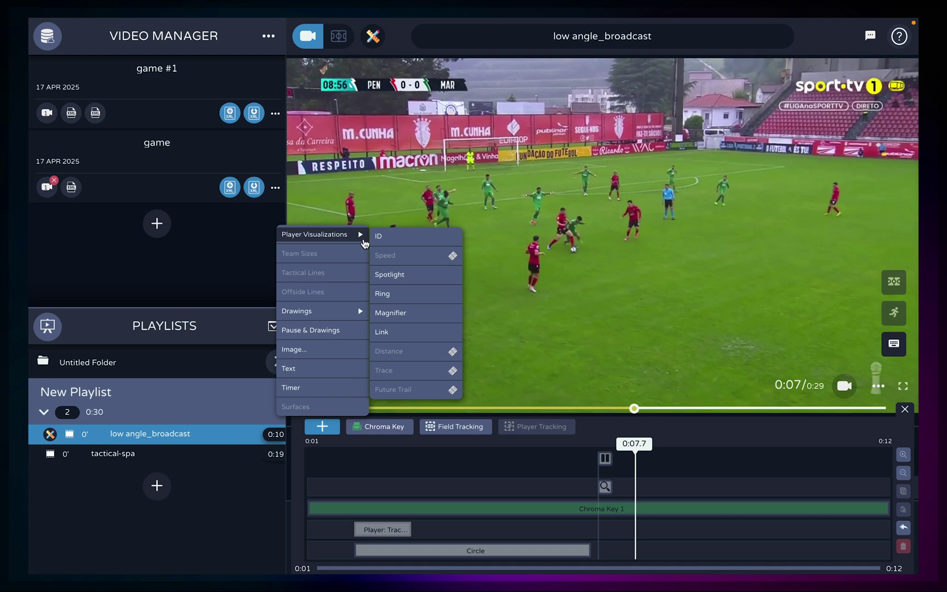
{"action": "left_click", "coordinate": [390, 271]}
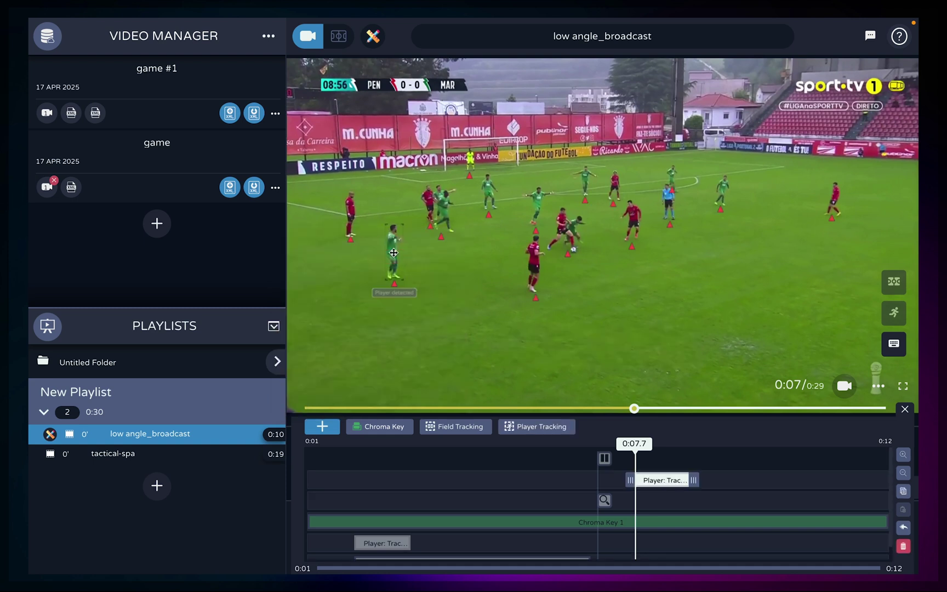
{"action": "left_click", "coordinate": [445, 433]}
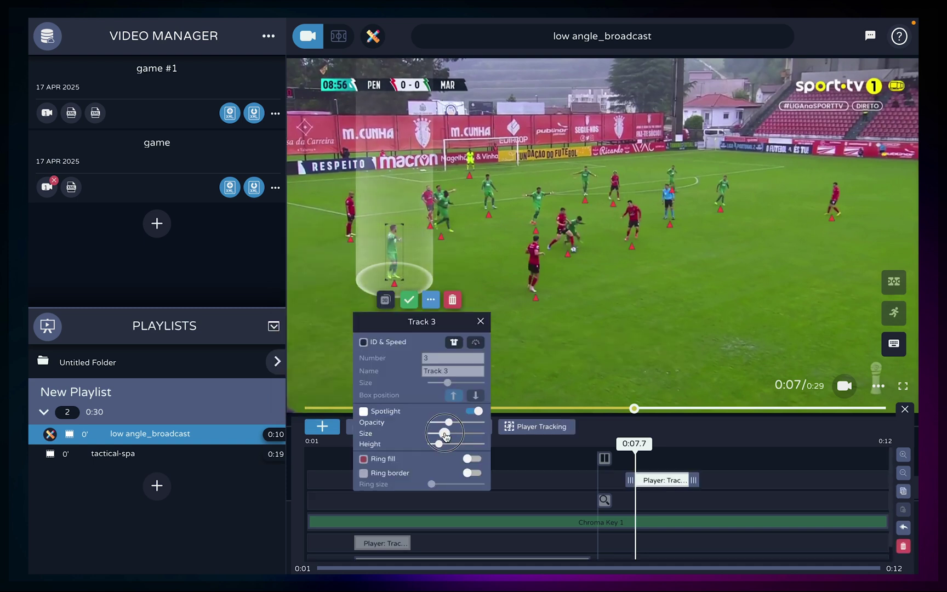
{"action": "left_click_drag", "start_coordinate": [449, 422], "coordinate": [434, 423]}
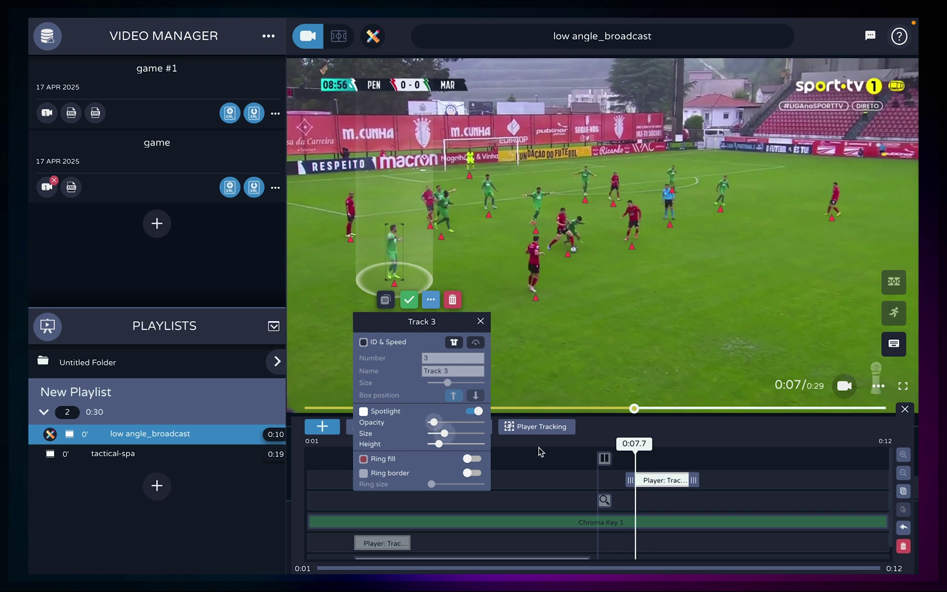
{"action": "left_click", "coordinate": [409, 299]}
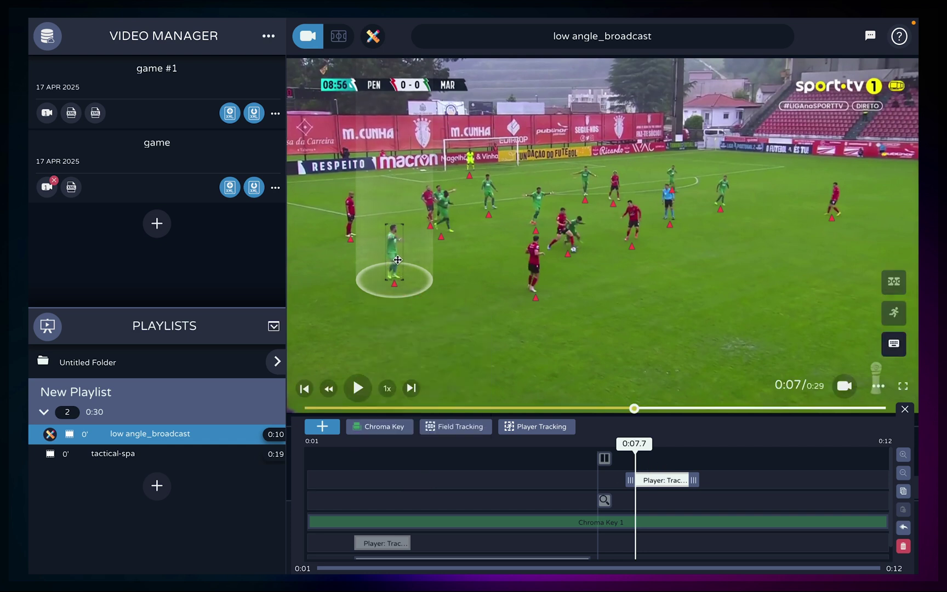
Run player tracking on the green player's spotlight through the end of the clip, and return the playhead to about 0:02.6.
{"action": "left_click", "coordinate": [546, 431]}
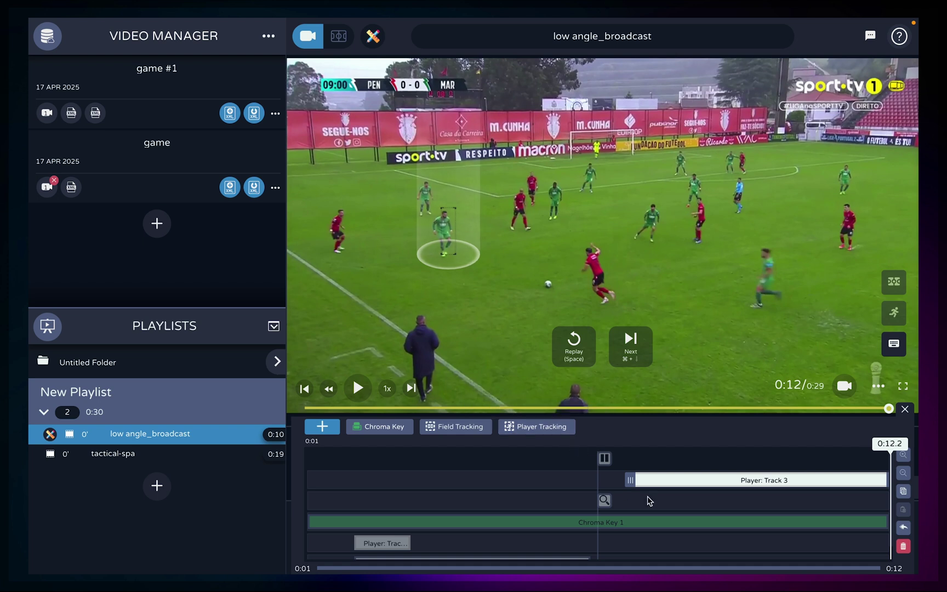
{"action": "left_click_drag", "start_coordinate": [892, 458], "coordinate": [327, 469]}
{"action": "left_click", "coordinate": [371, 478]}
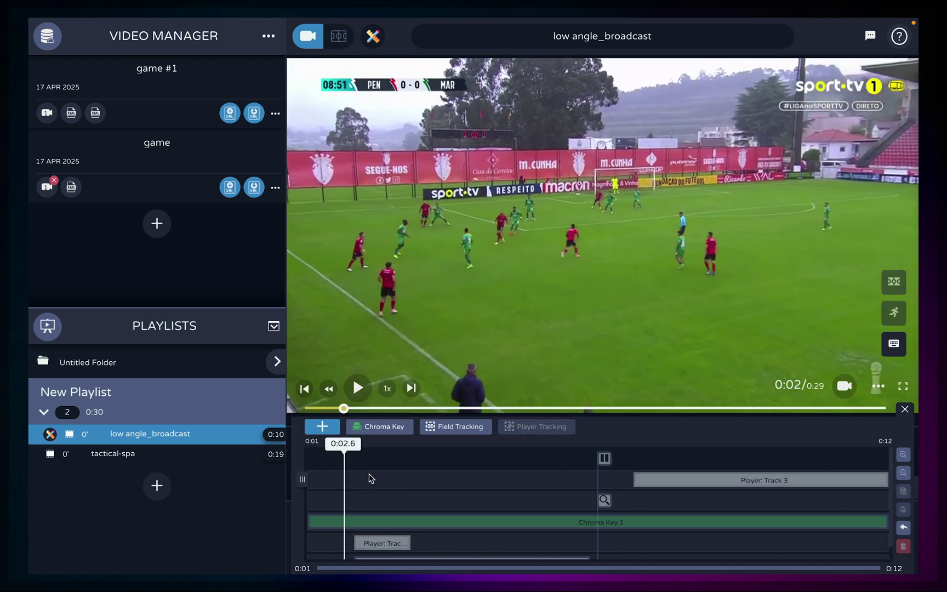
Add a player spotlight to the central green player at 0:02.6, adjust its size and opacity, and apply it.
{"action": "left_click", "coordinate": [323, 426]}
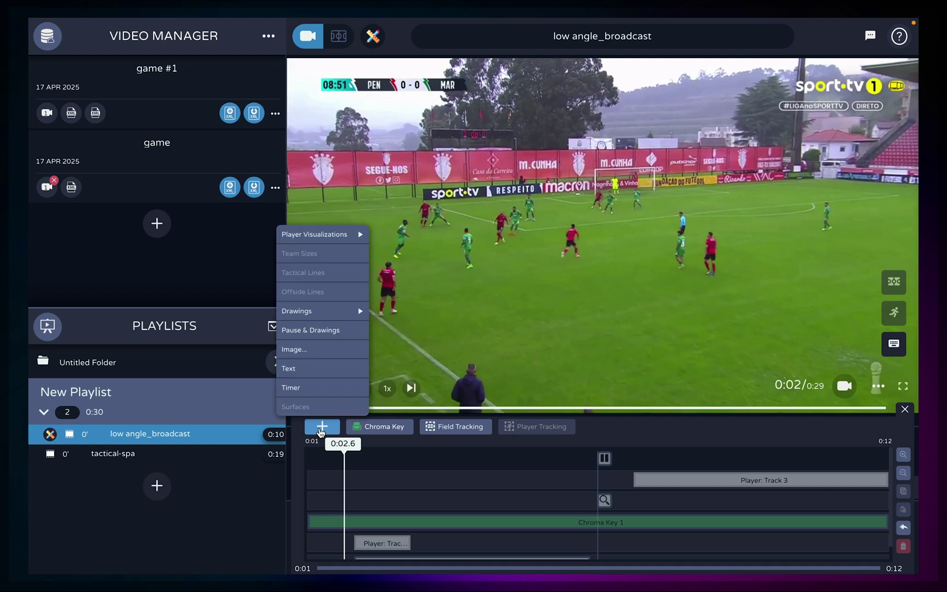
{"action": "mouse_move", "coordinate": [354, 237]}
{"action": "left_click", "coordinate": [390, 274]}
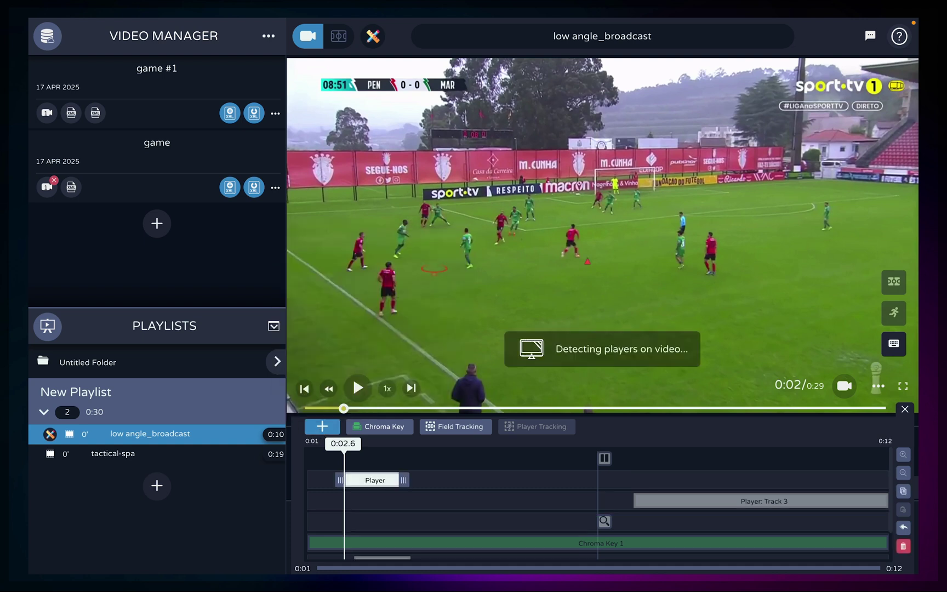
{"action": "left_click", "coordinate": [469, 256]}
{"action": "left_click_drag", "start_coordinate": [520, 419], "coordinate": [513, 407]}
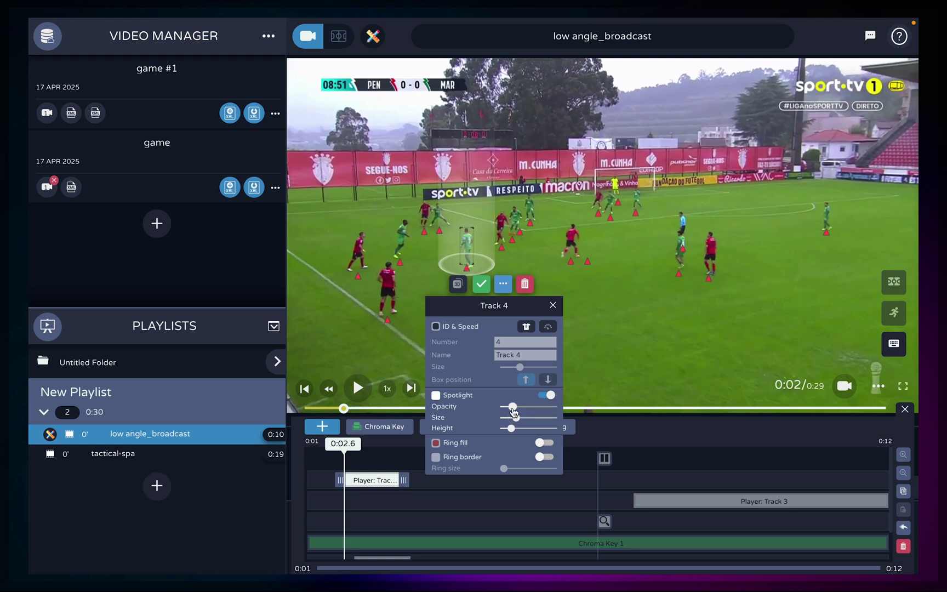
{"action": "left_click", "coordinate": [481, 284]}
Play the clip in short stretches and move the missing tracking box back onto the spotlighted green player.
{"action": "key", "text": "space"}
{"action": "key", "text": "space"}
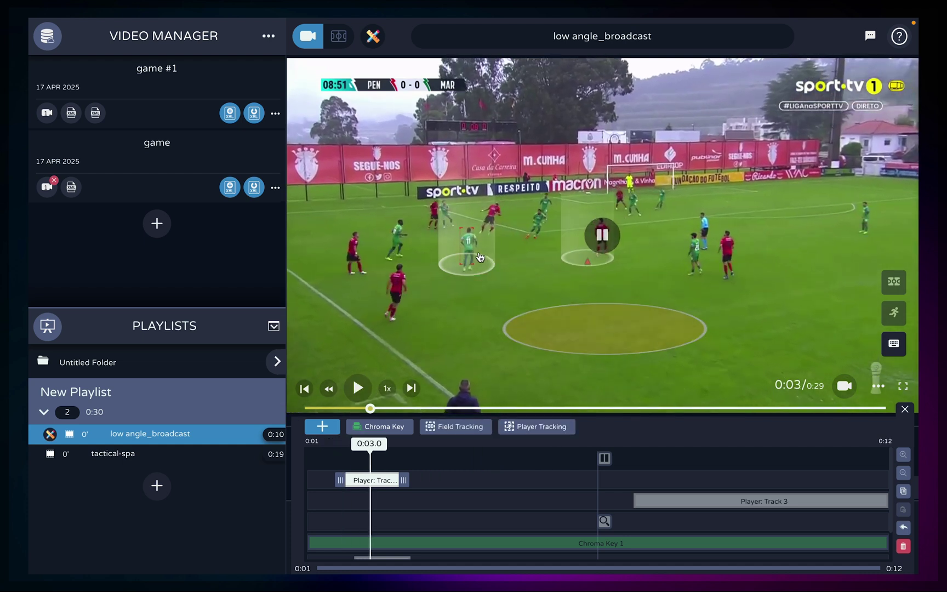
{"action": "key", "text": "space"}
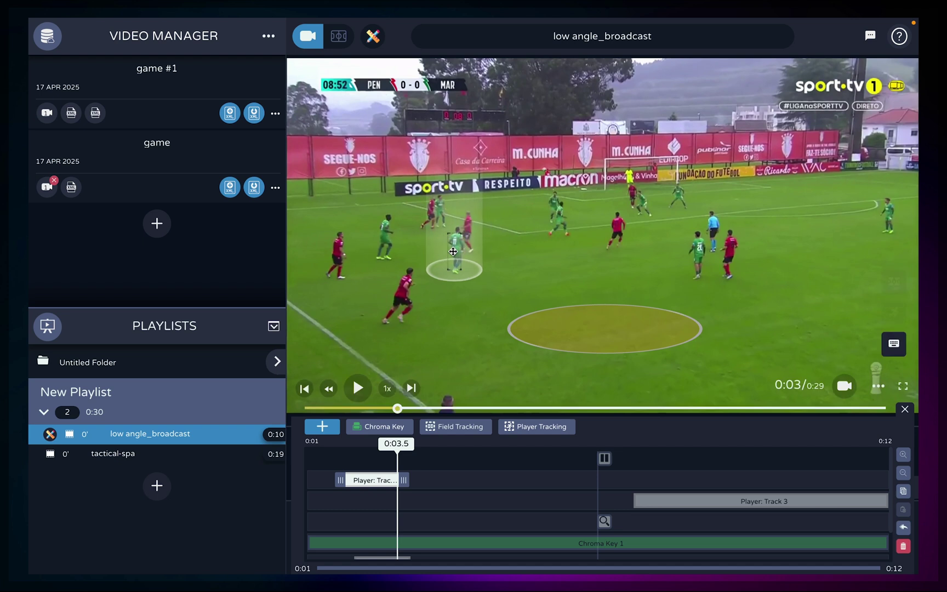
{"action": "key", "text": "space"}
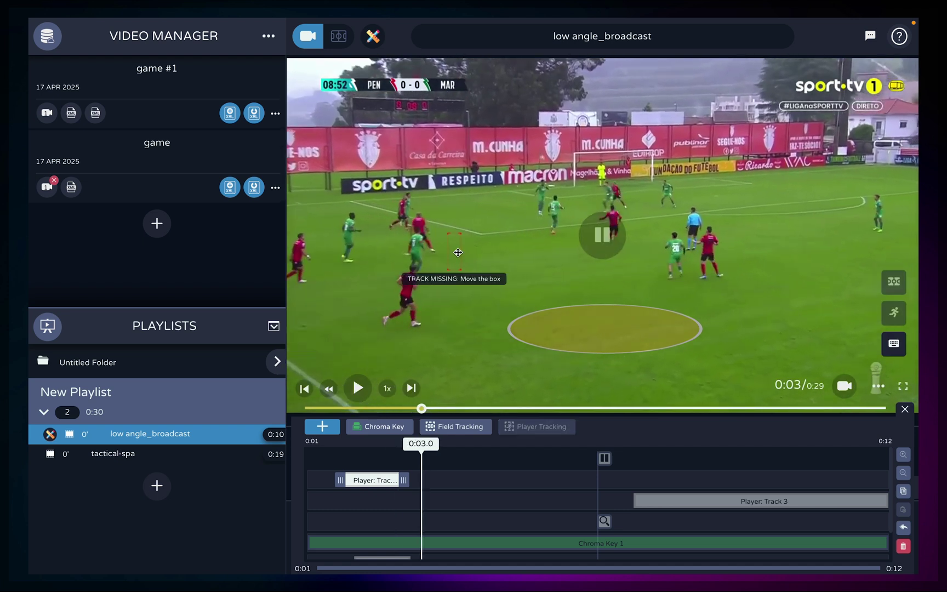
{"action": "left_click_drag", "start_coordinate": [457, 253], "coordinate": [412, 257]}
Manually track the green player through short playback stretches until 0:06.2, and deselect the spotlight.
{"action": "key", "text": "space"}
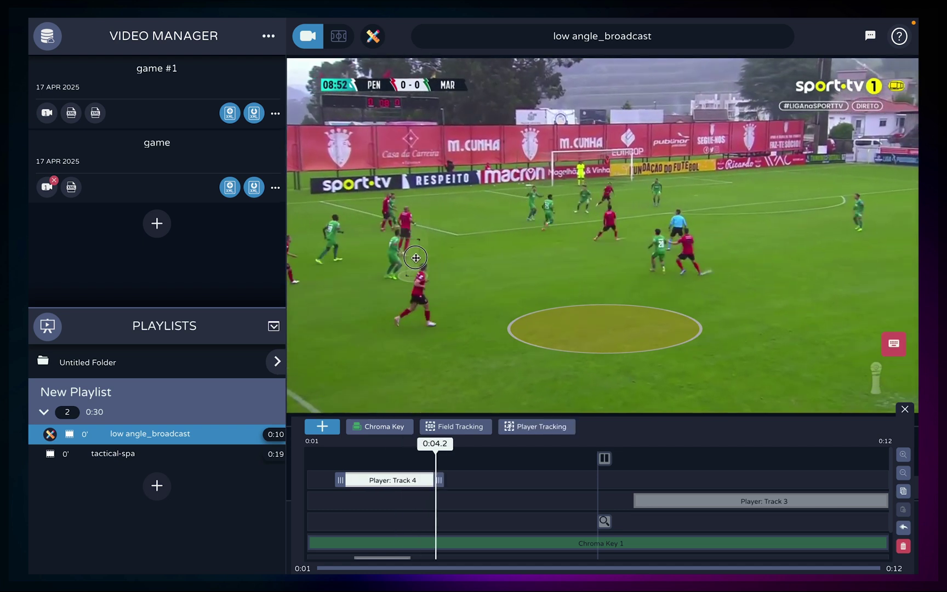
{"action": "key", "text": "space"}
{"action": "key", "text": "space"}
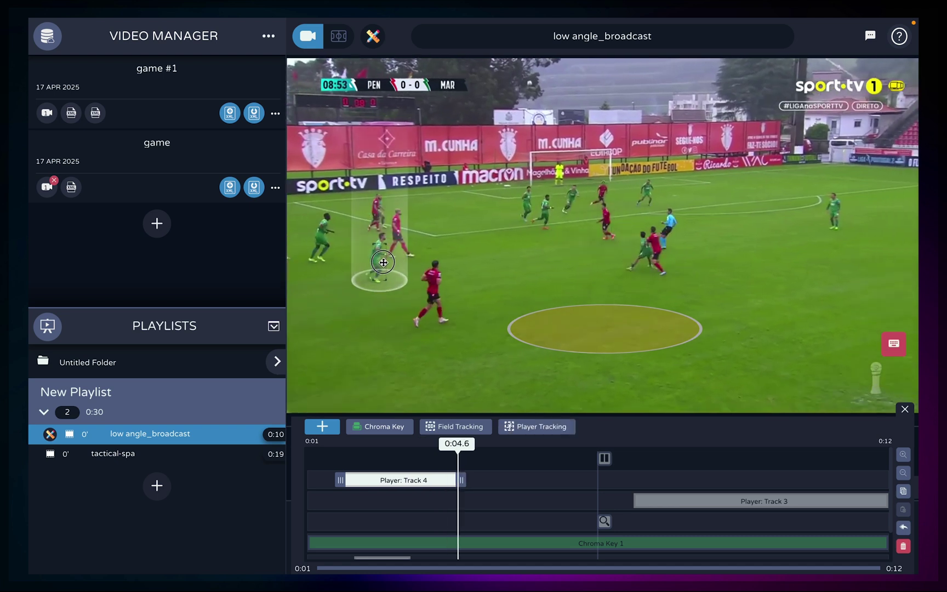
{"action": "key", "text": "space"}
{"action": "key", "text": "space"}
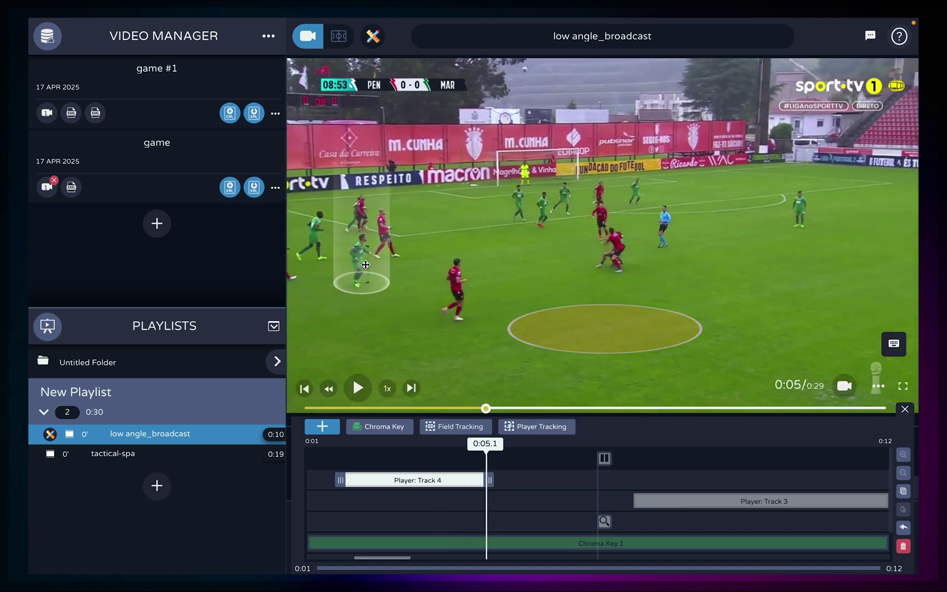
{"action": "key", "text": "space"}
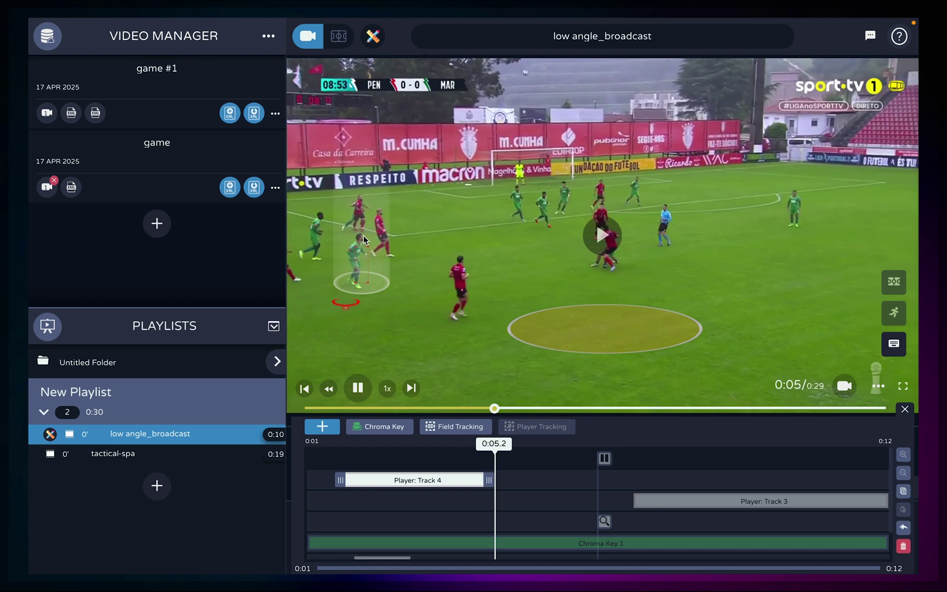
{"action": "key", "text": "space"}
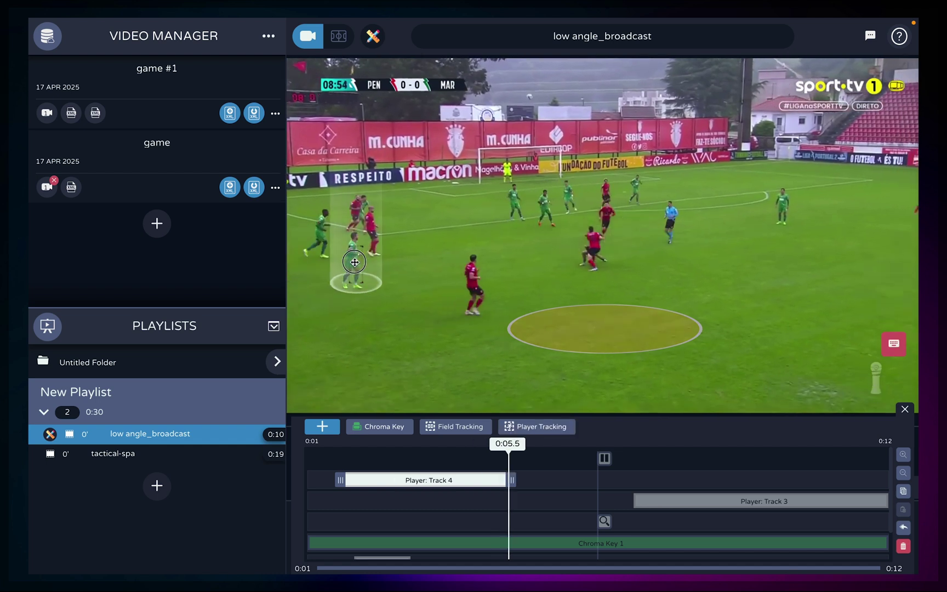
{"action": "key", "text": "space"}
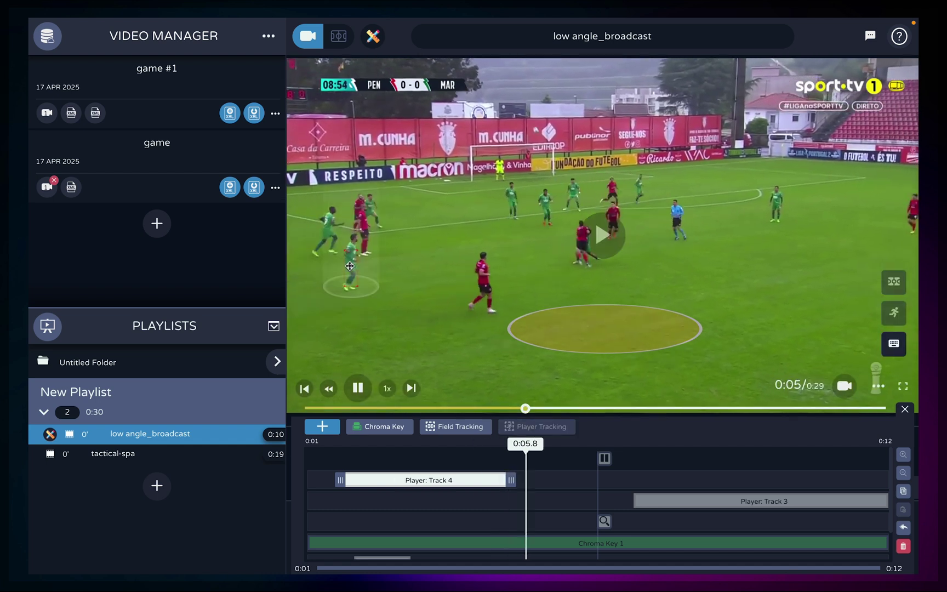
{"action": "key", "text": "space"}
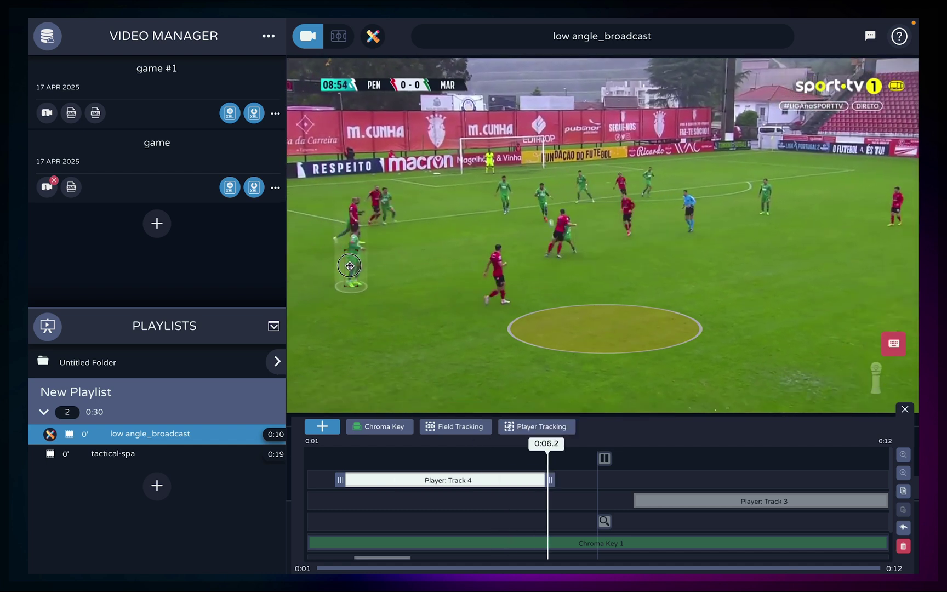
{"action": "mouse_move", "coordinate": [353, 263]}
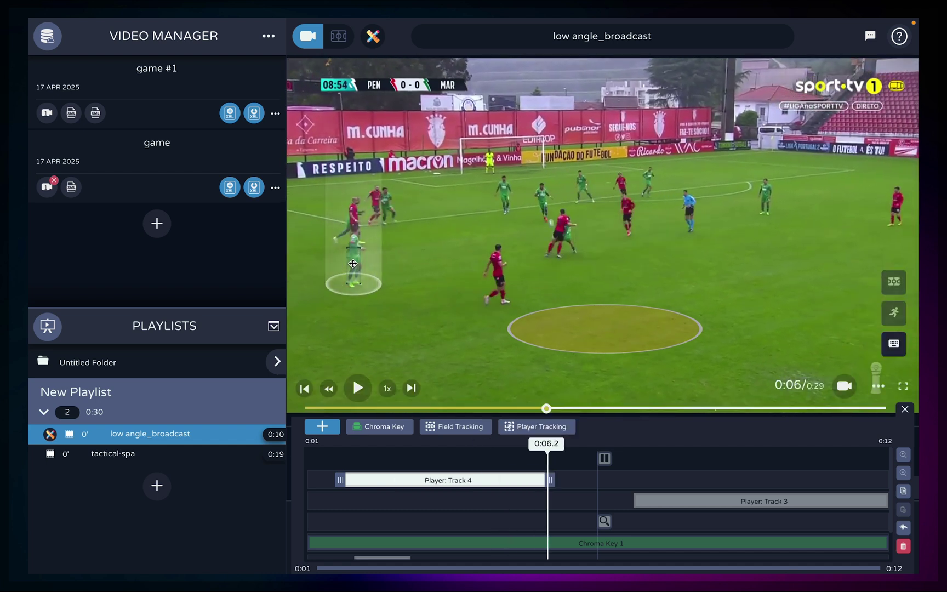
{"action": "left_click", "coordinate": [508, 514]}
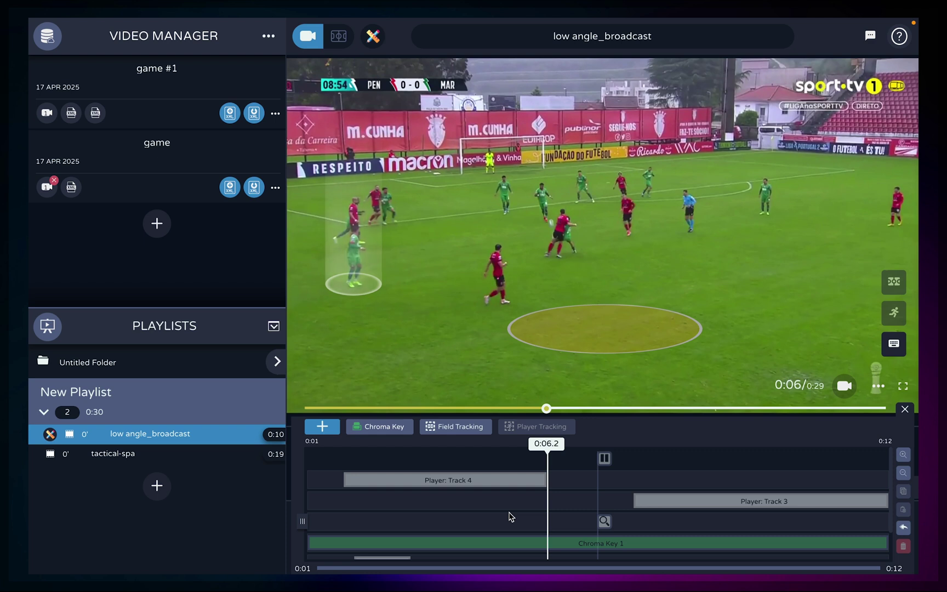
Run Automatic Field Tracking on the low angle_broadcast clip.
{"action": "key", "text": "space"}
{"action": "key", "text": "space"}
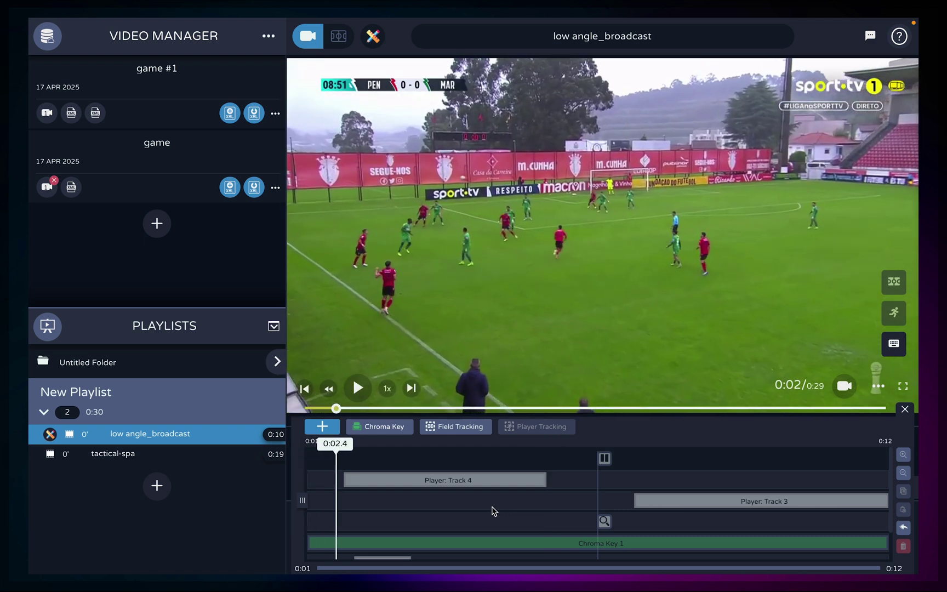
{"action": "left_click", "coordinate": [452, 433]}
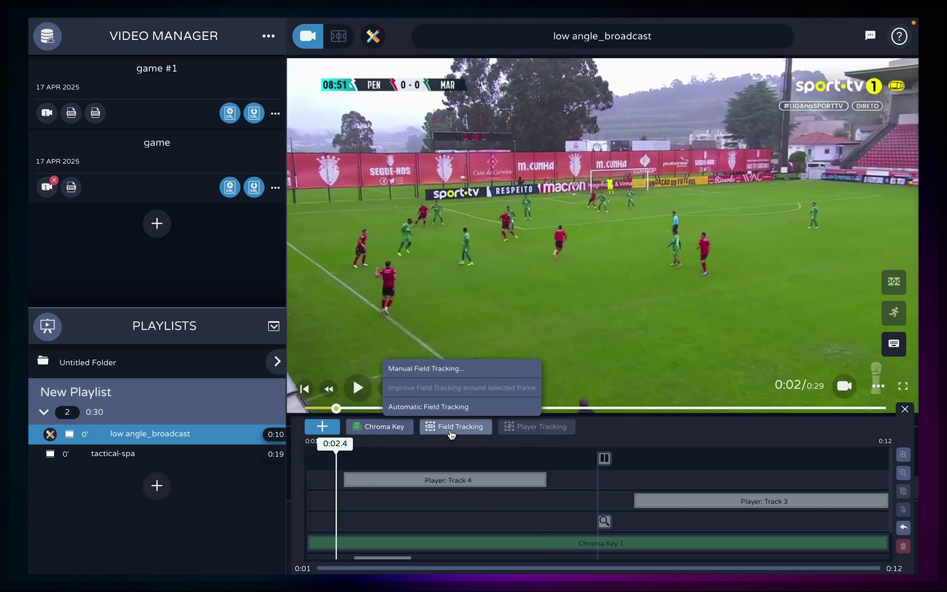
{"action": "left_click", "coordinate": [446, 410]}
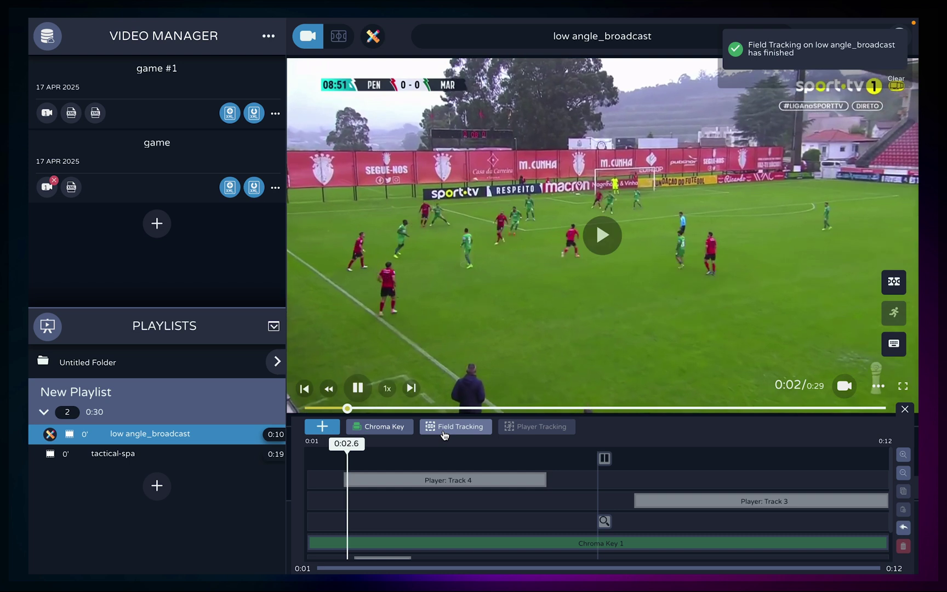
Switch the Track 4 green player's spotlight to 3D and deselect it.
{"action": "left_click", "coordinate": [445, 481]}
{"action": "left_click", "coordinate": [472, 268]}
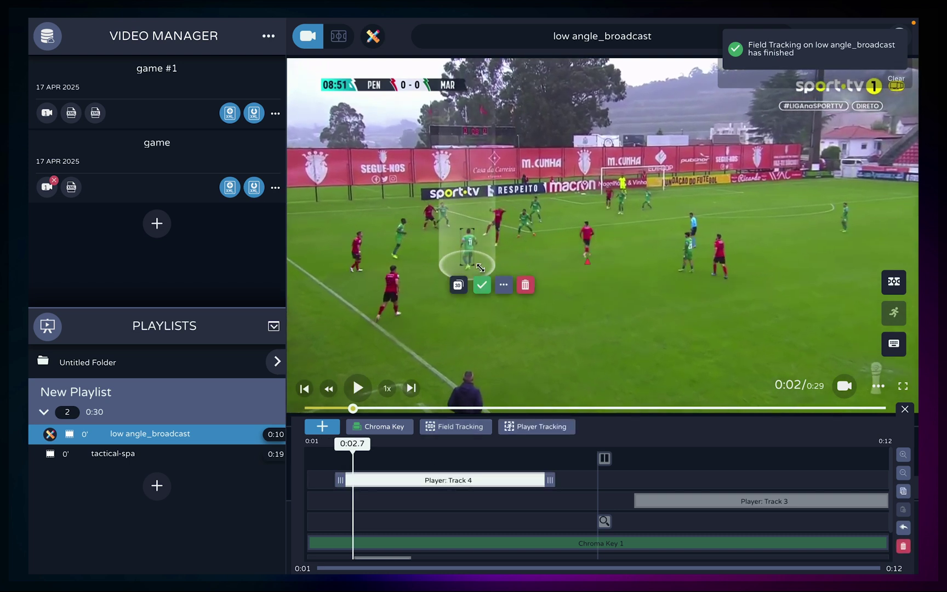
{"action": "left_click", "coordinate": [447, 453]}
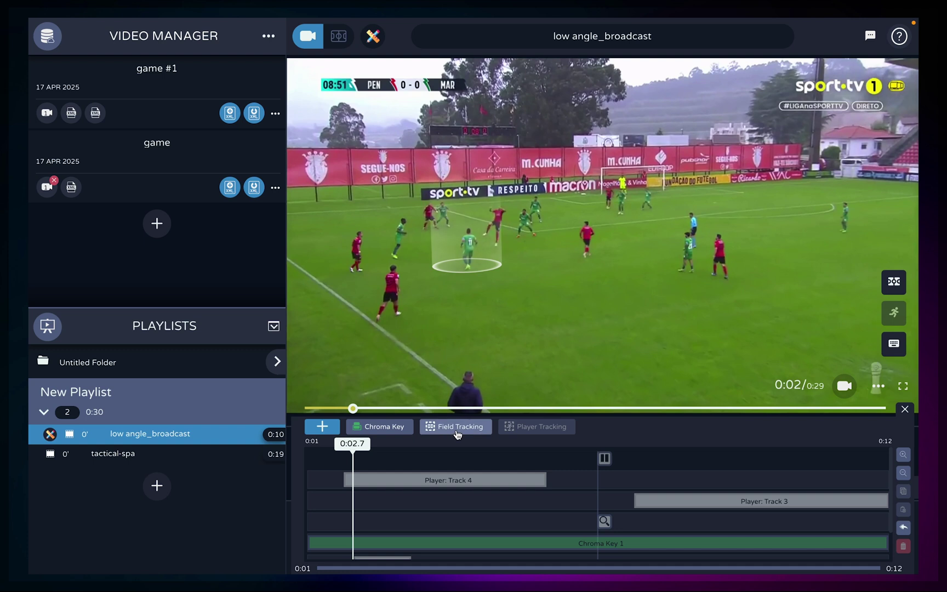
Examine the Manual Field Tracking setup and its pitch reference points, and close it without processing.
{"action": "left_click", "coordinate": [453, 427]}
{"action": "left_click", "coordinate": [454, 374]}
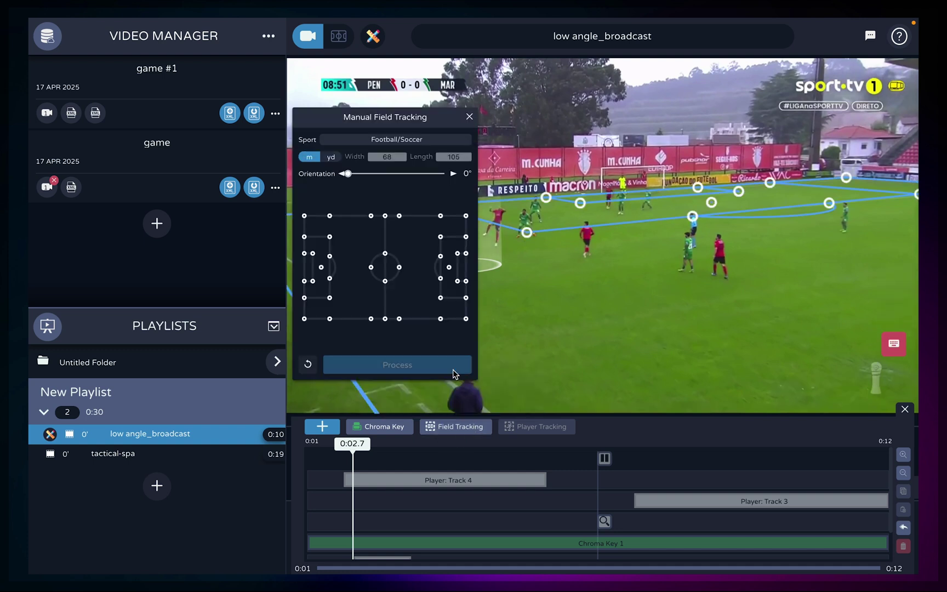
{"action": "left_click_drag", "start_coordinate": [412, 120], "coordinate": [694, 217]}
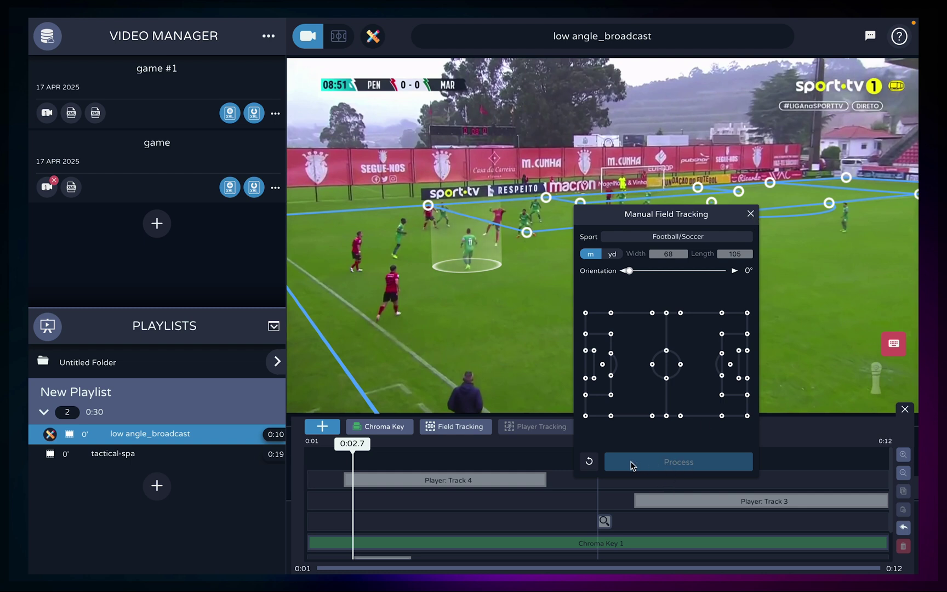
{"action": "left_click_drag", "start_coordinate": [700, 222], "coordinate": [672, 163]}
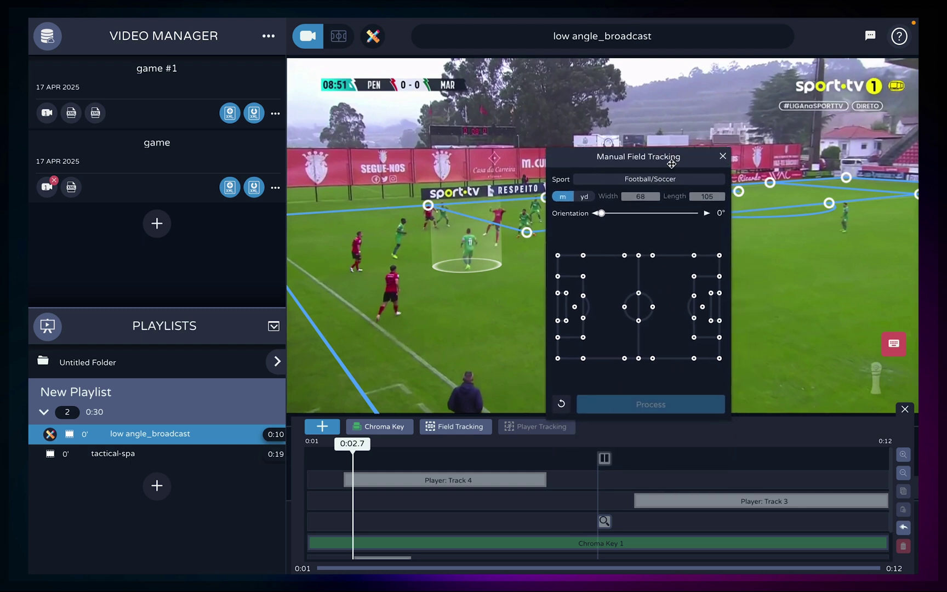
{"action": "left_click", "coordinate": [724, 156]}
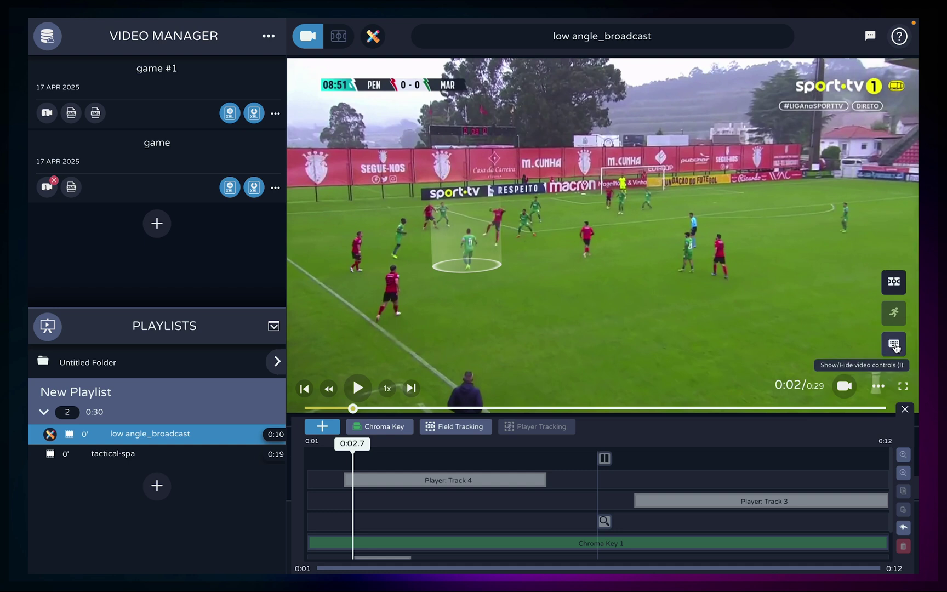
Check the tracked field lines by showing the field overlay on the video, and hide it again.
{"action": "left_click", "coordinate": [896, 284]}
{"action": "left_click", "coordinate": [897, 284]}
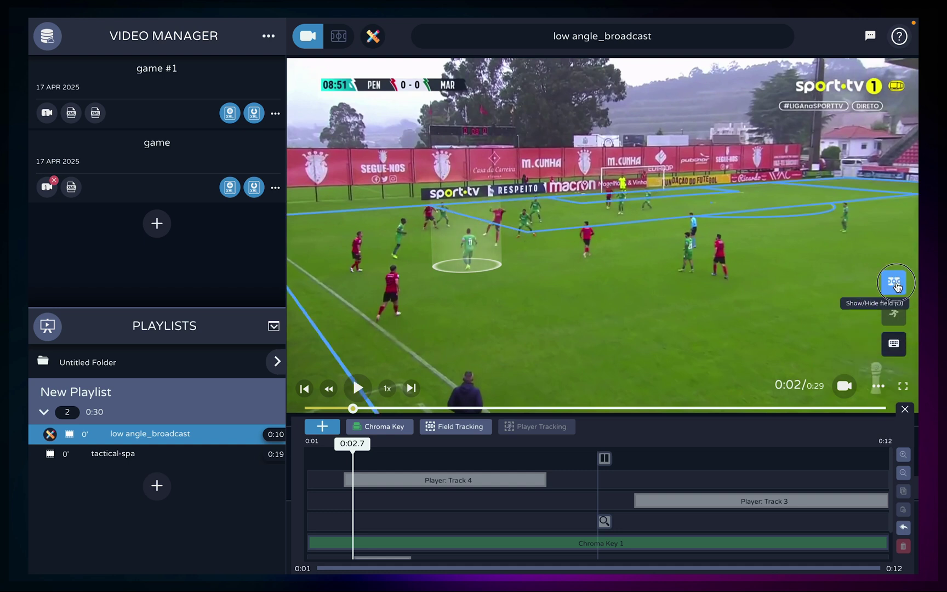
{"action": "left_click", "coordinate": [896, 284]}
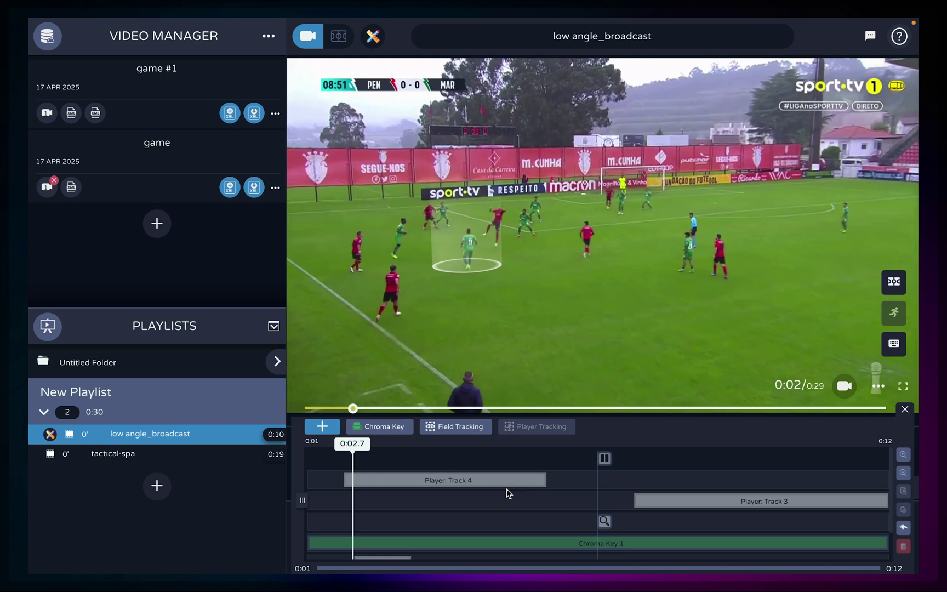
Run Automatic Field Tracking on the tactical-spa clip.
{"action": "left_click", "coordinate": [250, 454]}
{"action": "left_click", "coordinate": [455, 426]}
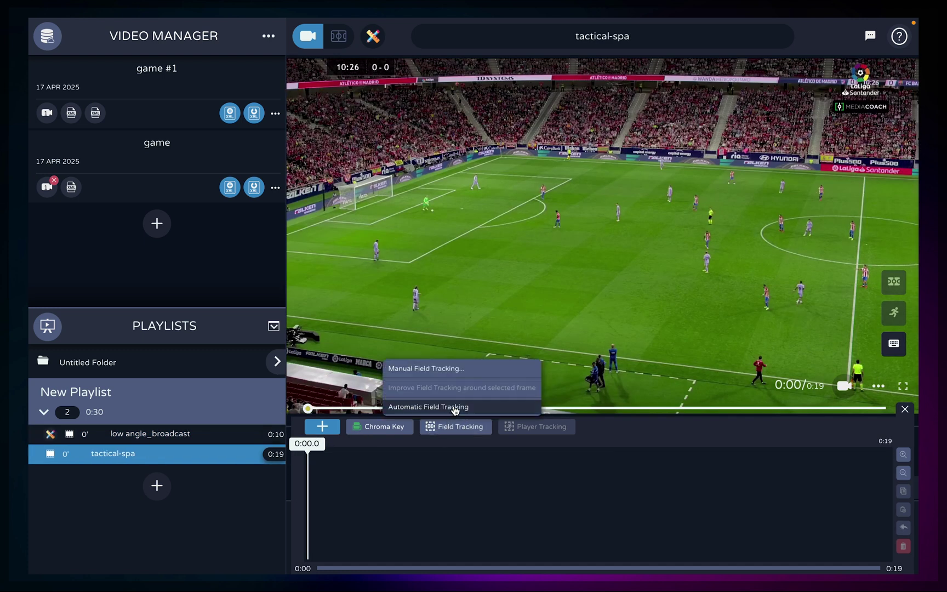
{"action": "left_click", "coordinate": [455, 408]}
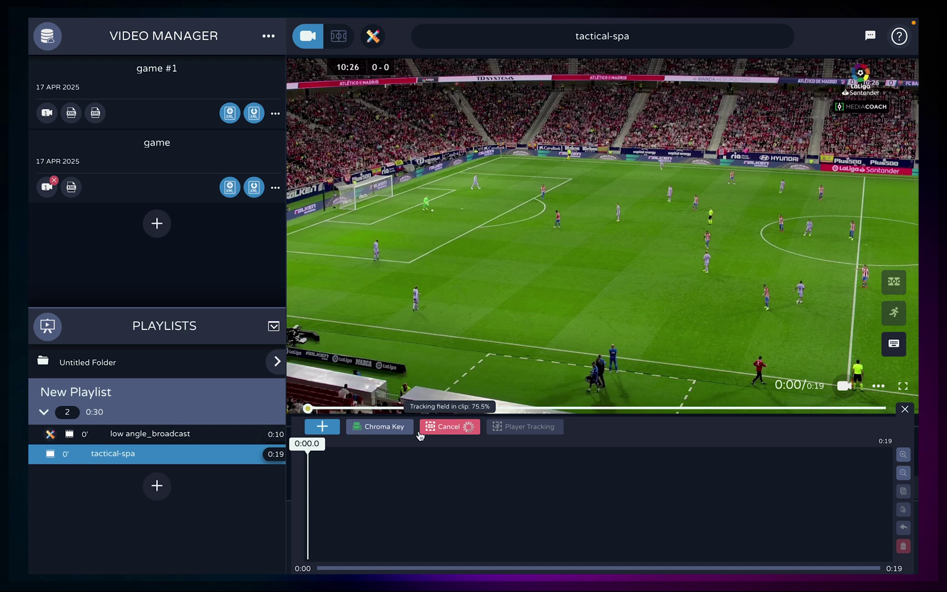
Return to the low angle_broadcast clip and delete the green player's Track 4 spotlight.
{"action": "left_click", "coordinate": [235, 435]}
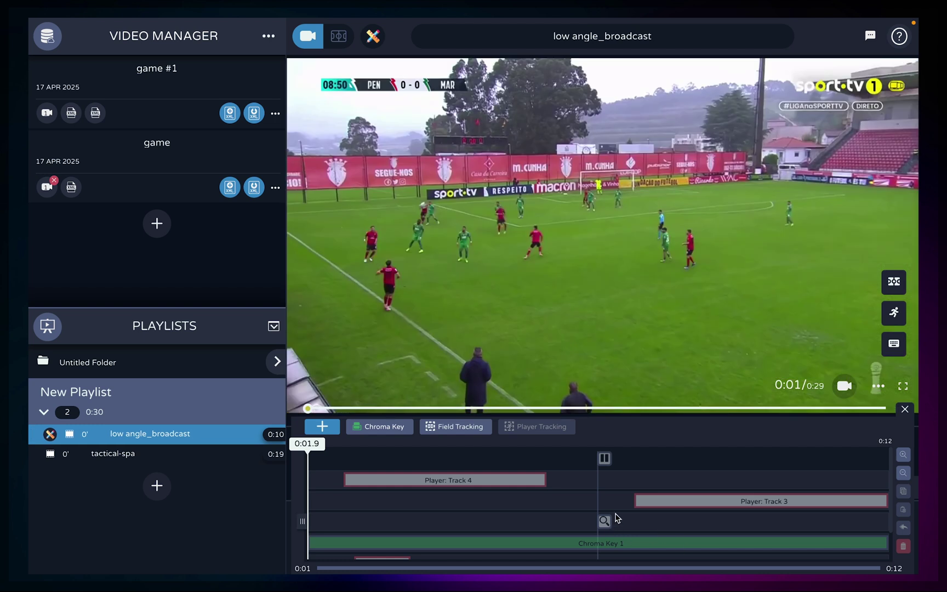
{"action": "left_click", "coordinate": [659, 504]}
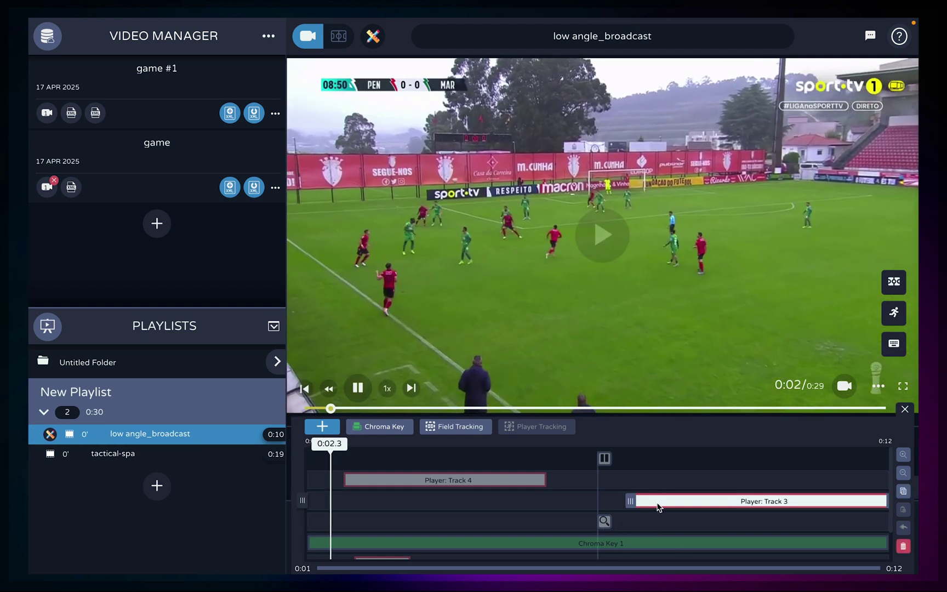
{"action": "left_click", "coordinate": [496, 478]}
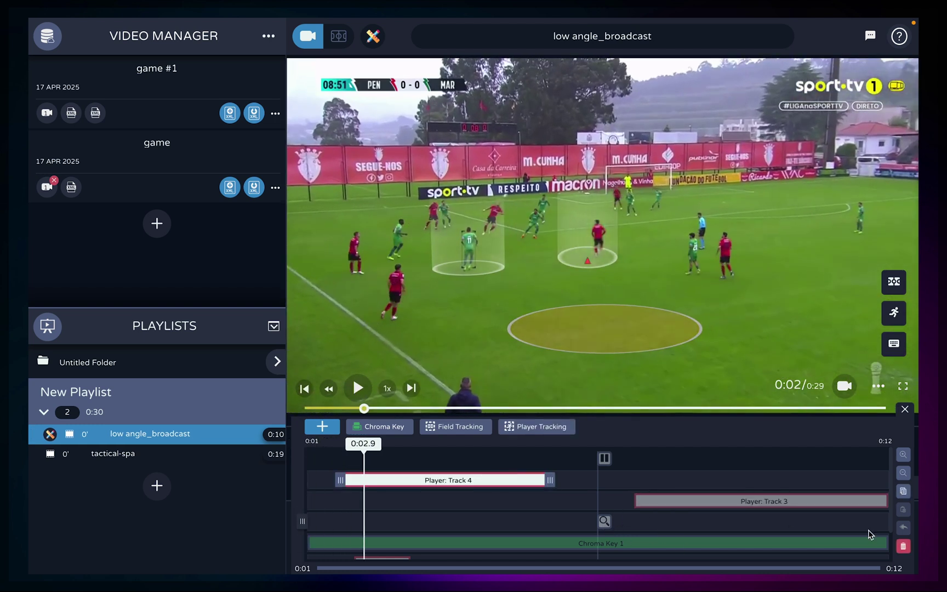
{"action": "left_click", "coordinate": [902, 546]}
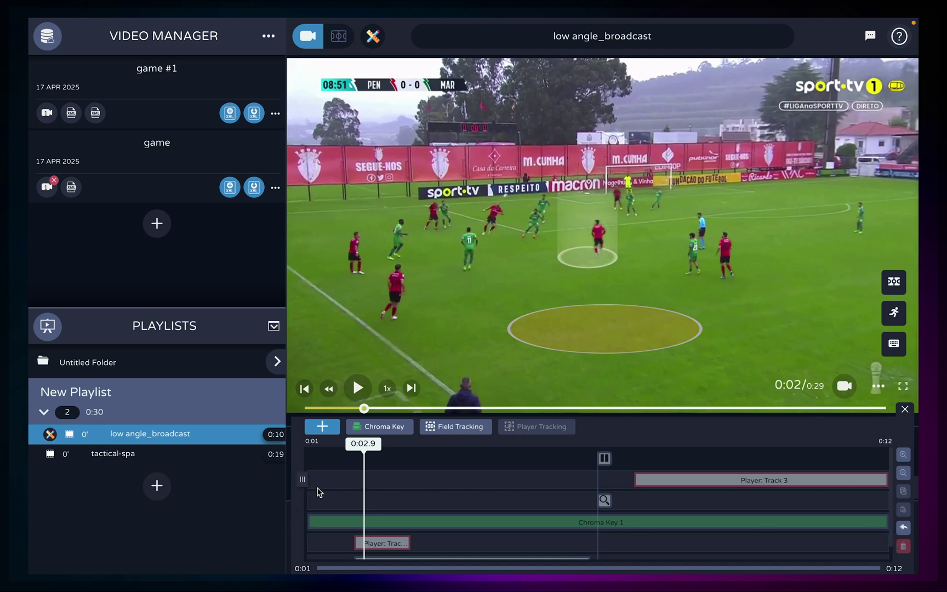
Examine the video export settings for New Playlist, toggling the Annotations option, and close them without exporting.
{"action": "left_click", "coordinate": [276, 412]}
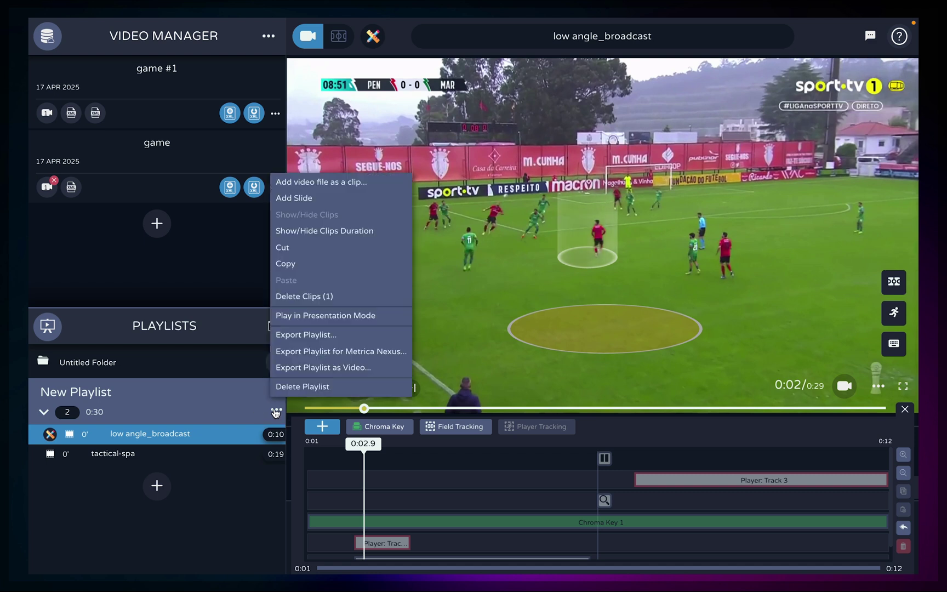
{"action": "left_click", "coordinate": [382, 370]}
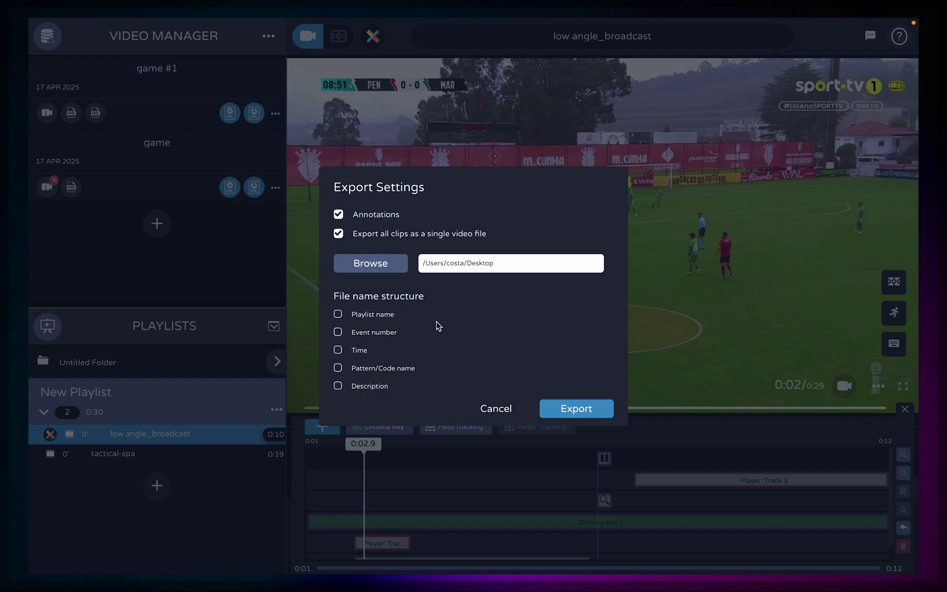
{"action": "left_click", "coordinate": [339, 216]}
{"action": "left_click", "coordinate": [339, 216]}
{"action": "left_click", "coordinate": [339, 216]}
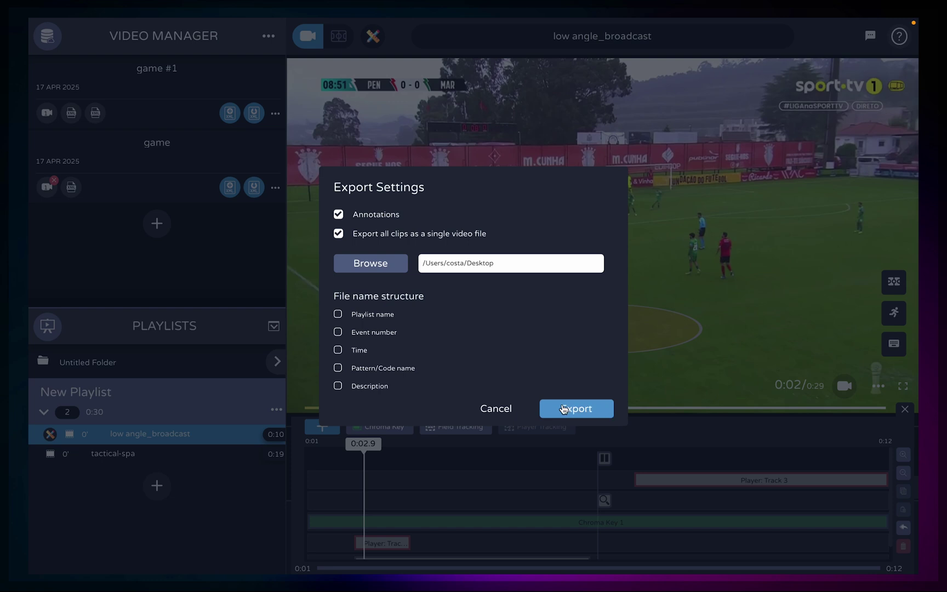
{"action": "left_click", "coordinate": [493, 409]}
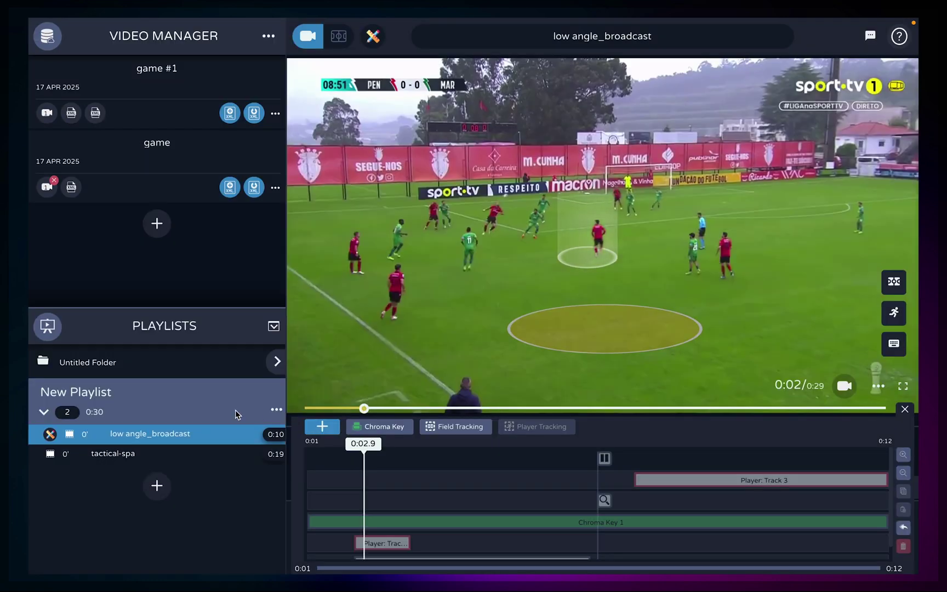
Open New Playlist in presentation mode, and play and pause the low angle_broadcast clip.
{"action": "left_click", "coordinate": [53, 332]}
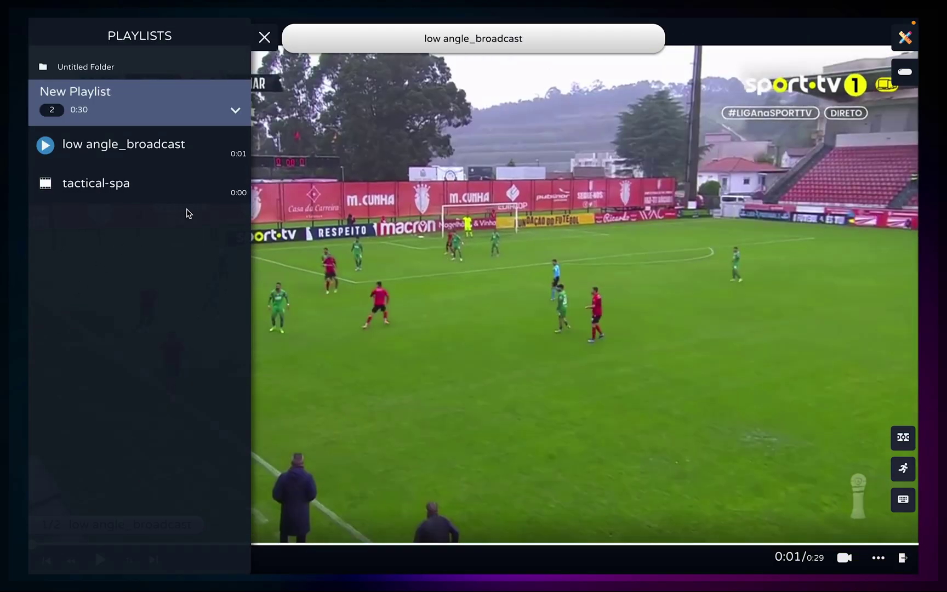
{"action": "left_click", "coordinate": [342, 201]}
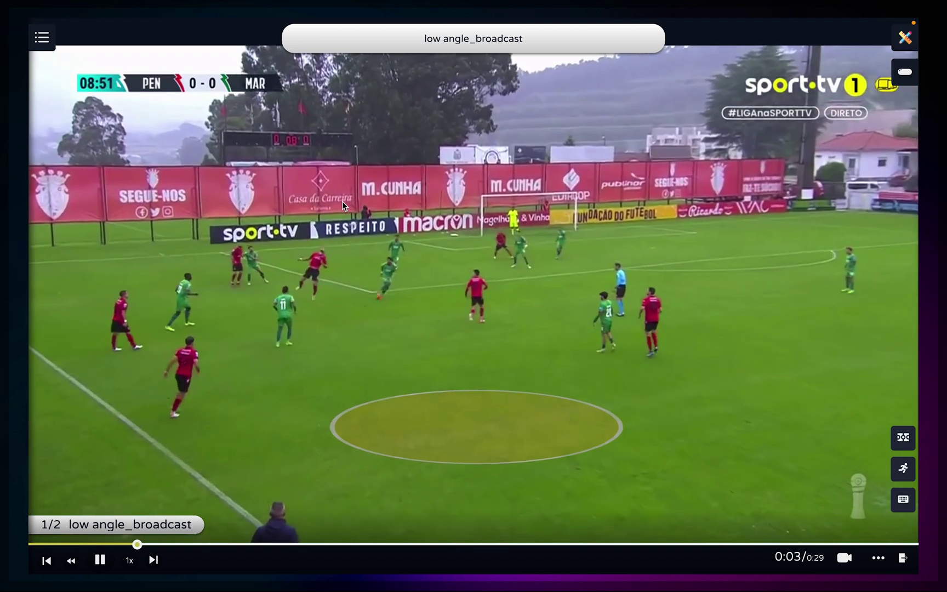
{"action": "left_click", "coordinate": [342, 201]}
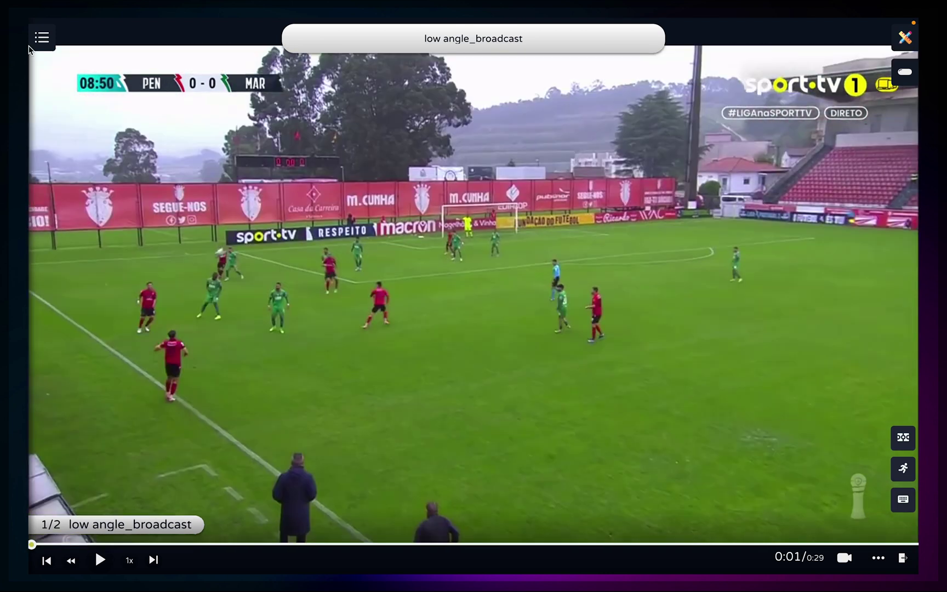
Switch the presentation to the tactical-spa clip and back to low angle_broadcast, pausing it at about 0:03.
{"action": "left_click", "coordinate": [47, 46]}
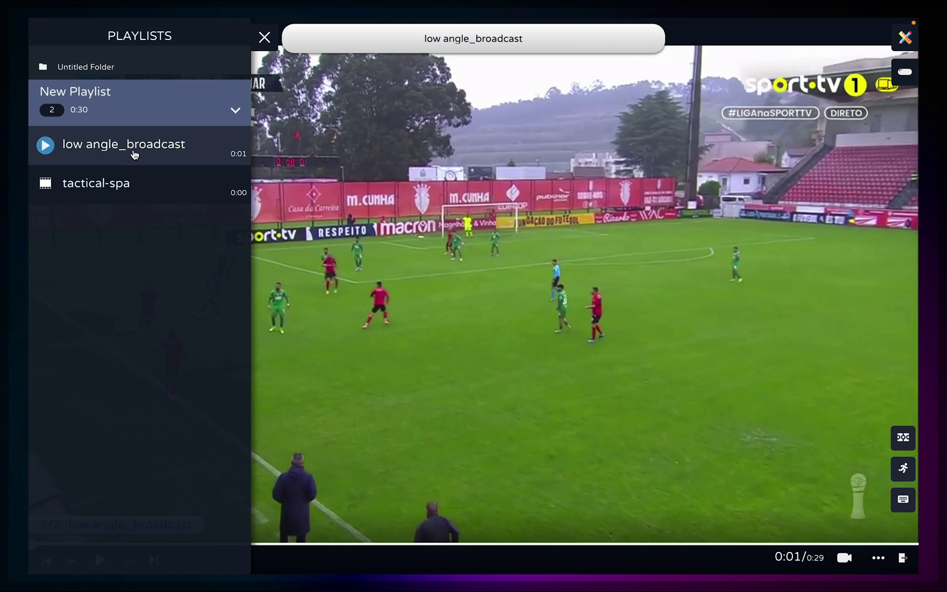
{"action": "left_click", "coordinate": [135, 183]}
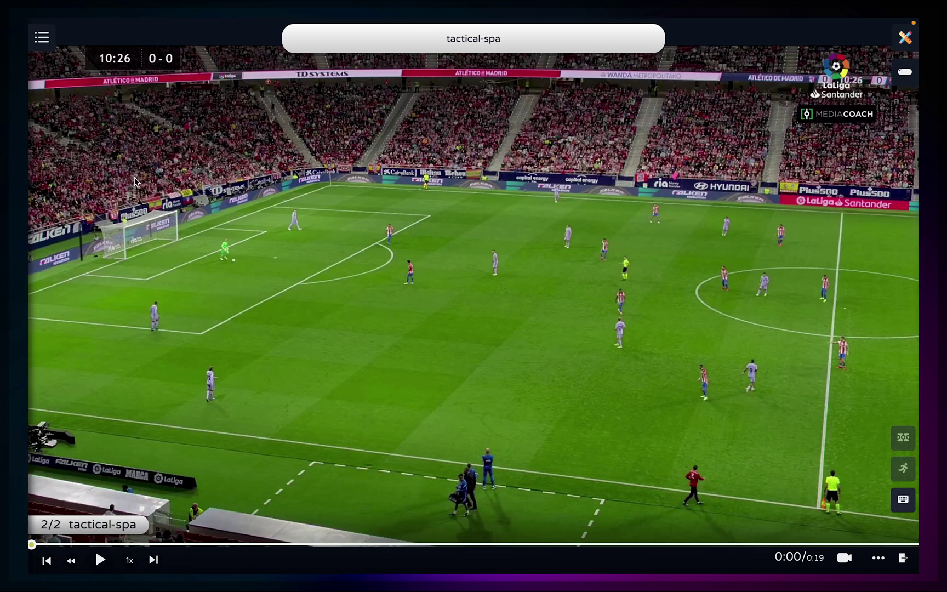
{"action": "left_click", "coordinate": [42, 37]}
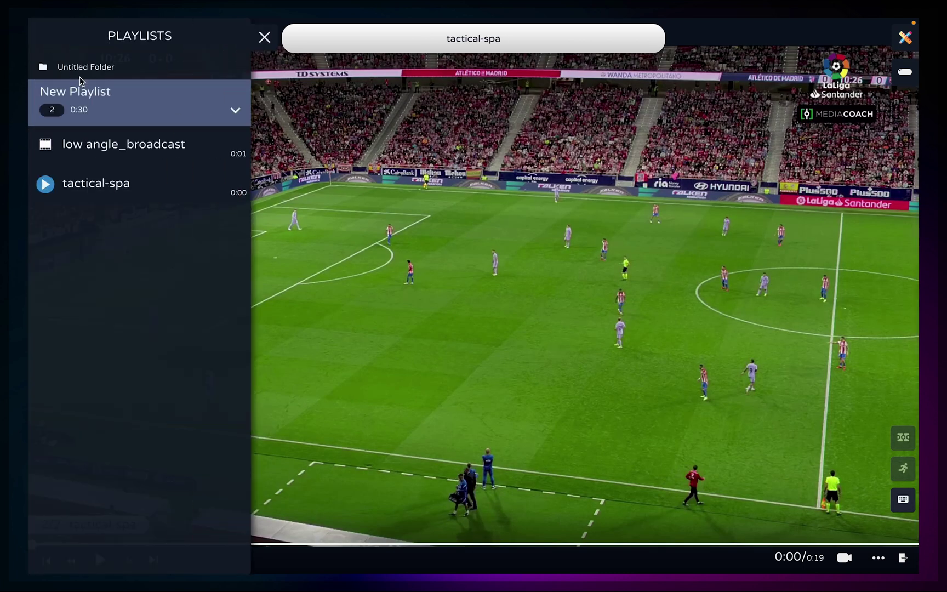
{"action": "left_click", "coordinate": [114, 148]}
{"action": "left_click", "coordinate": [628, 329]}
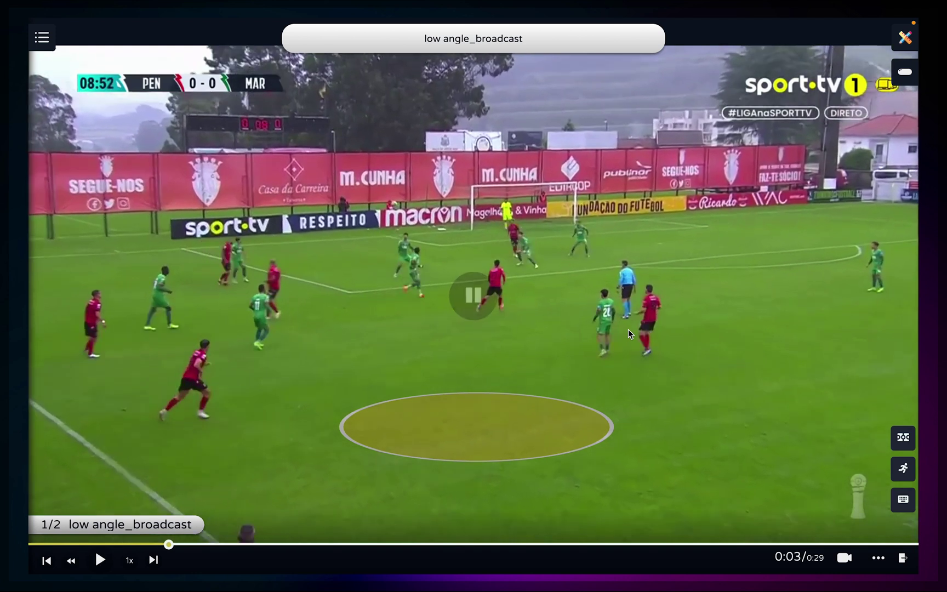
Draw two freehand arrows on the paused frame, one leading away from green player 20 and one from the farthest green player, both toward the touchline.
{"action": "left_click", "coordinate": [905, 38]}
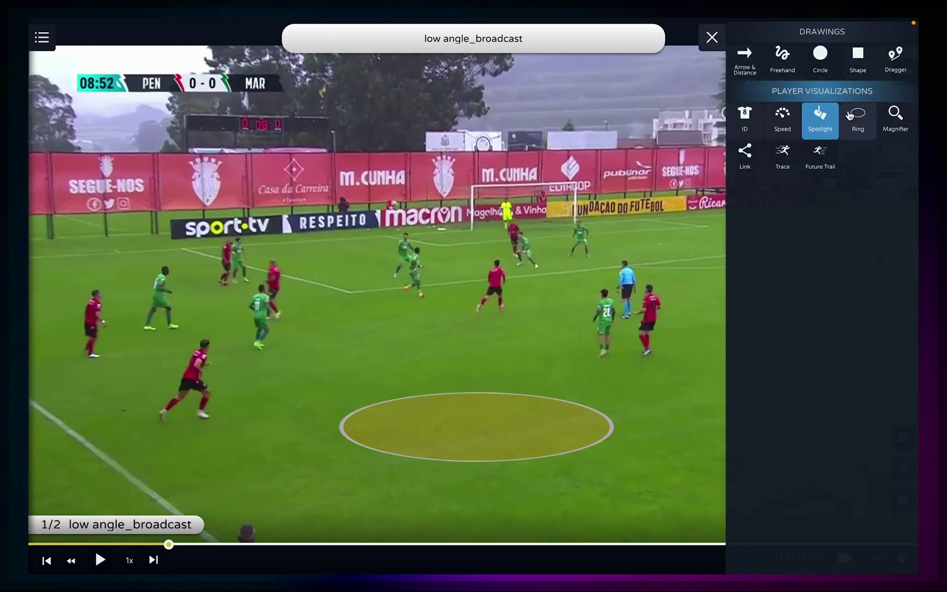
{"action": "left_click", "coordinate": [896, 116]}
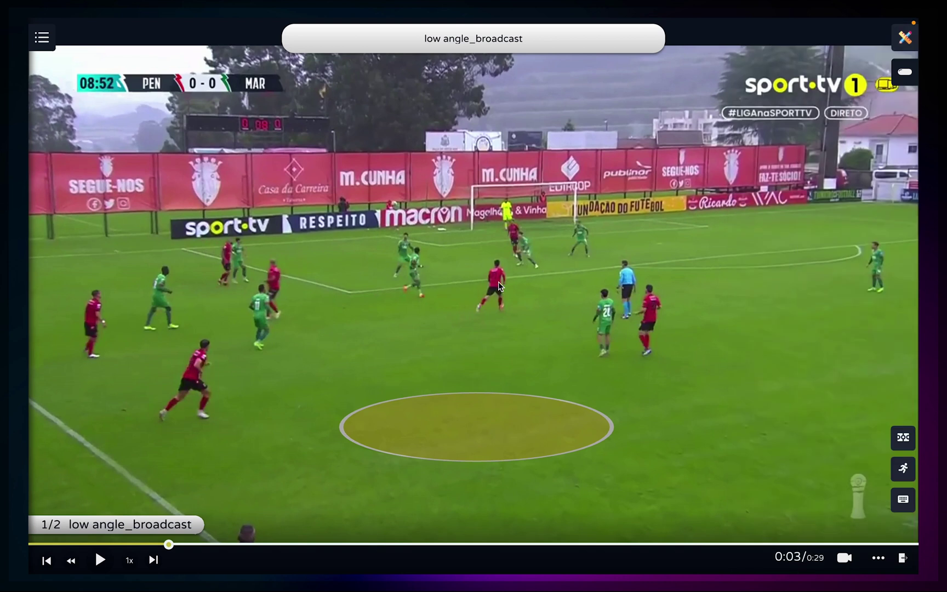
{"action": "left_click", "coordinate": [905, 37]}
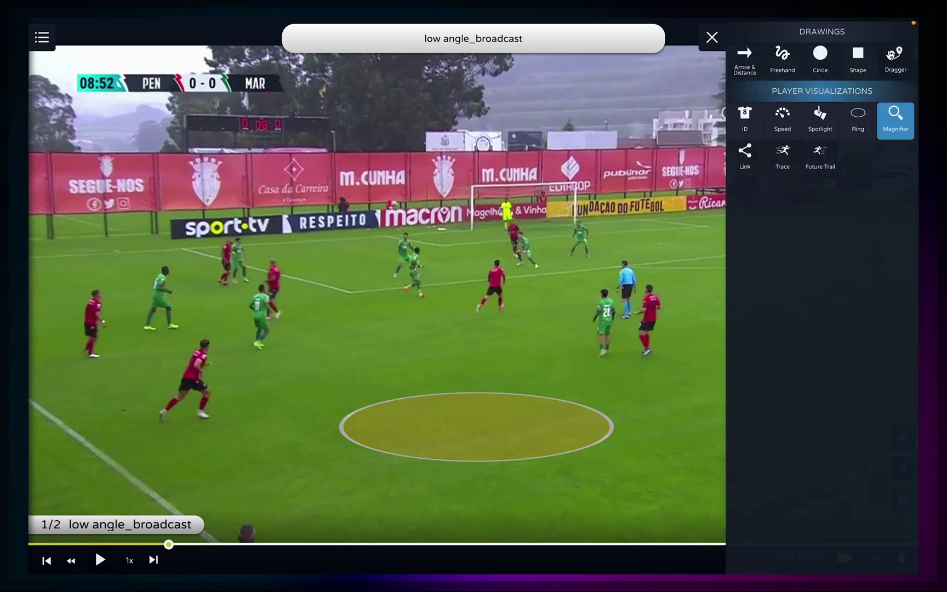
{"action": "left_click", "coordinate": [781, 62]}
{"action": "left_click_drag", "start_coordinate": [597, 345], "coordinate": [318, 339]}
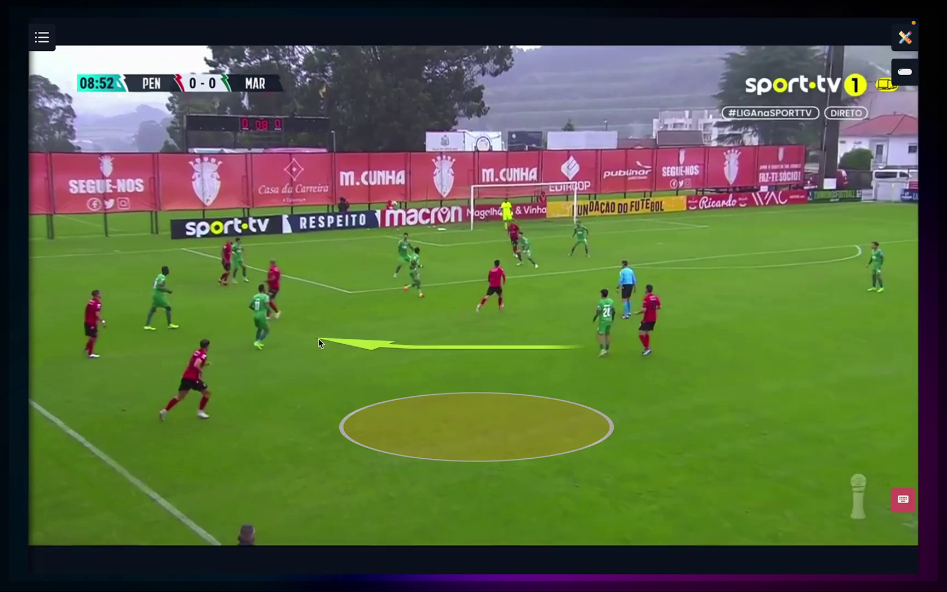
{"action": "left_click", "coordinate": [332, 362]}
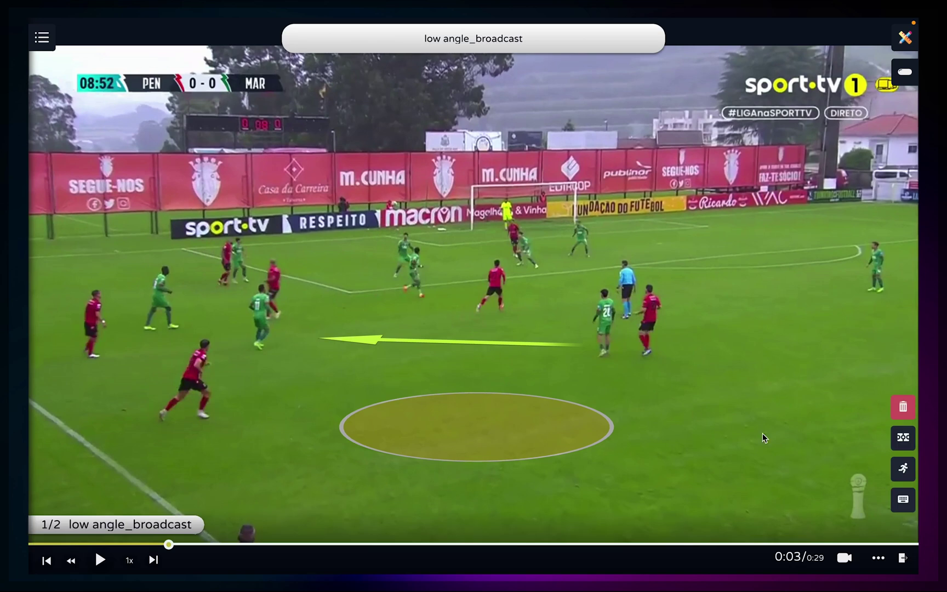
{"action": "left_click_drag", "start_coordinate": [868, 288], "coordinate": [717, 319]}
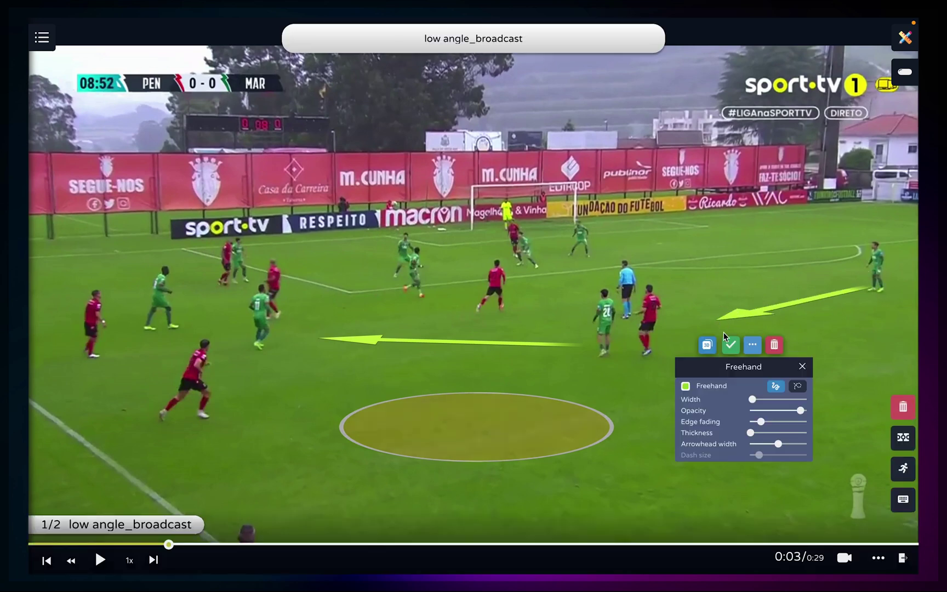
{"action": "left_click", "coordinate": [735, 348]}
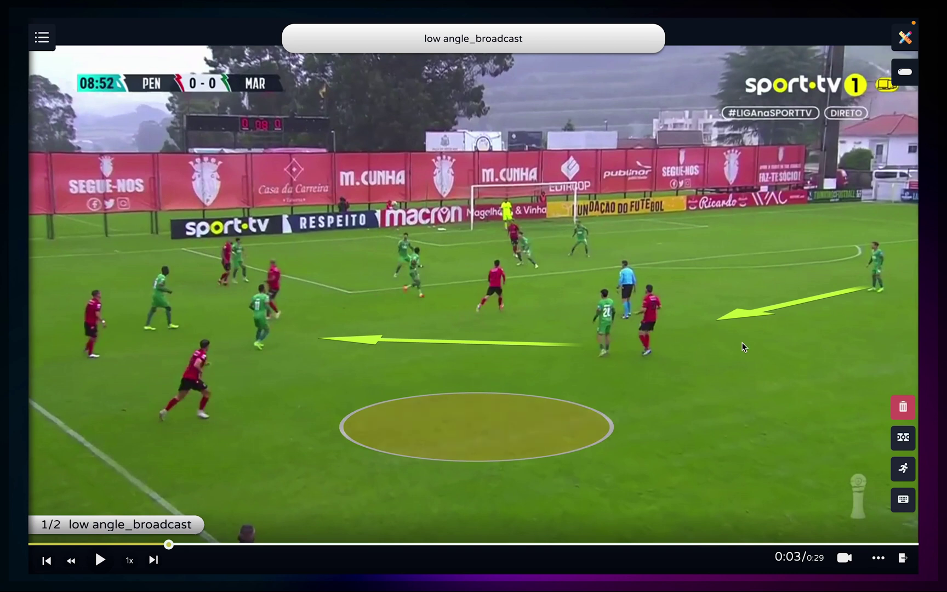
Play the clip on to 0:05, and enable Resume Play manually and Touch Mode in the presentation settings.
{"action": "key", "text": "space"}
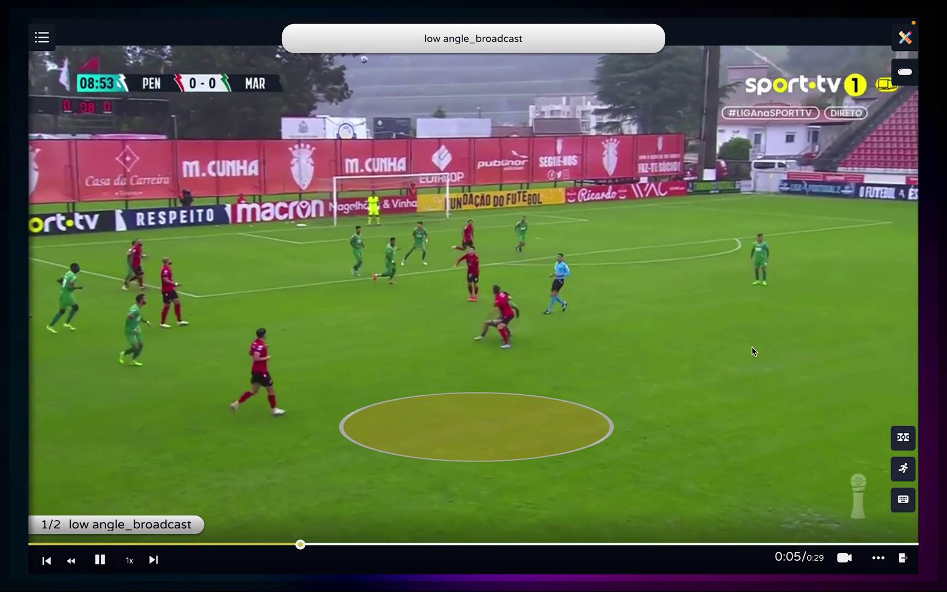
{"action": "key", "text": "space"}
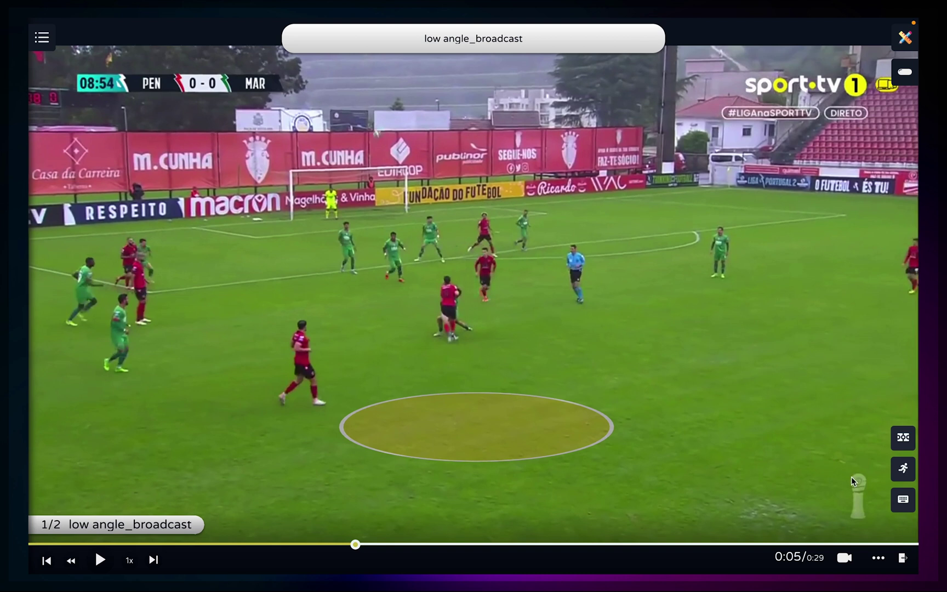
{"action": "left_click", "coordinate": [878, 559]}
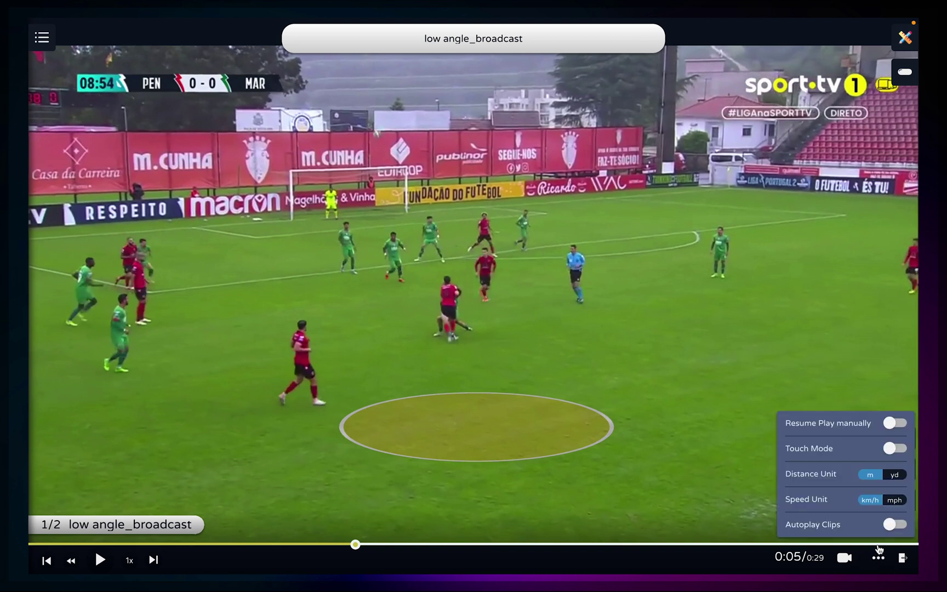
{"action": "left_click", "coordinate": [895, 424]}
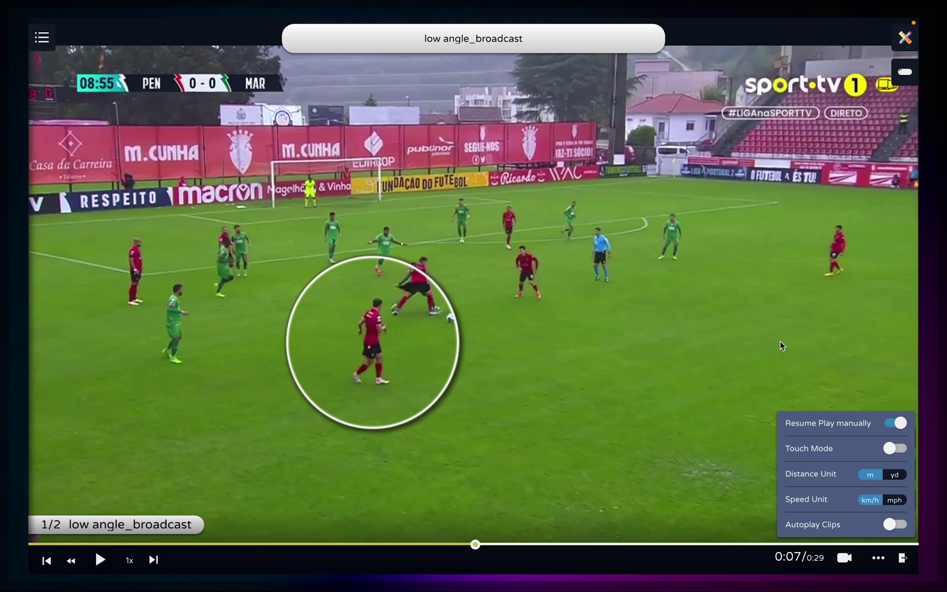
{"action": "left_click", "coordinate": [895, 449]}
Draw four freehand arrows in a row around the magnified players on the paused frame, and resume playback.
{"action": "left_click", "coordinate": [905, 37]}
{"action": "left_click", "coordinate": [744, 164]}
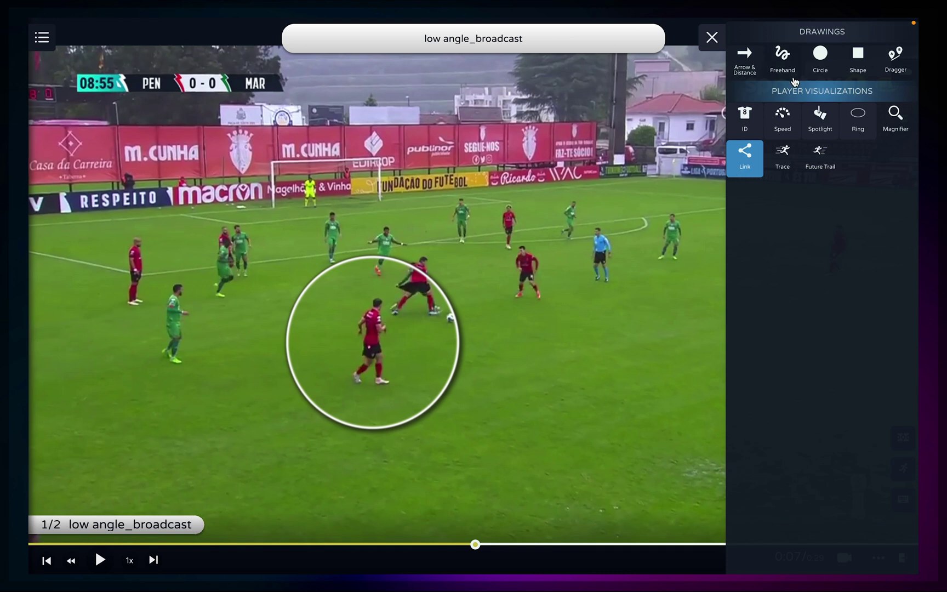
{"action": "left_click", "coordinate": [782, 59]}
{"action": "left_click_drag", "start_coordinate": [800, 275], "coordinate": [651, 280]}
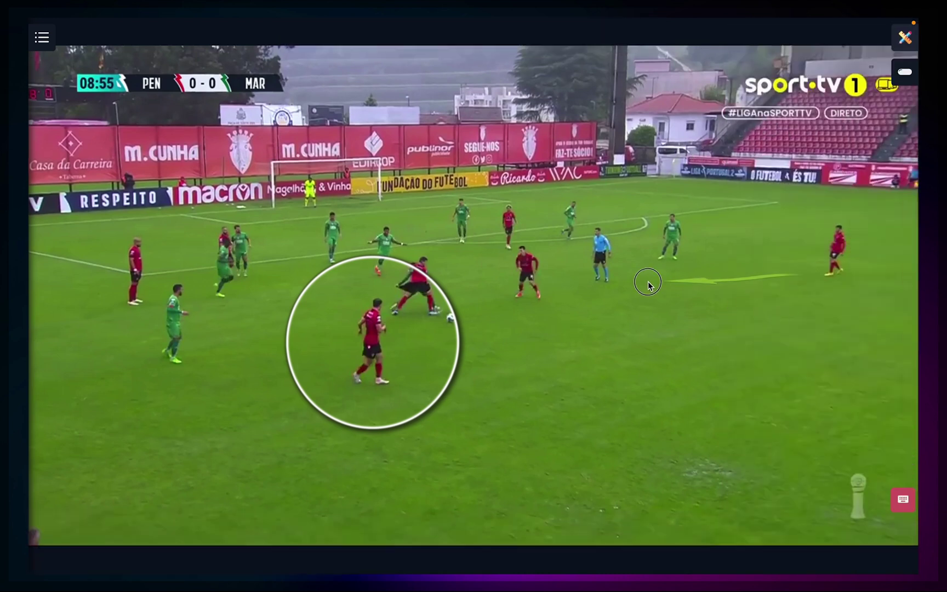
{"action": "left_click_drag", "start_coordinate": [736, 360], "coordinate": [549, 360]}
{"action": "left_click_drag", "start_coordinate": [546, 408], "coordinate": [492, 311]}
{"action": "left_click_drag", "start_coordinate": [186, 370], "coordinate": [270, 283]}
{"action": "key", "text": "space"}
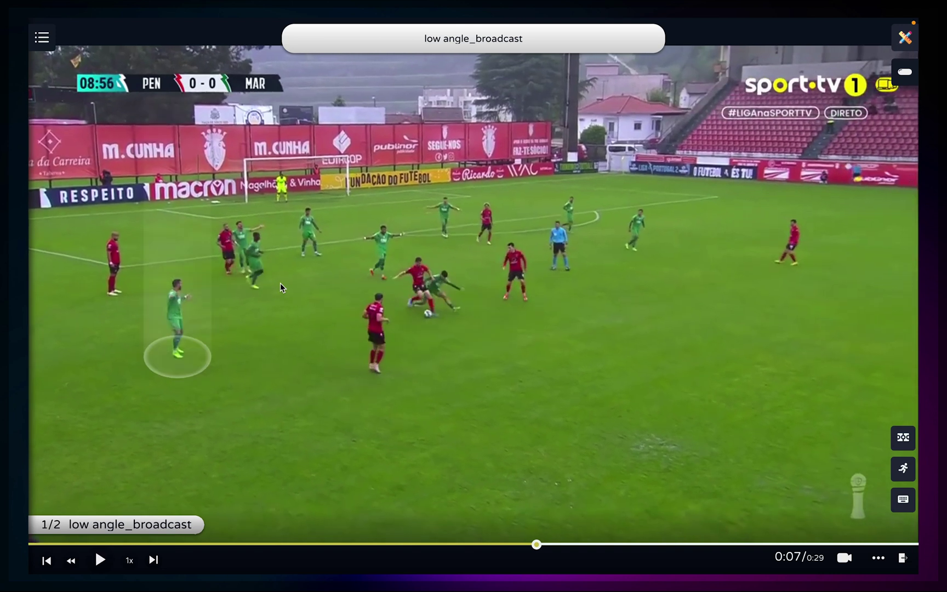
Try the distance and speed unit options, keep metres and km/h, and turn on Autoplay Clips.
{"action": "left_click", "coordinate": [879, 558]}
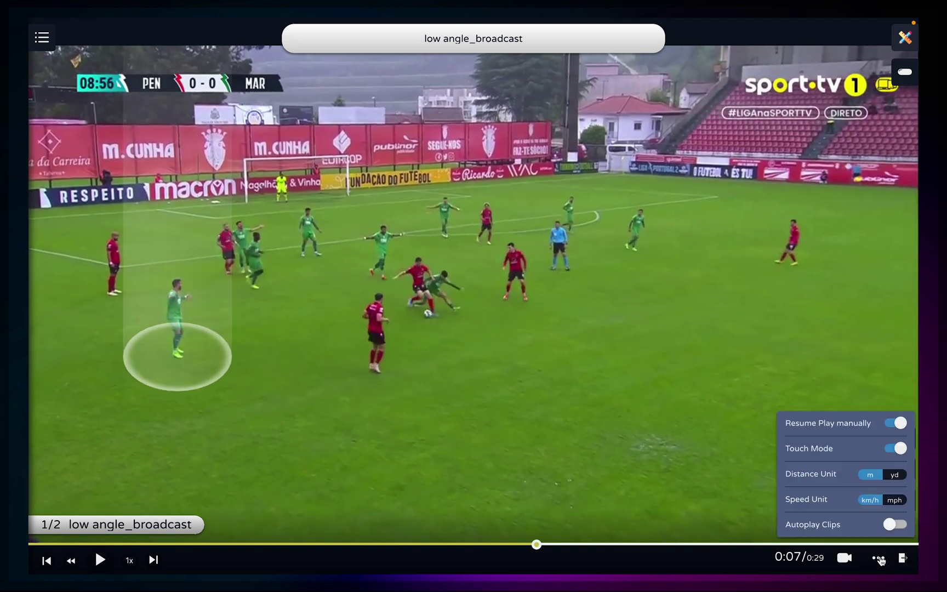
{"action": "left_click", "coordinate": [893, 475]}
{"action": "left_click", "coordinate": [871, 475]}
{"action": "left_click", "coordinate": [875, 503]}
{"action": "left_click", "coordinate": [875, 504]}
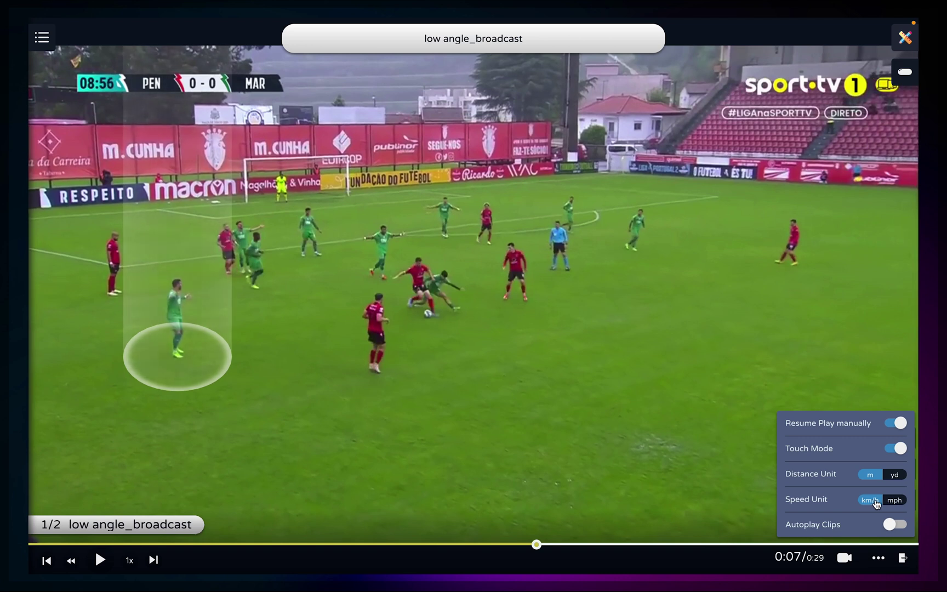
{"action": "left_click", "coordinate": [898, 525]}
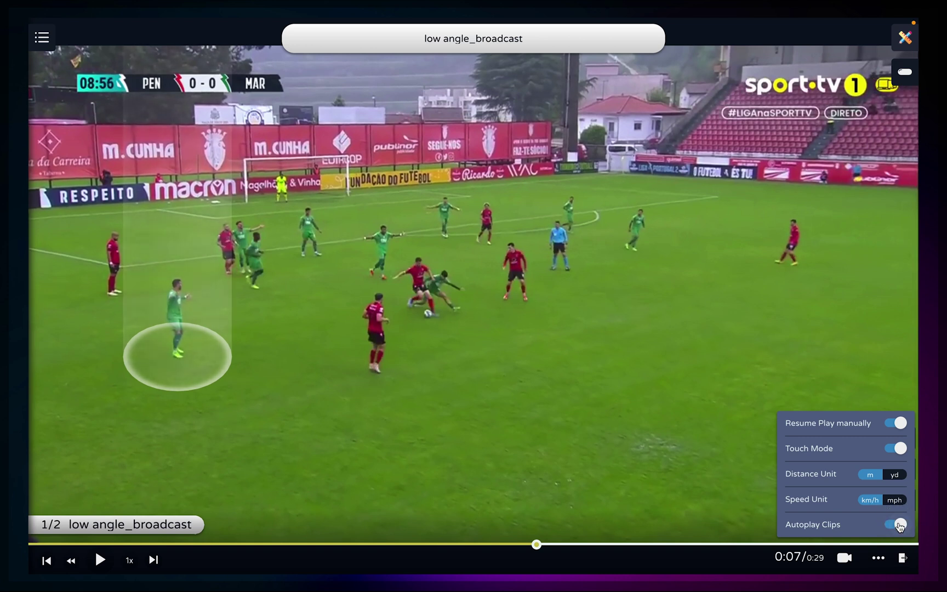
{"action": "left_click", "coordinate": [734, 496]}
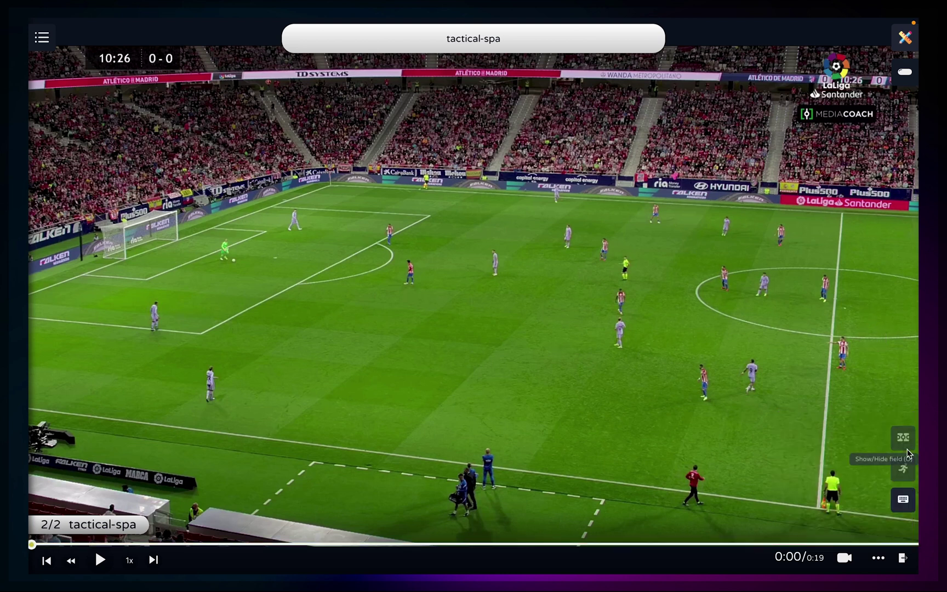
Hide and show the video controls over the tactical-spa clip several times, and exit presentation mode.
{"action": "left_click", "coordinate": [903, 501]}
{"action": "left_click", "coordinate": [903, 500]}
{"action": "left_click", "coordinate": [903, 500]}
{"action": "left_click", "coordinate": [903, 501]}
{"action": "left_click", "coordinate": [904, 501]}
{"action": "left_click", "coordinate": [903, 501]}
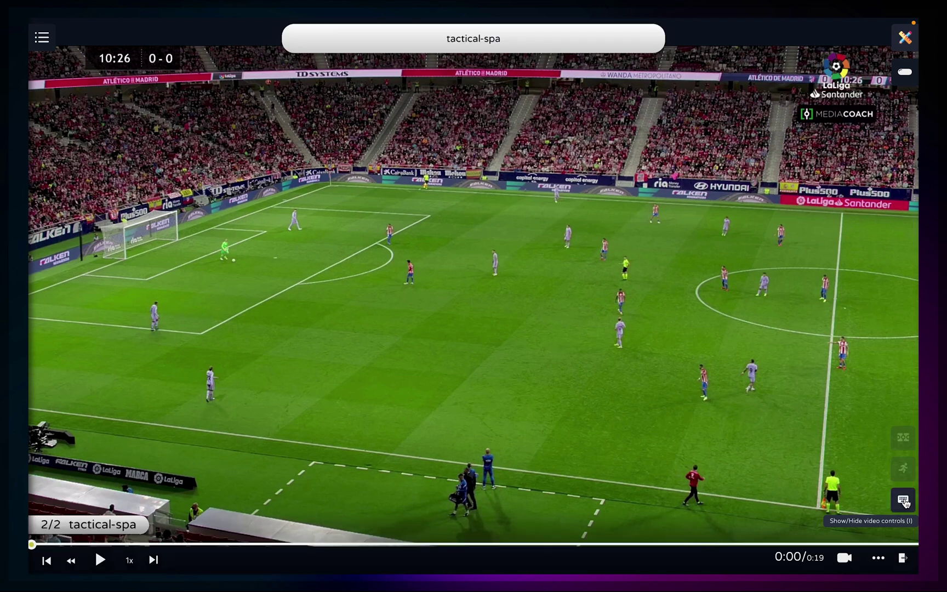
{"action": "left_click", "coordinate": [904, 559]}
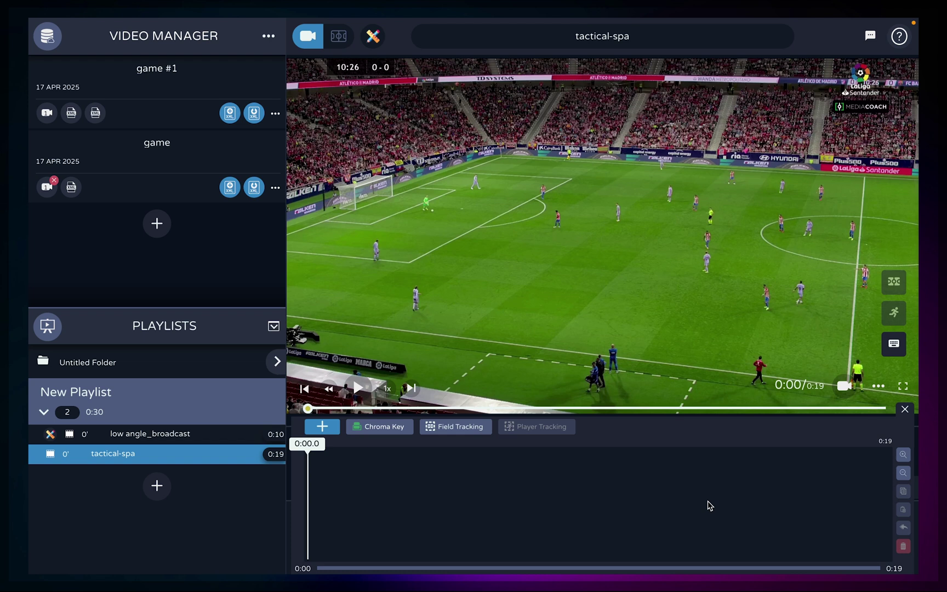
Close the visualization timeline, and reopen low angle_broadcast paused at its clip start of 0:01.
{"action": "left_click", "coordinate": [905, 410]}
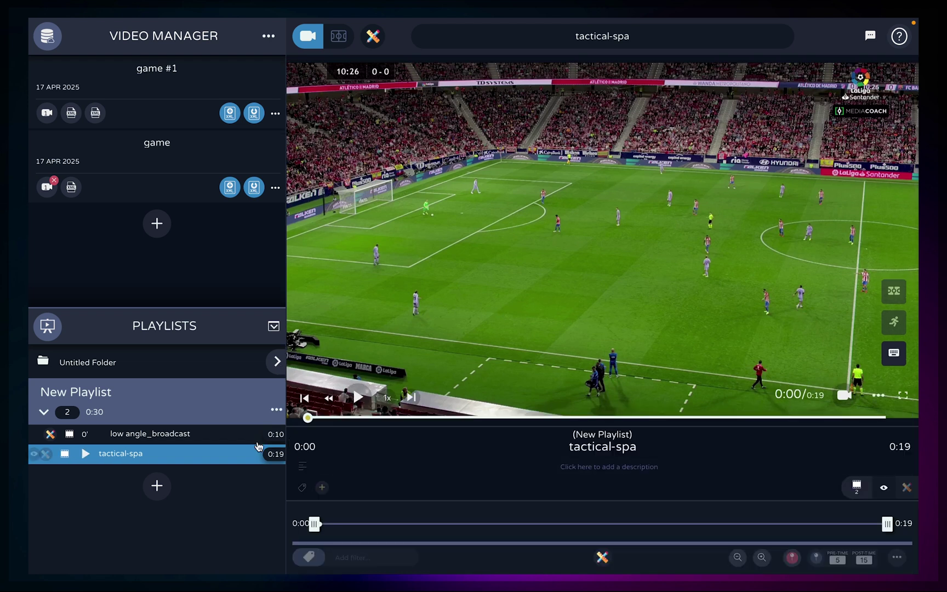
{"action": "left_click", "coordinate": [234, 441]}
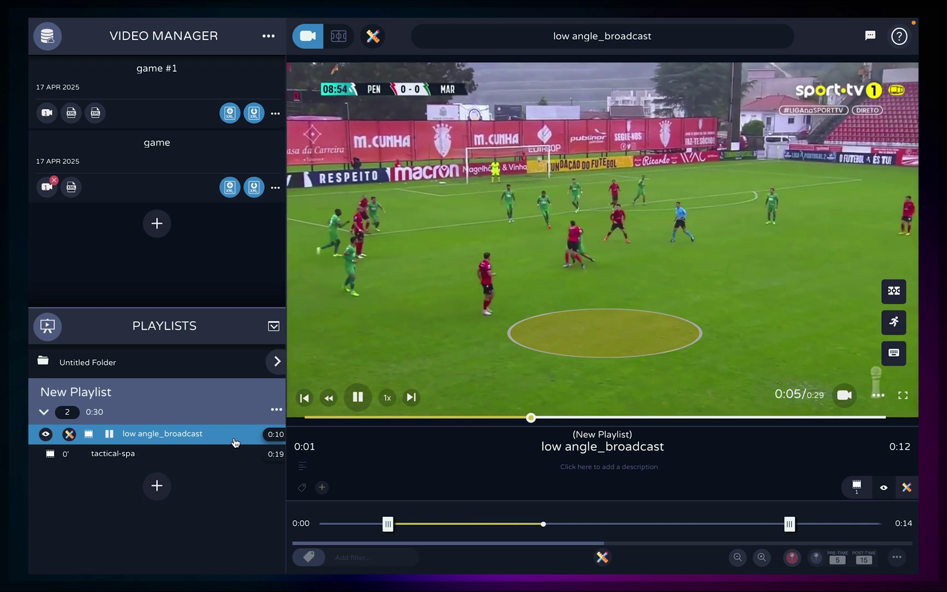
{"action": "key", "text": "space"}
{"action": "left_click_drag", "start_coordinate": [428, 525], "coordinate": [388, 524]}
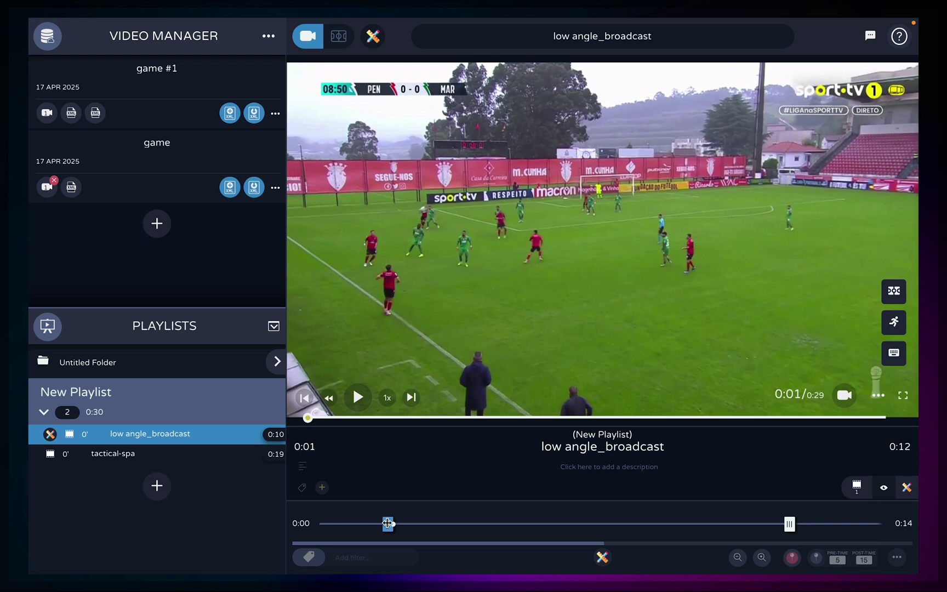